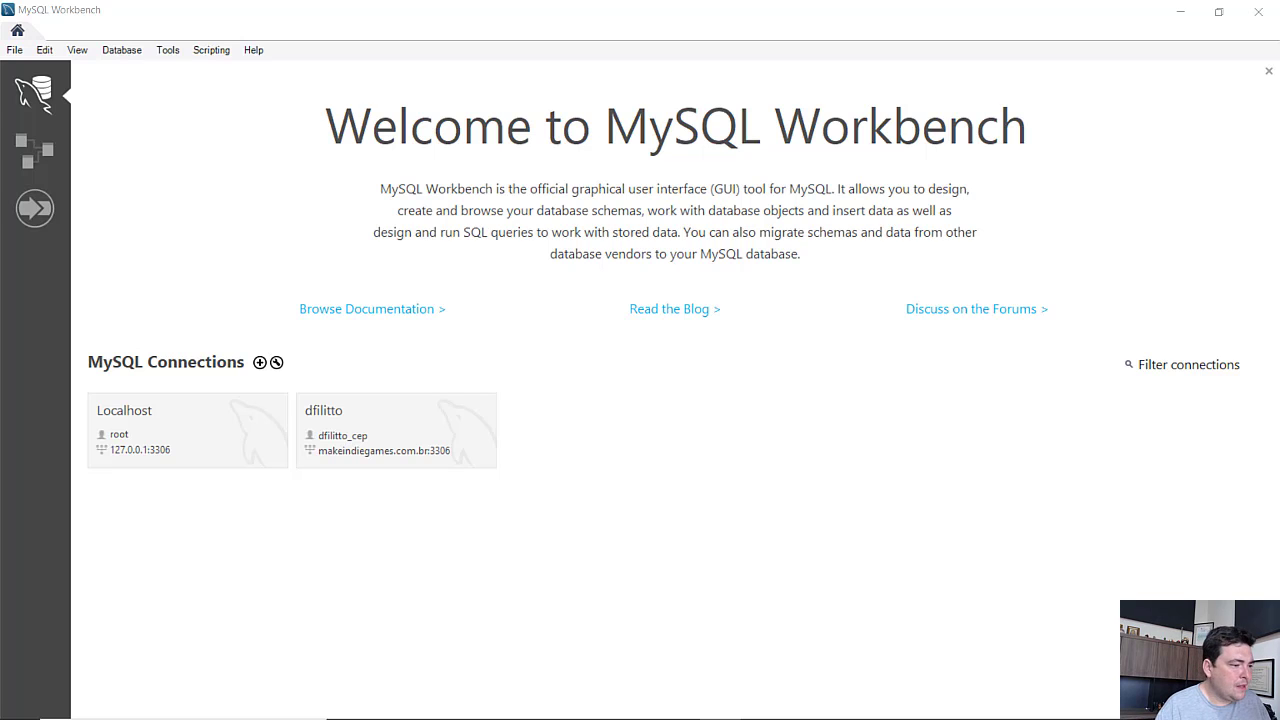
Step: Create a new model and add an EER diagram to it
click(16, 51)
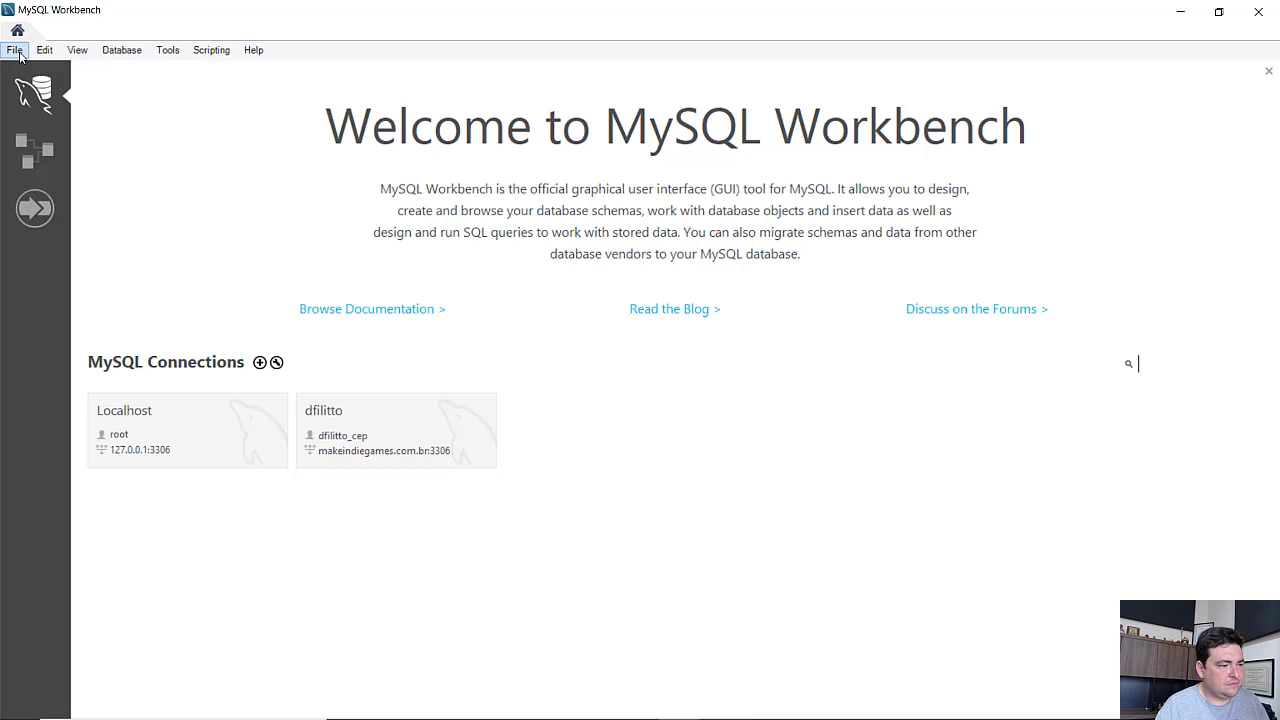
click(16, 51)
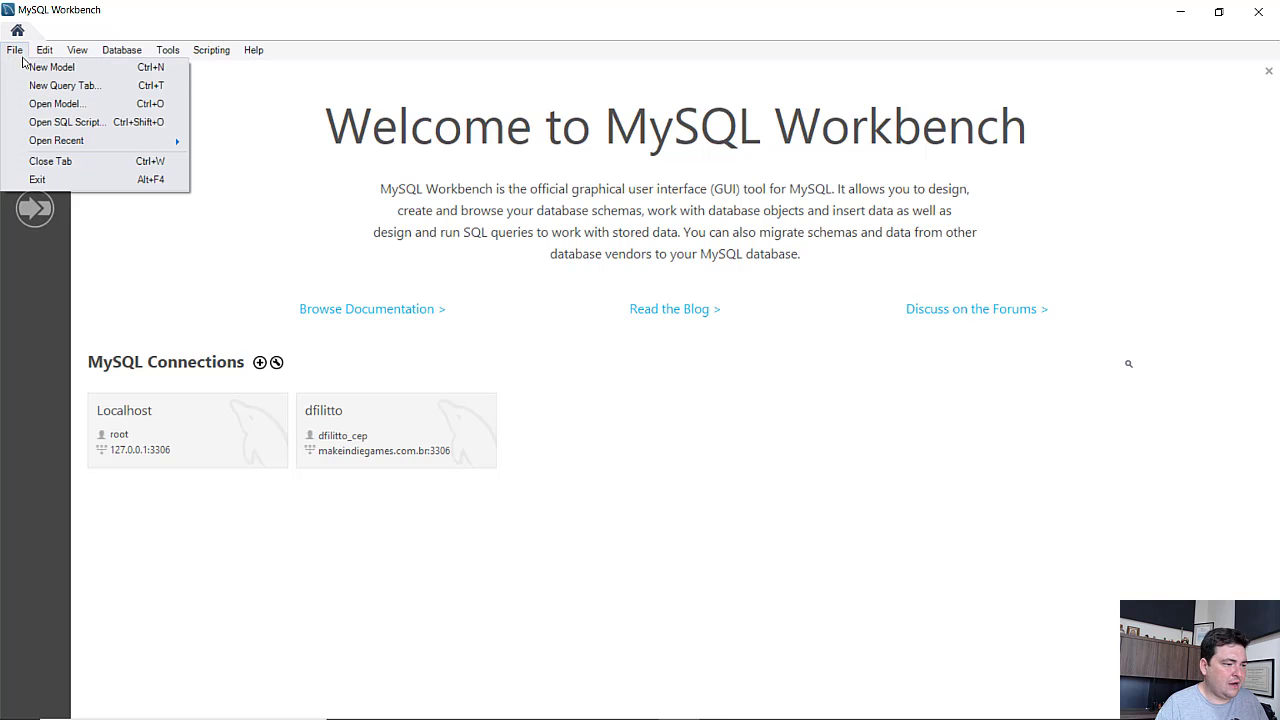
key(Escape)
key(ctrl+n)
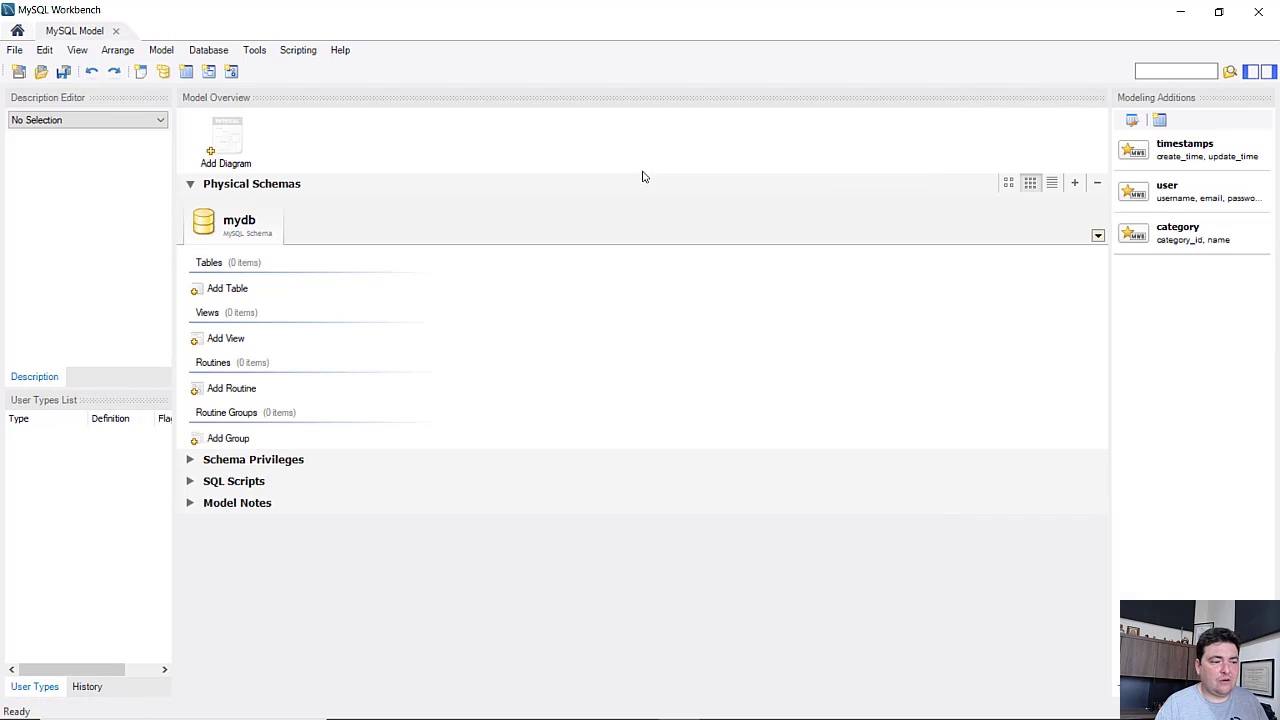
double_click(225, 138)
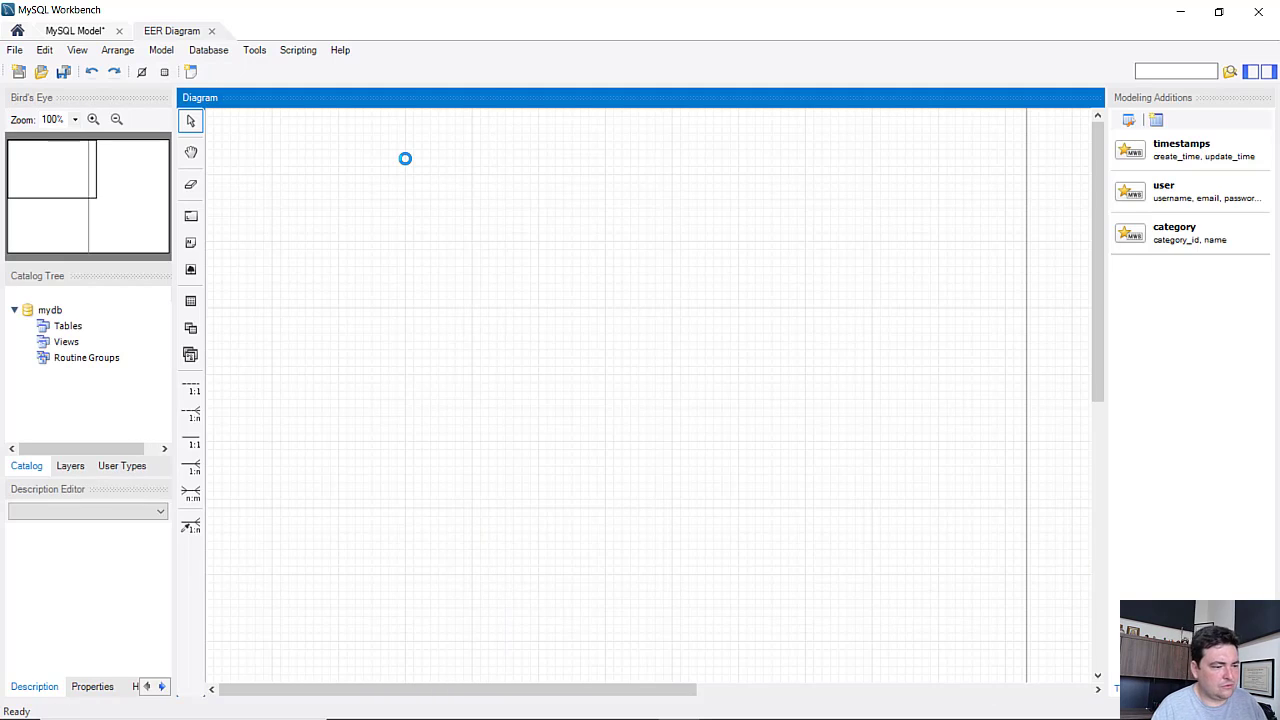
Step: Save the model as "02 - Controle de frases" in the MySql Workbench folder
key(ctrl+s)
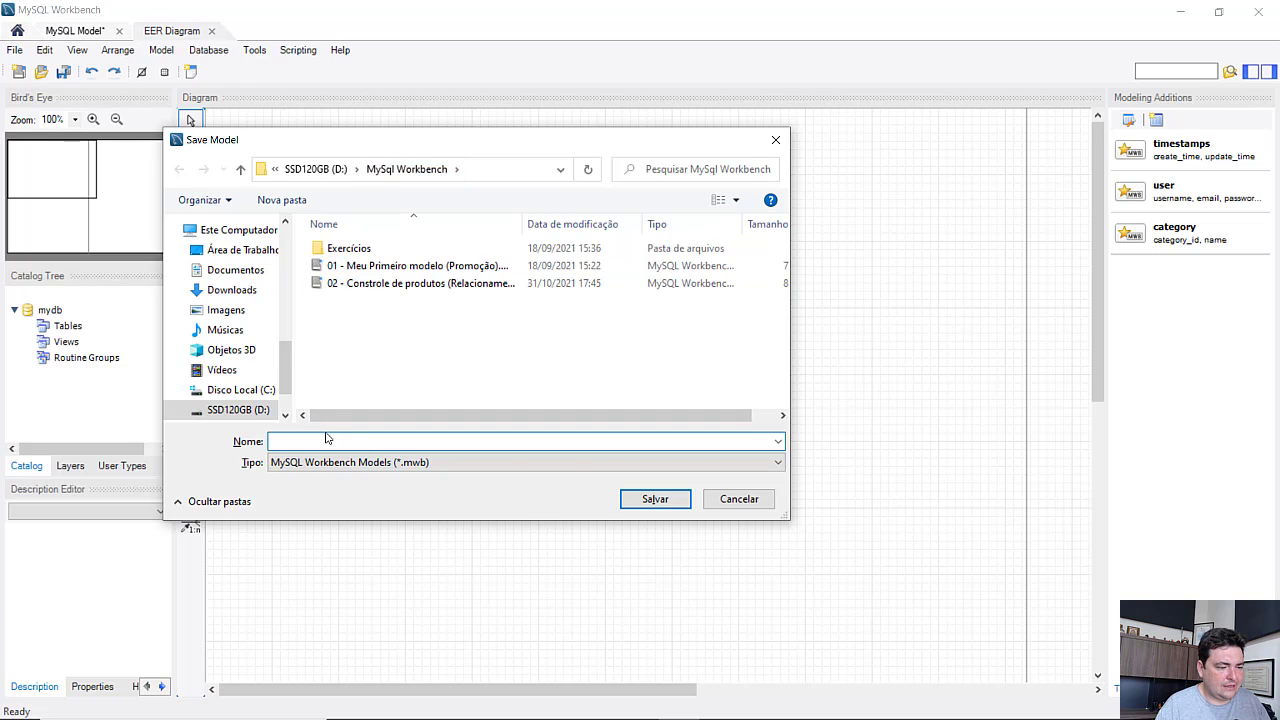
text(02)
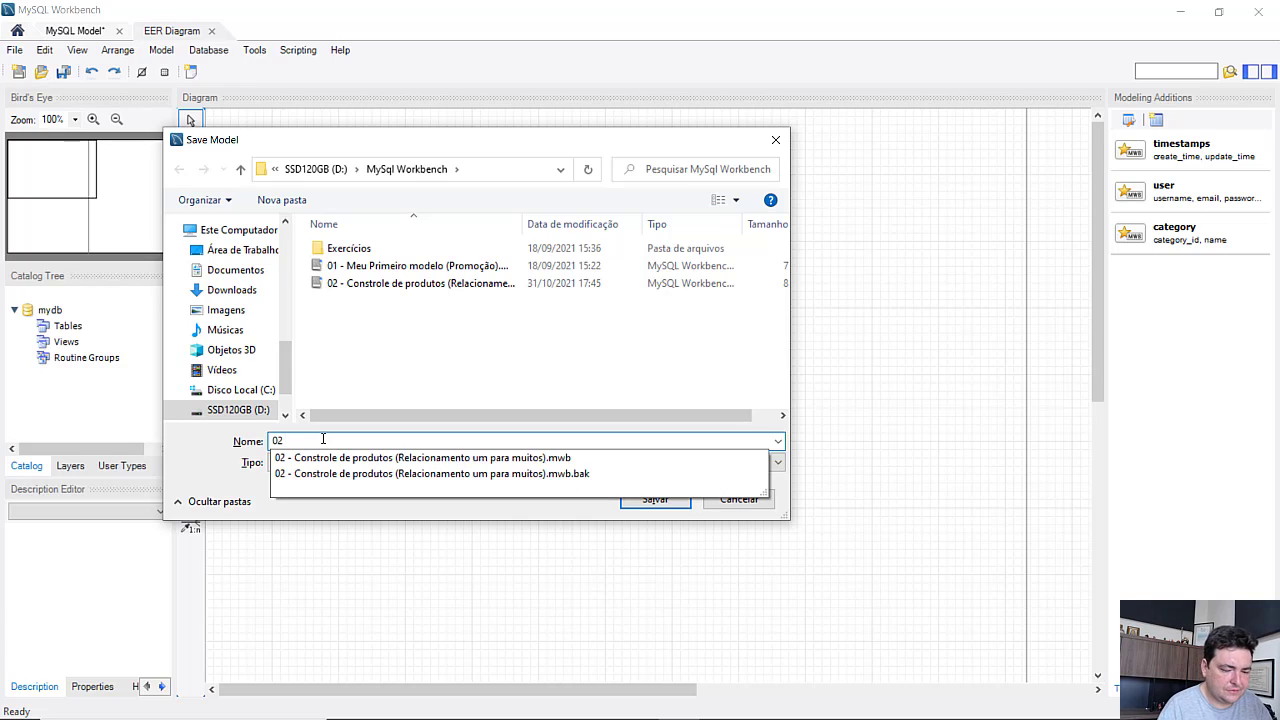
text( - Con)
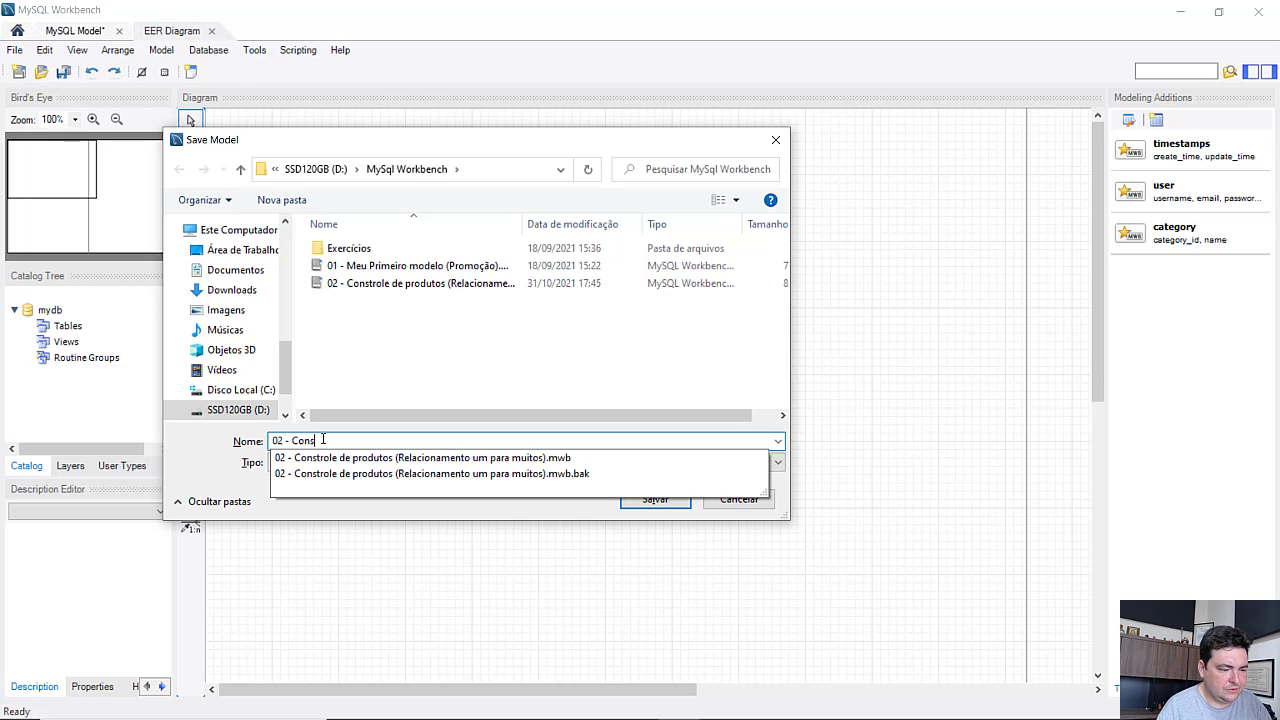
text(trole de )
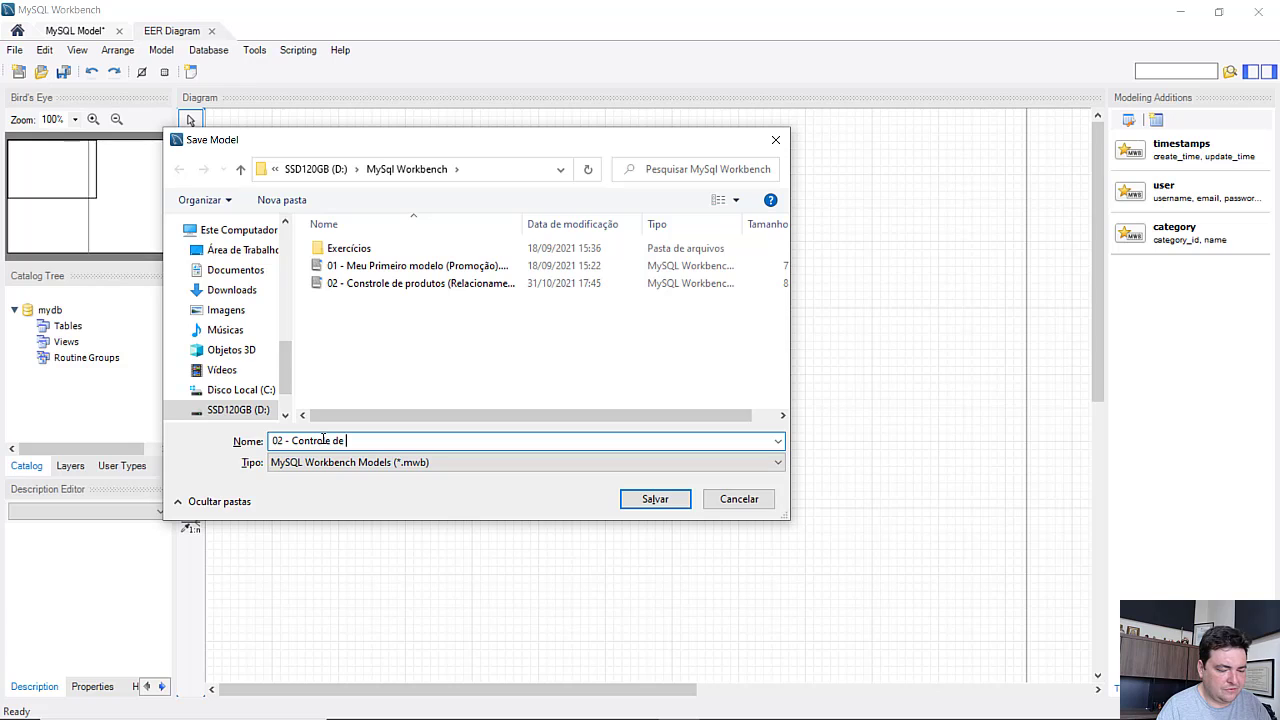
text(frases)
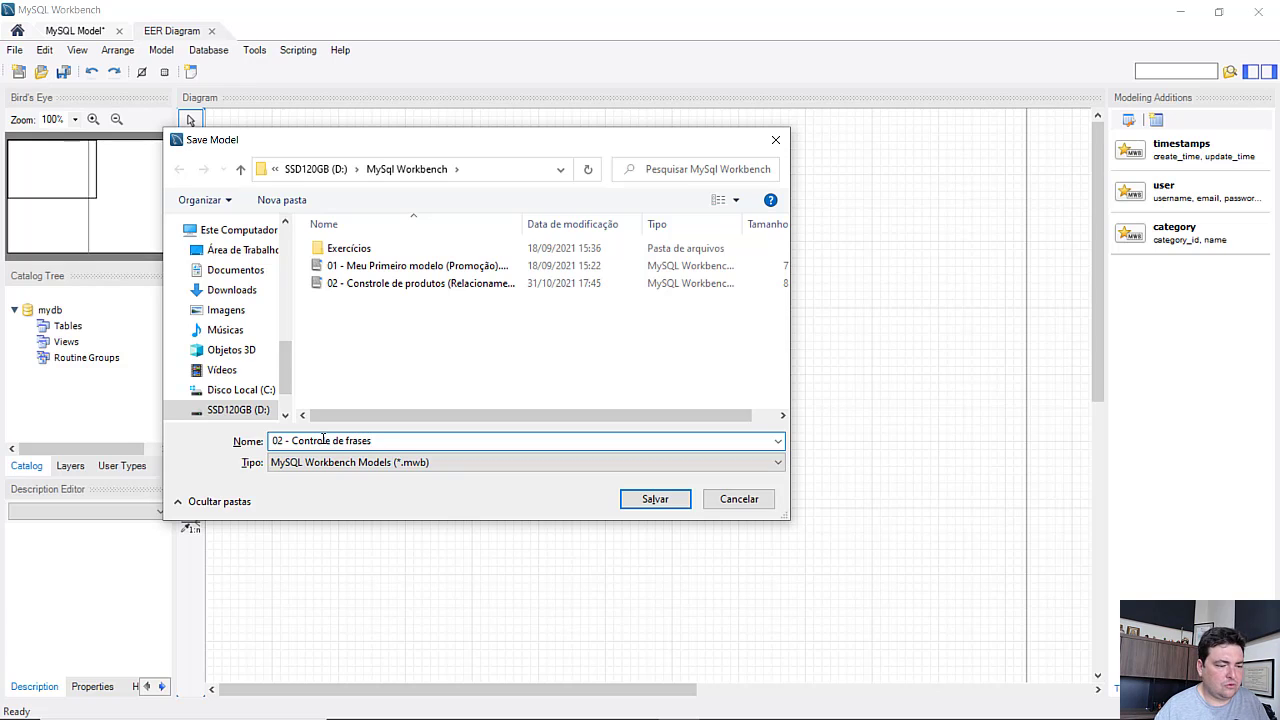
click(679, 507)
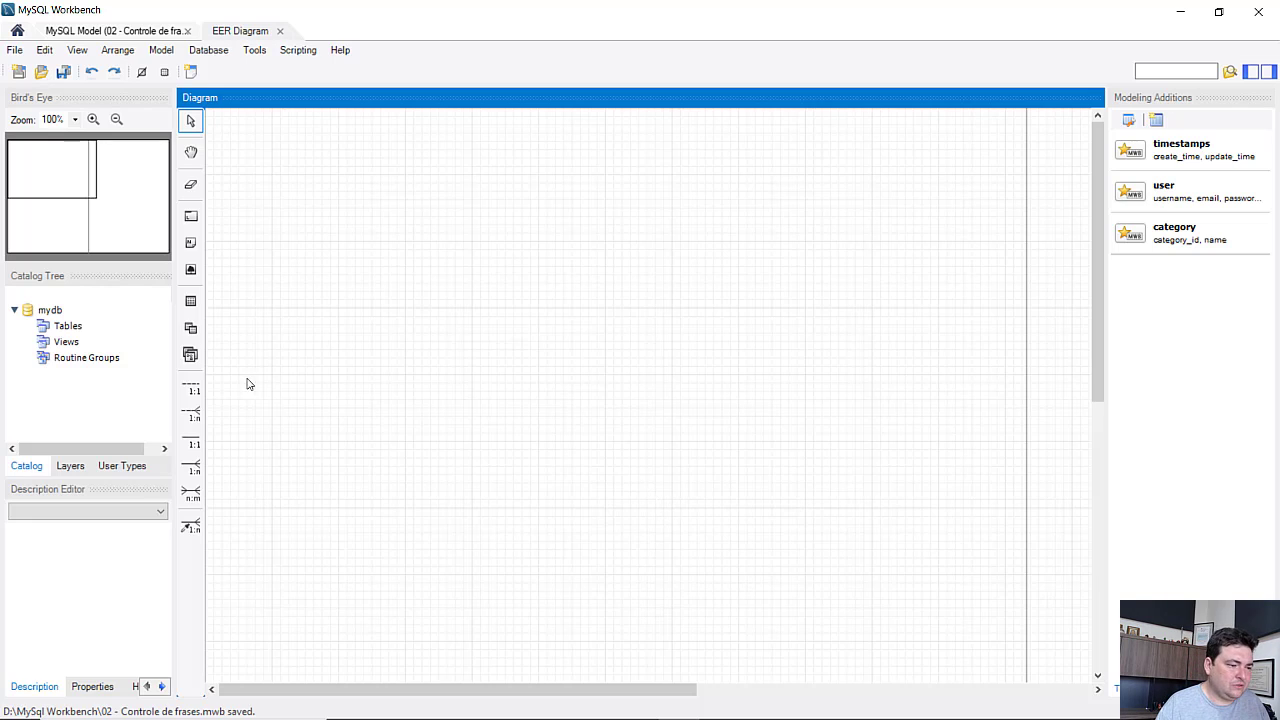
Step: Place a new table on the diagram canvas and name it Frases
click(193, 302)
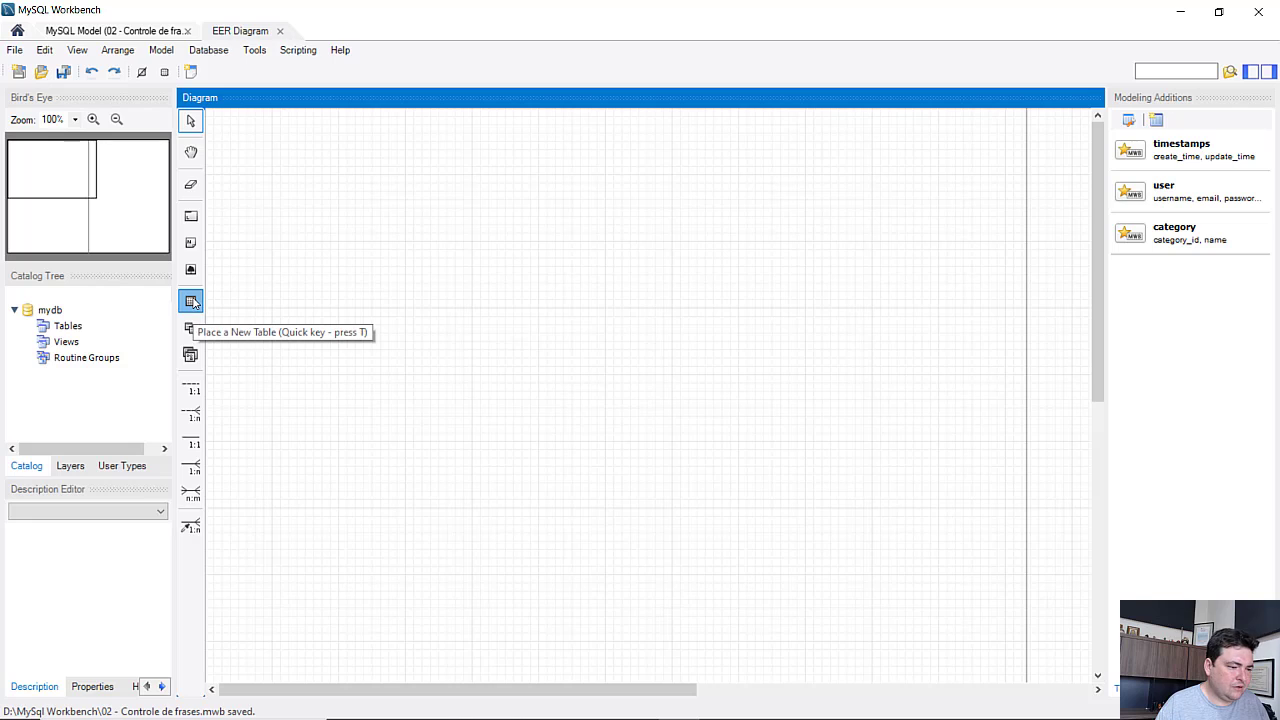
click(386, 289)
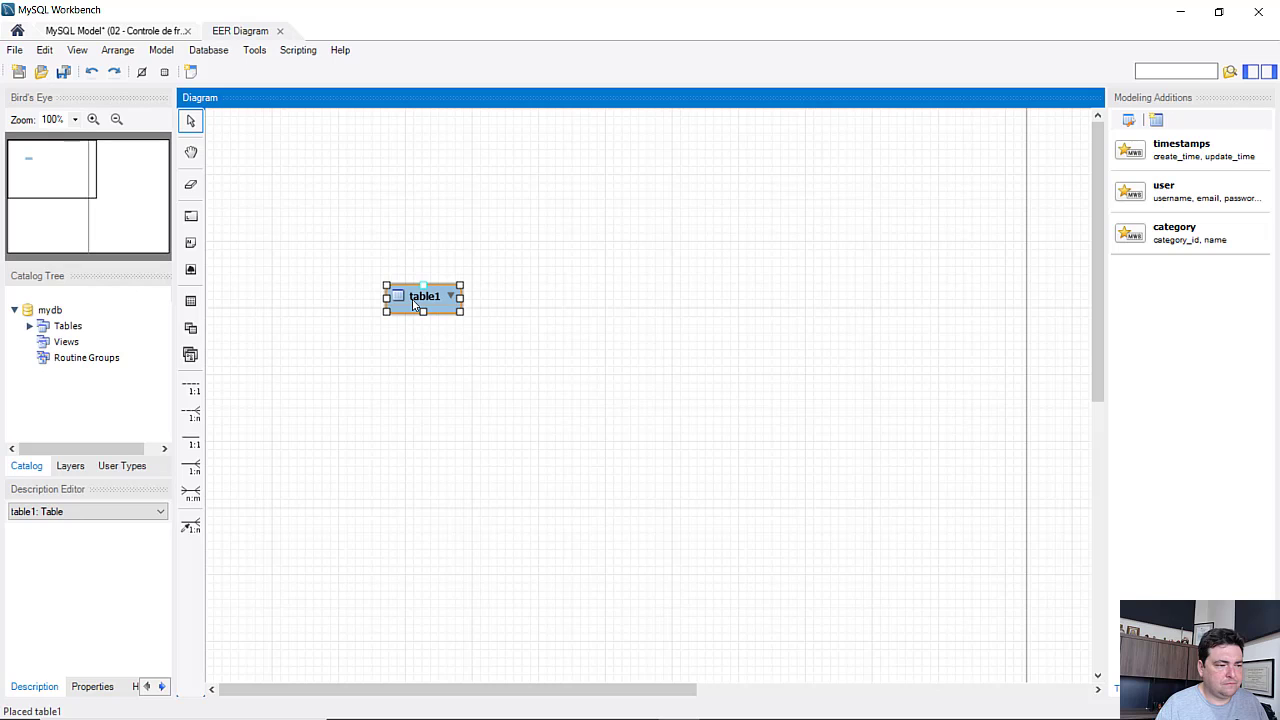
double_click(413, 304)
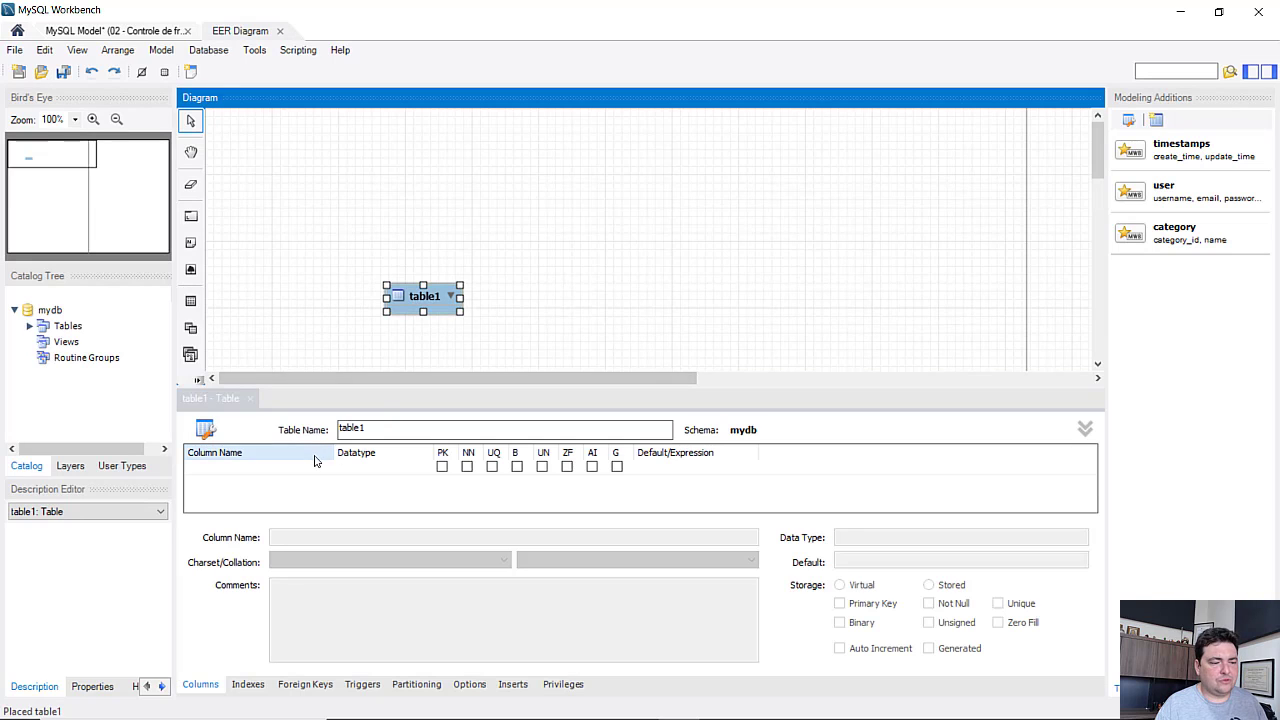
drag(368, 429, 331, 429)
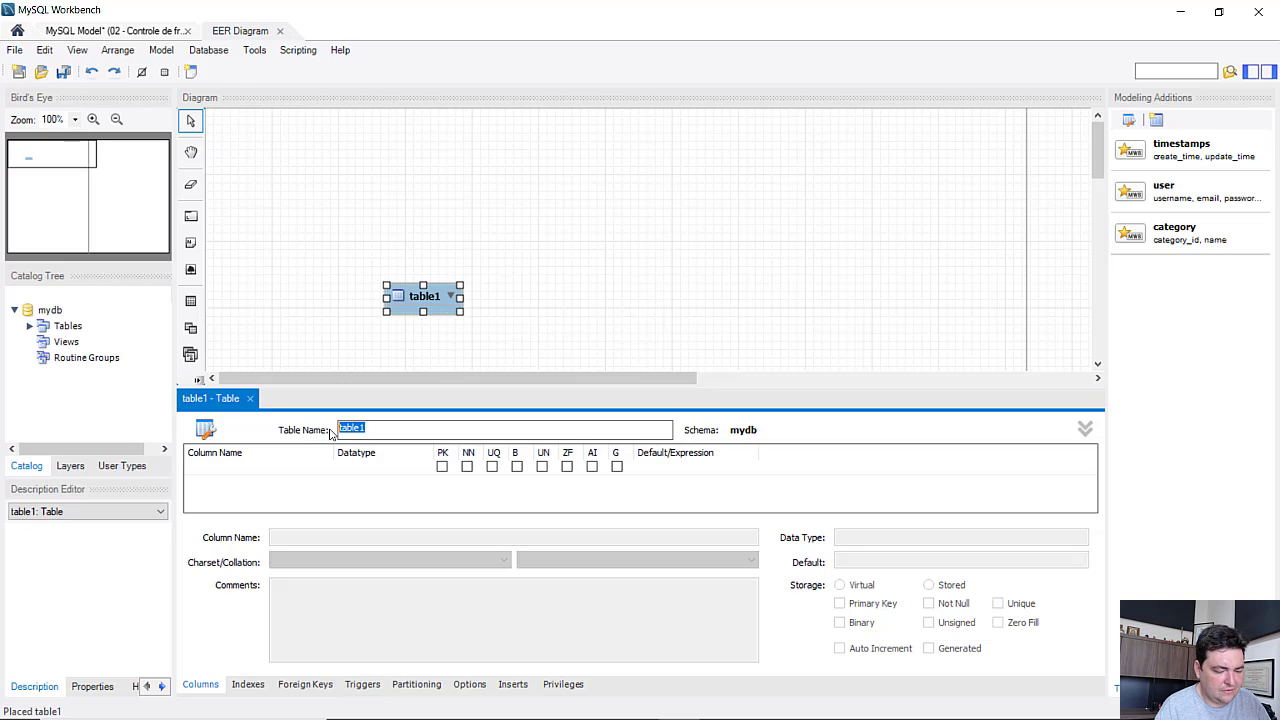
text(Frases)
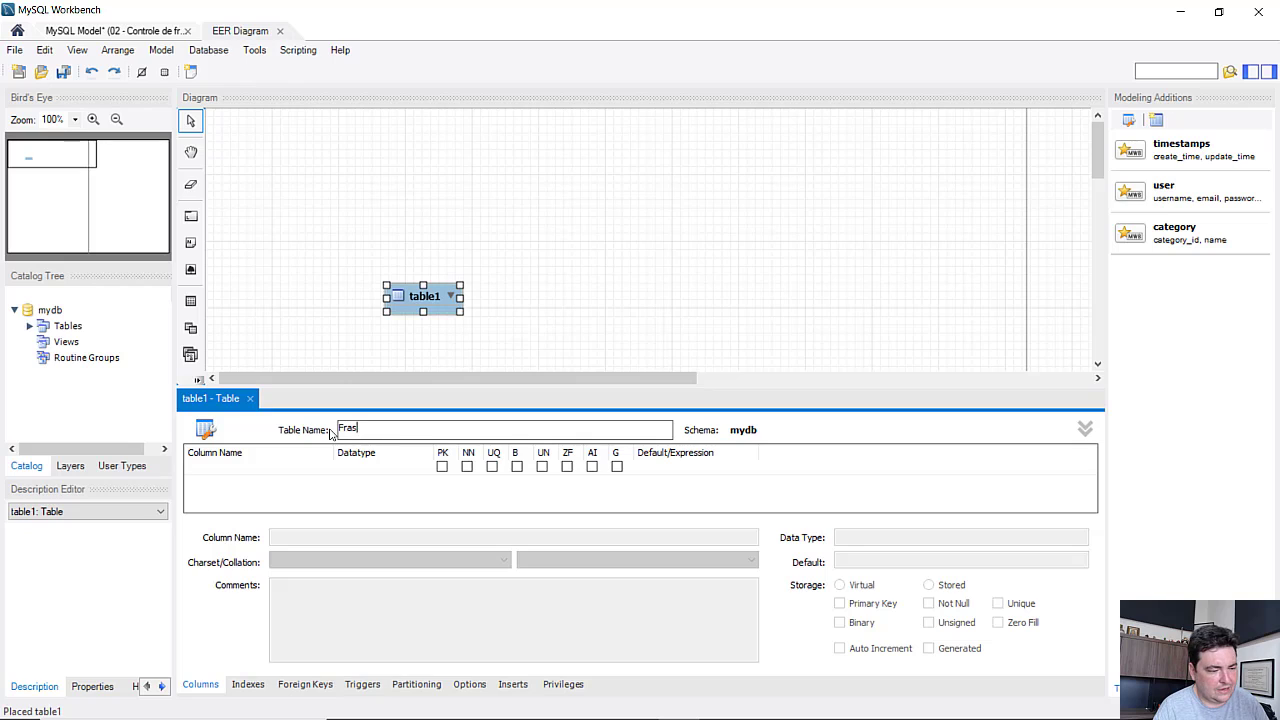
Step: Add an INT column named id to the Frases table as a not-null, auto-increment primary key
click(307, 474)
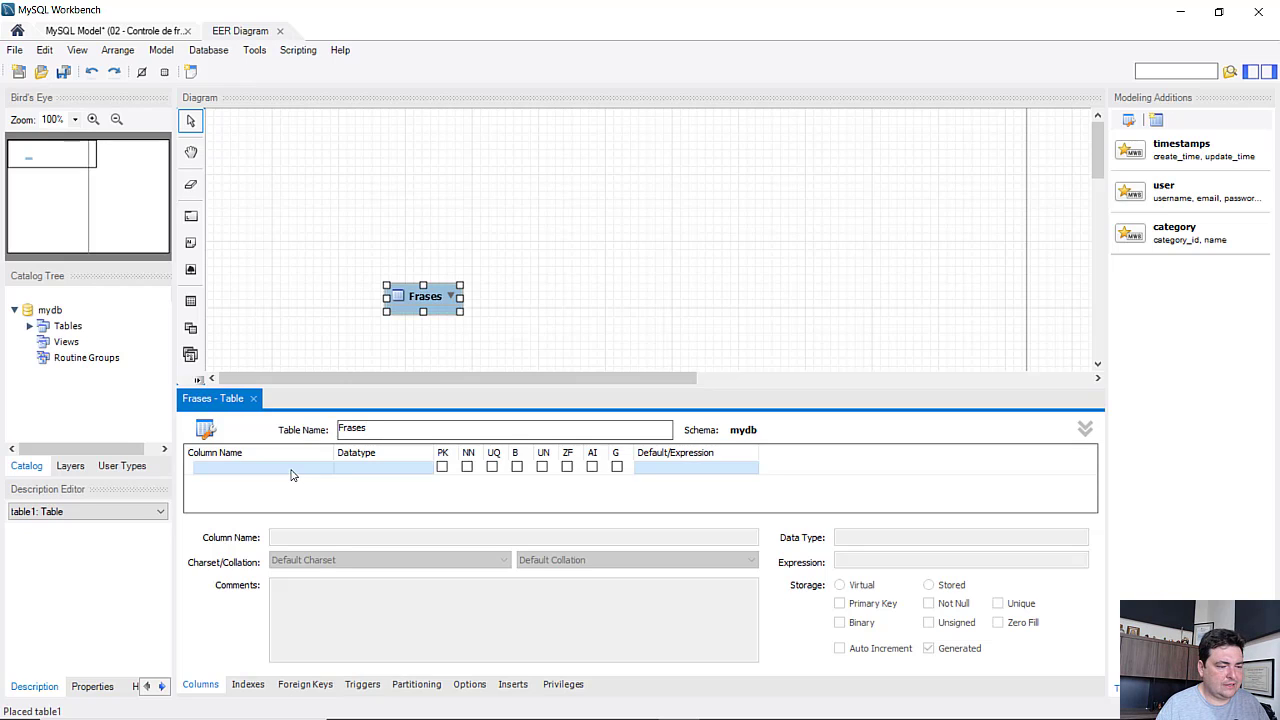
click(291, 471)
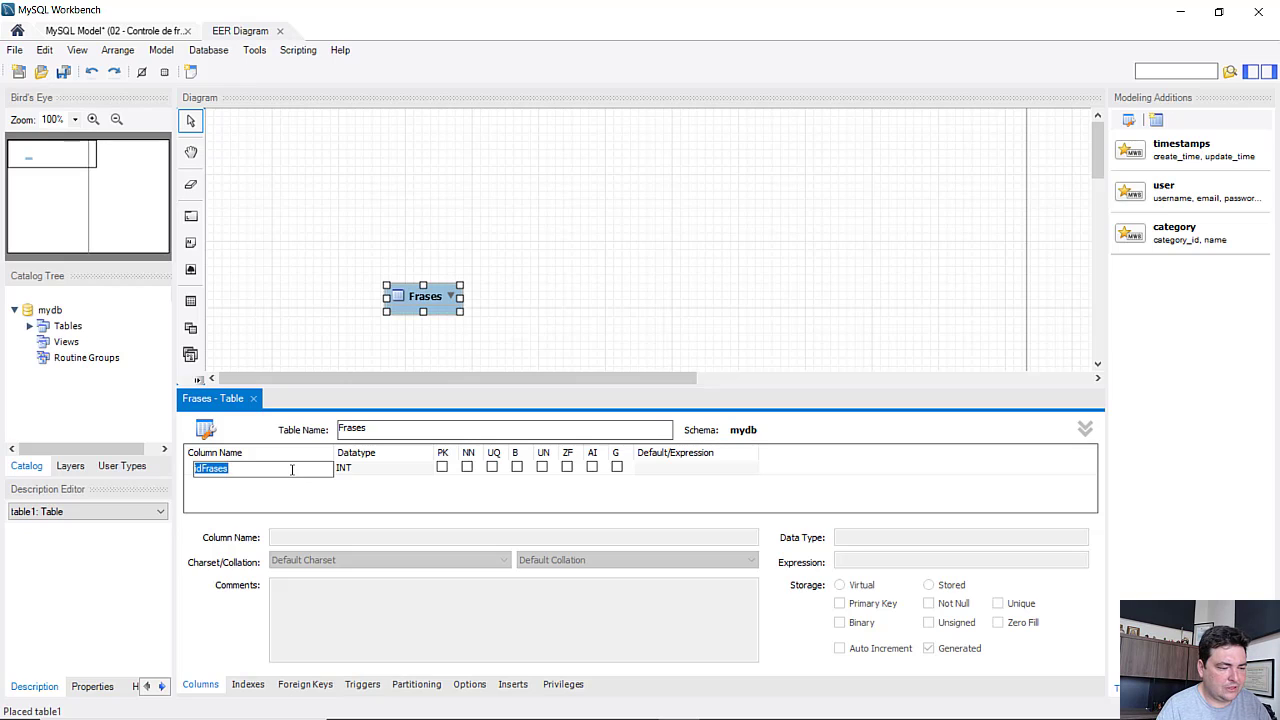
text(id)
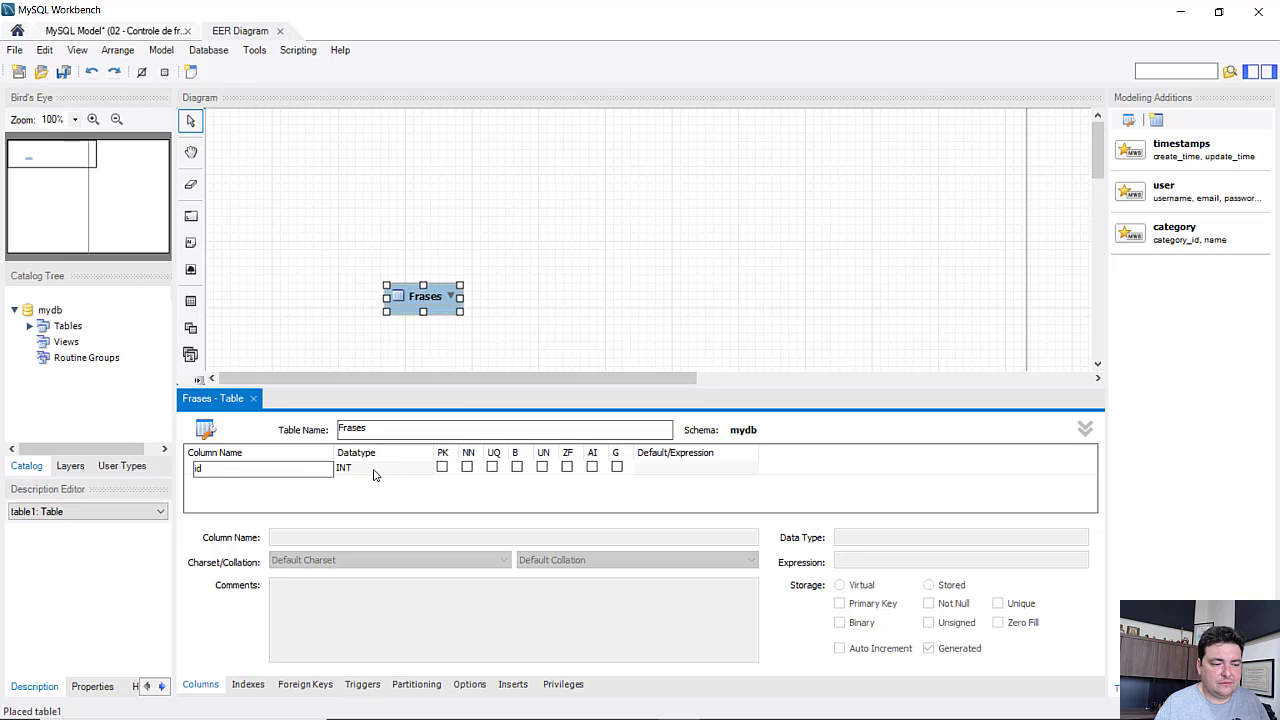
click(442, 468)
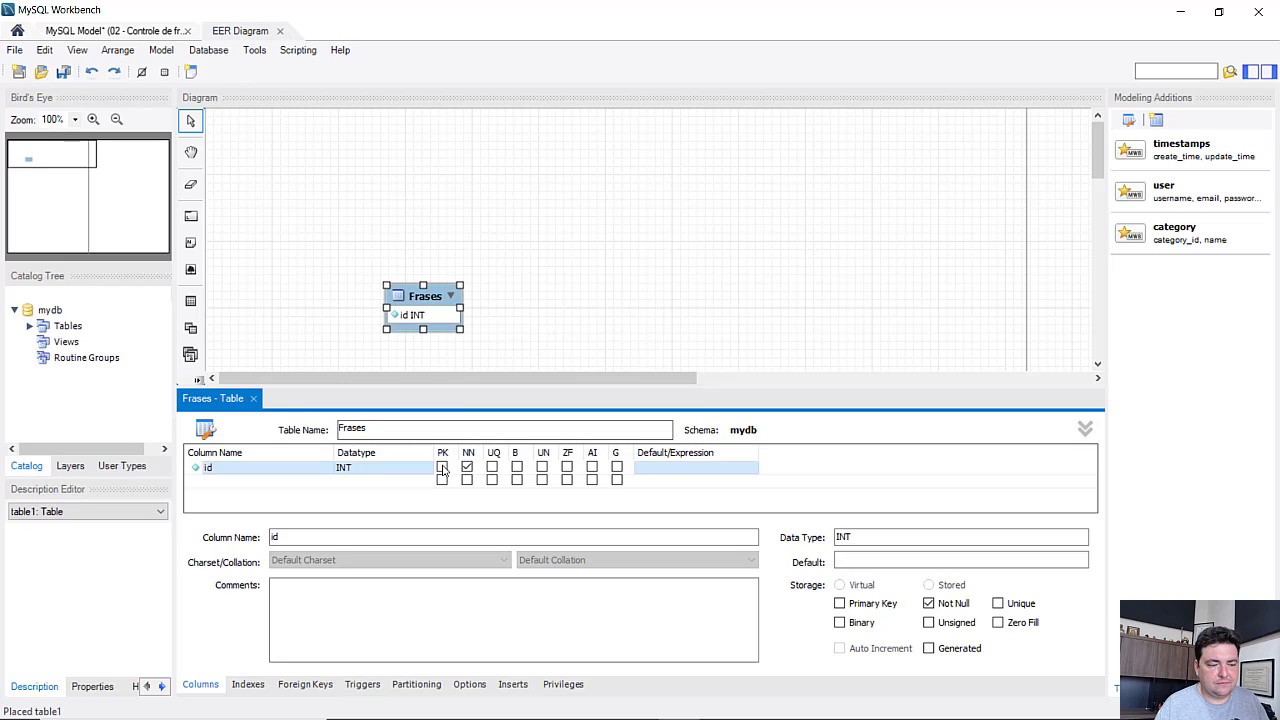
click(442, 468)
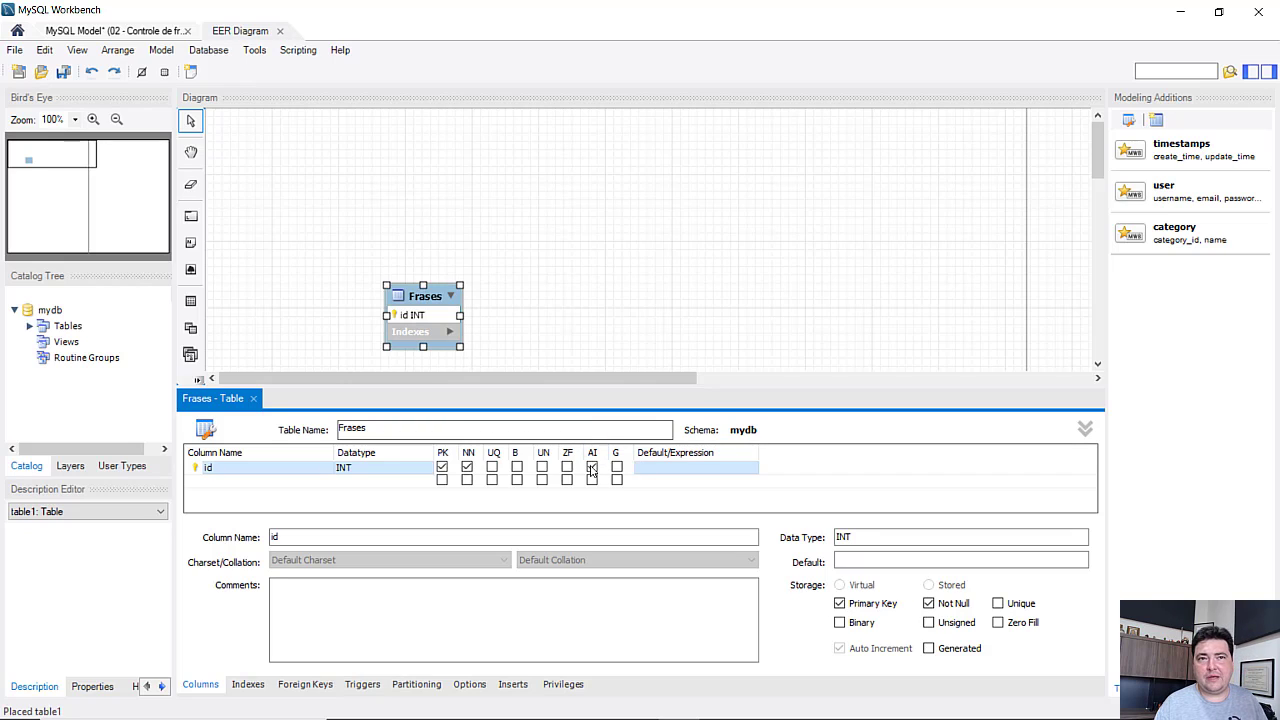
click(591, 468)
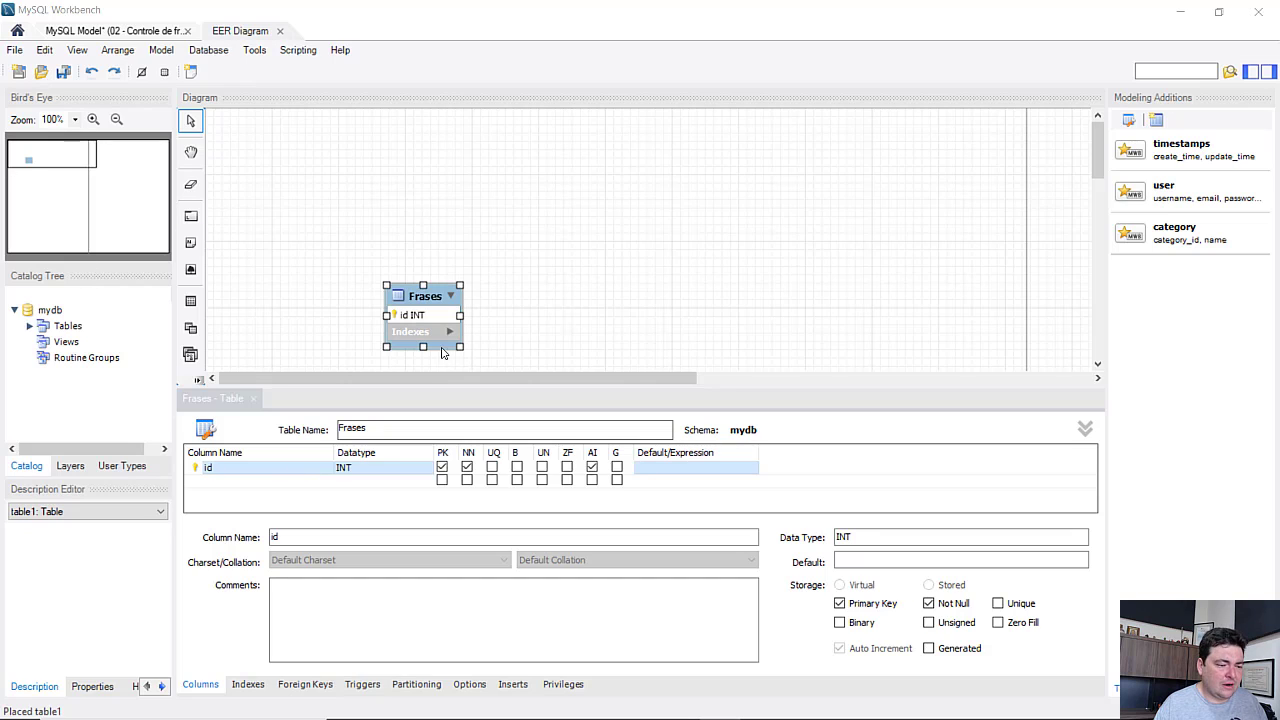
Step: Add a second column named frase to the Frases table with the LONGTEXT datatype
click(229, 483)
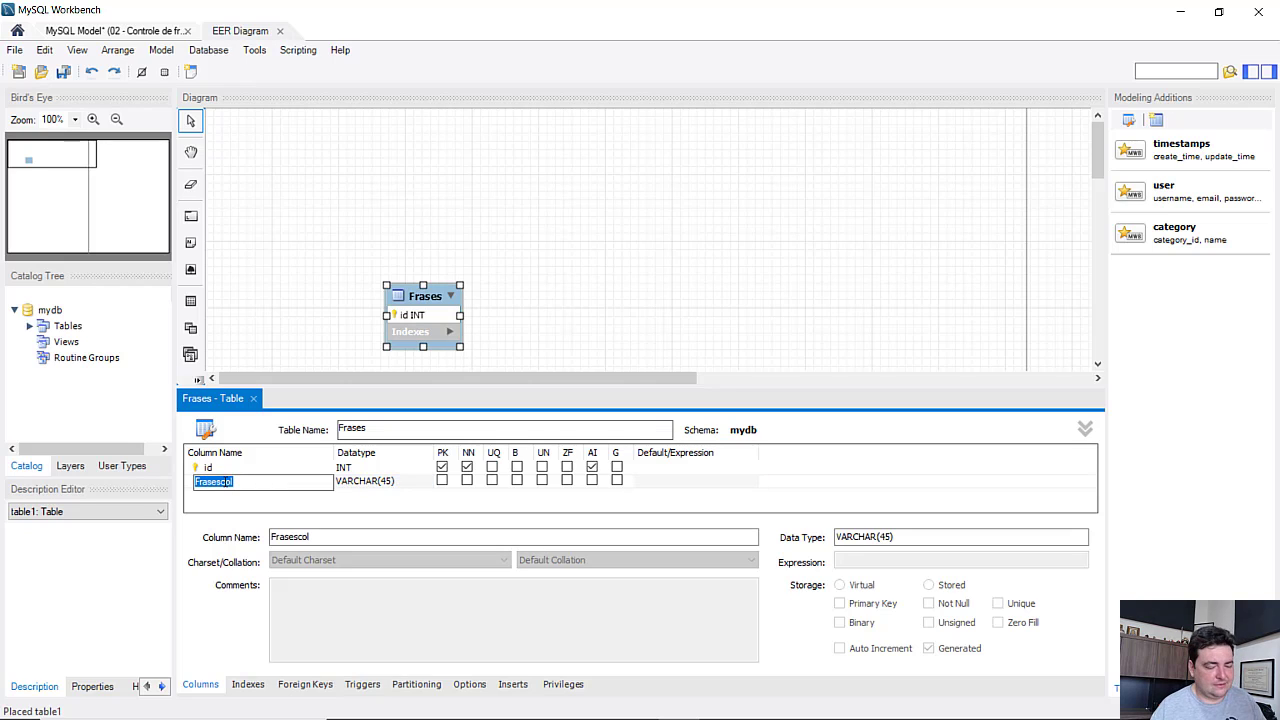
text(frase)
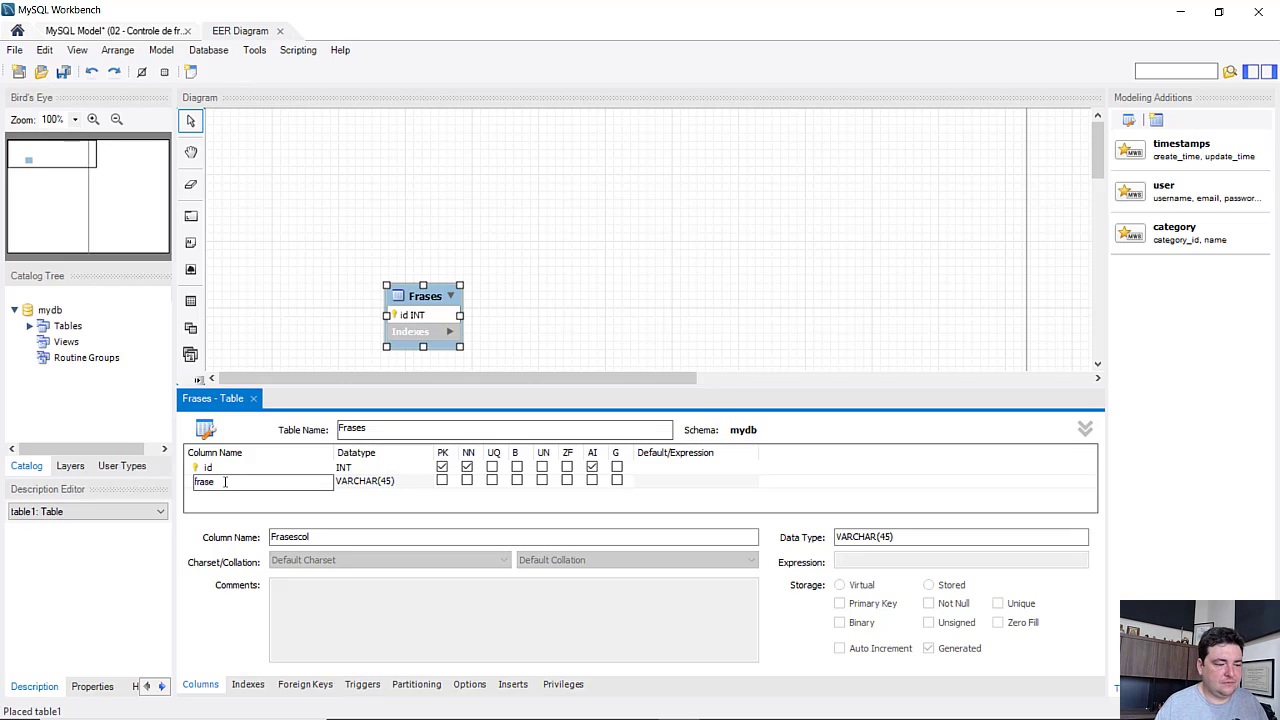
click(412, 488)
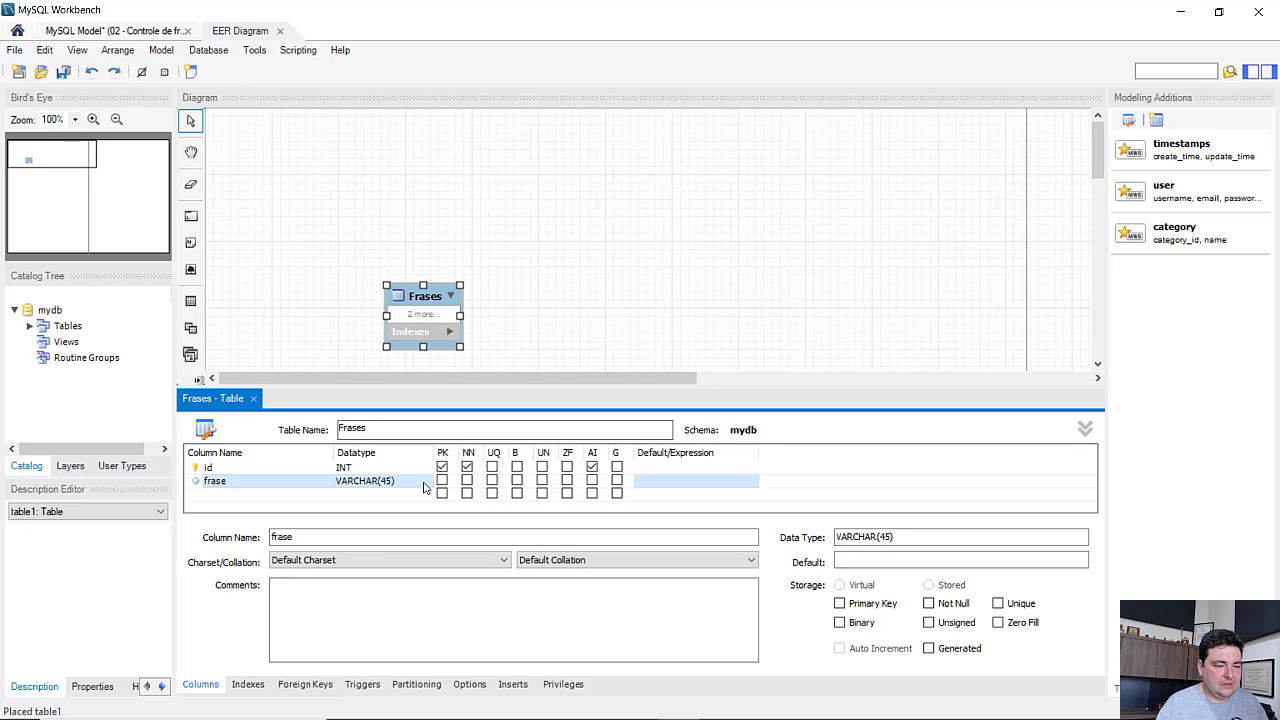
click(424, 484)
click(426, 482)
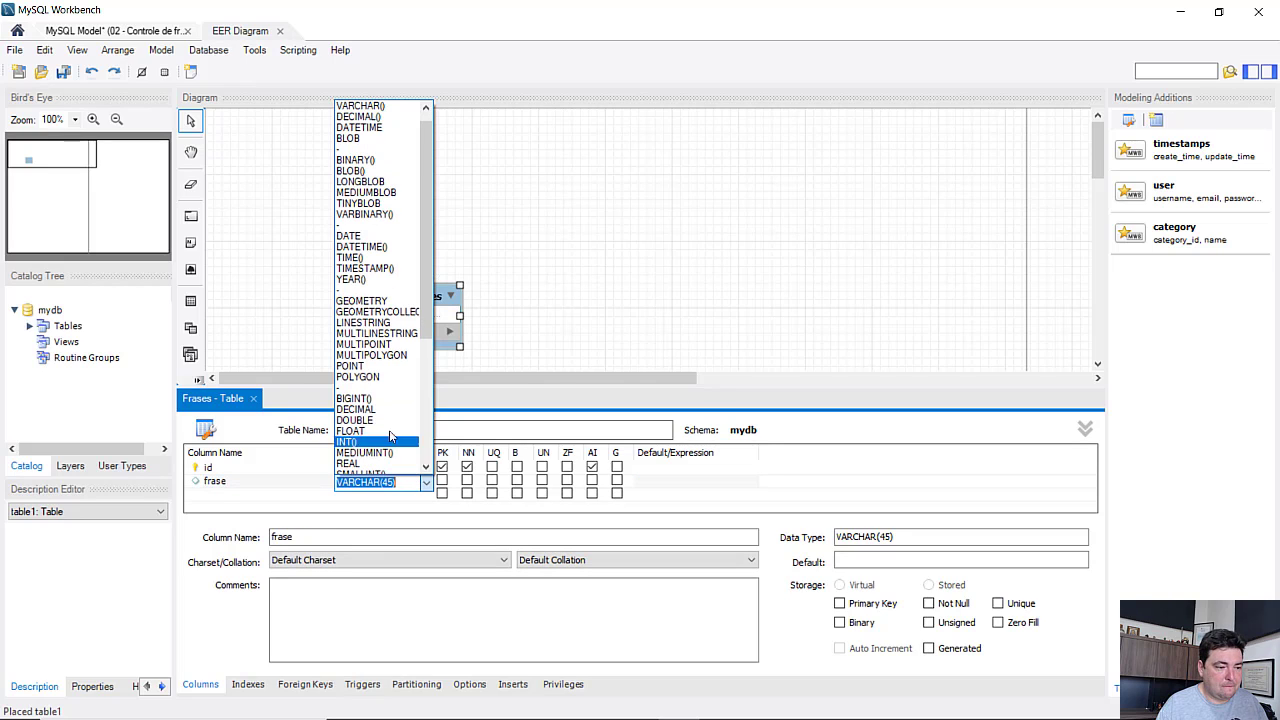
drag(428, 157, 433, 269)
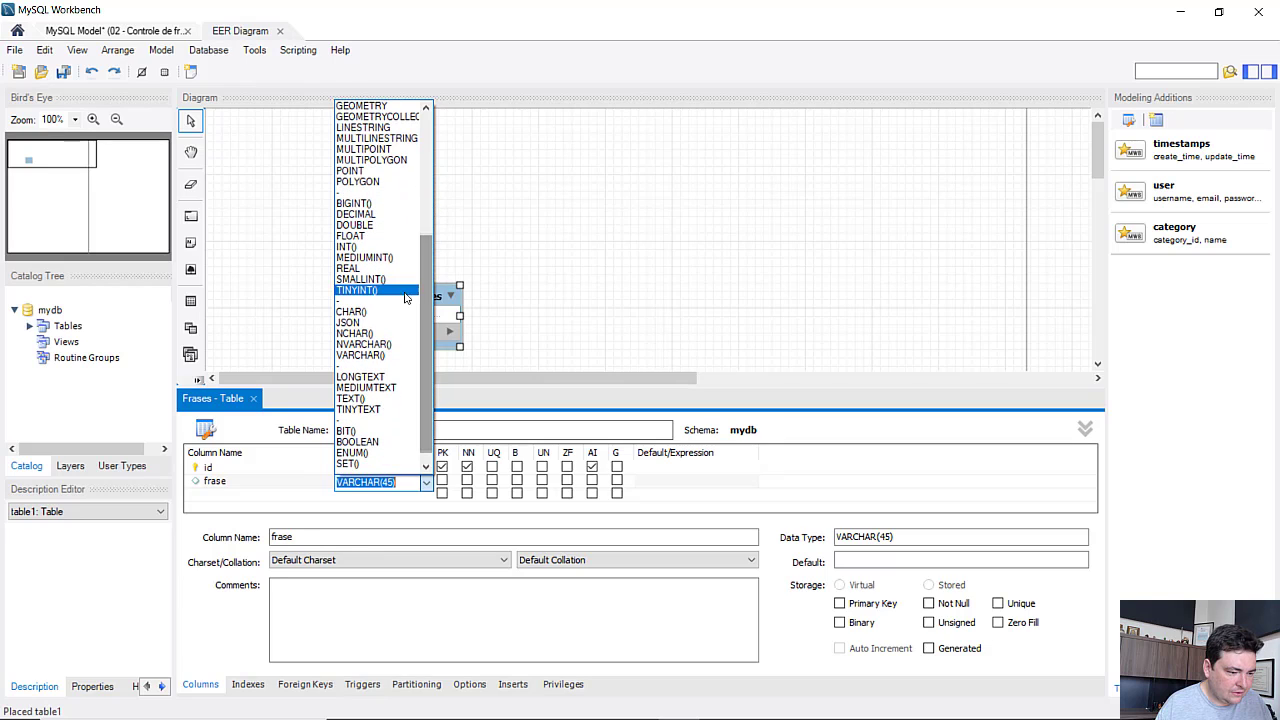
click(372, 378)
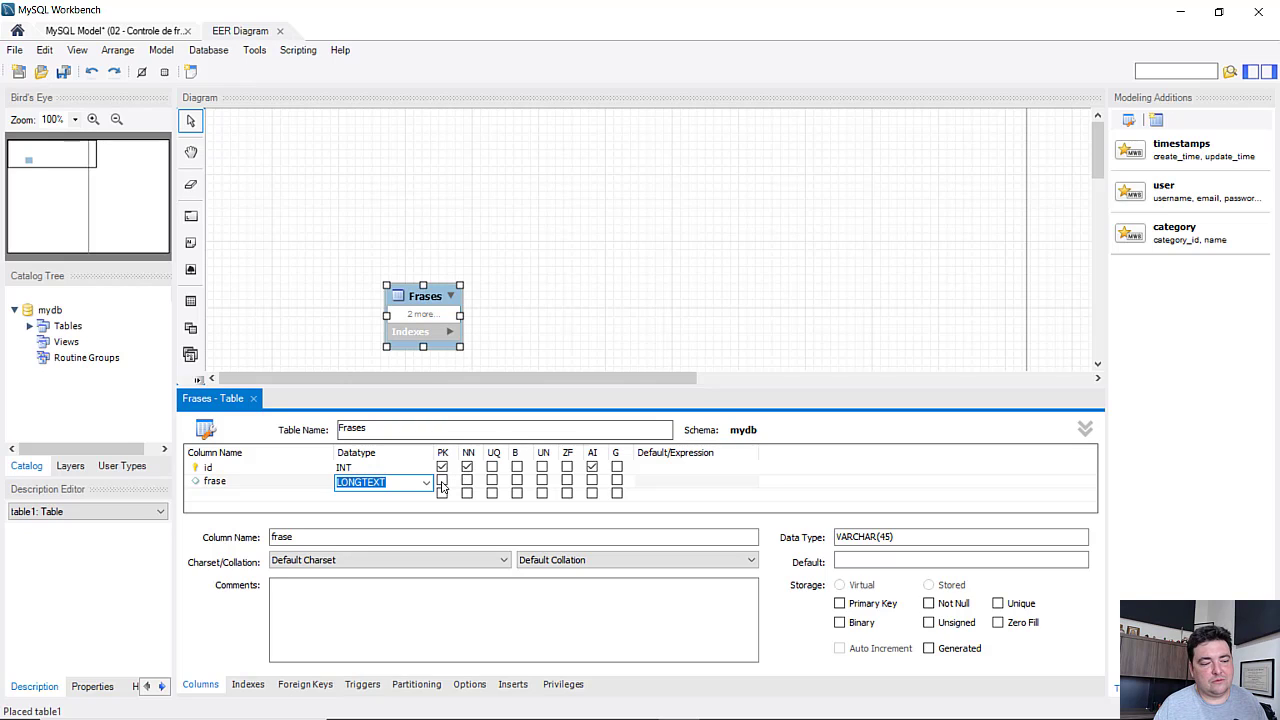
Step: Mark the frase column as not null, leaving it out of the primary key
click(442, 482)
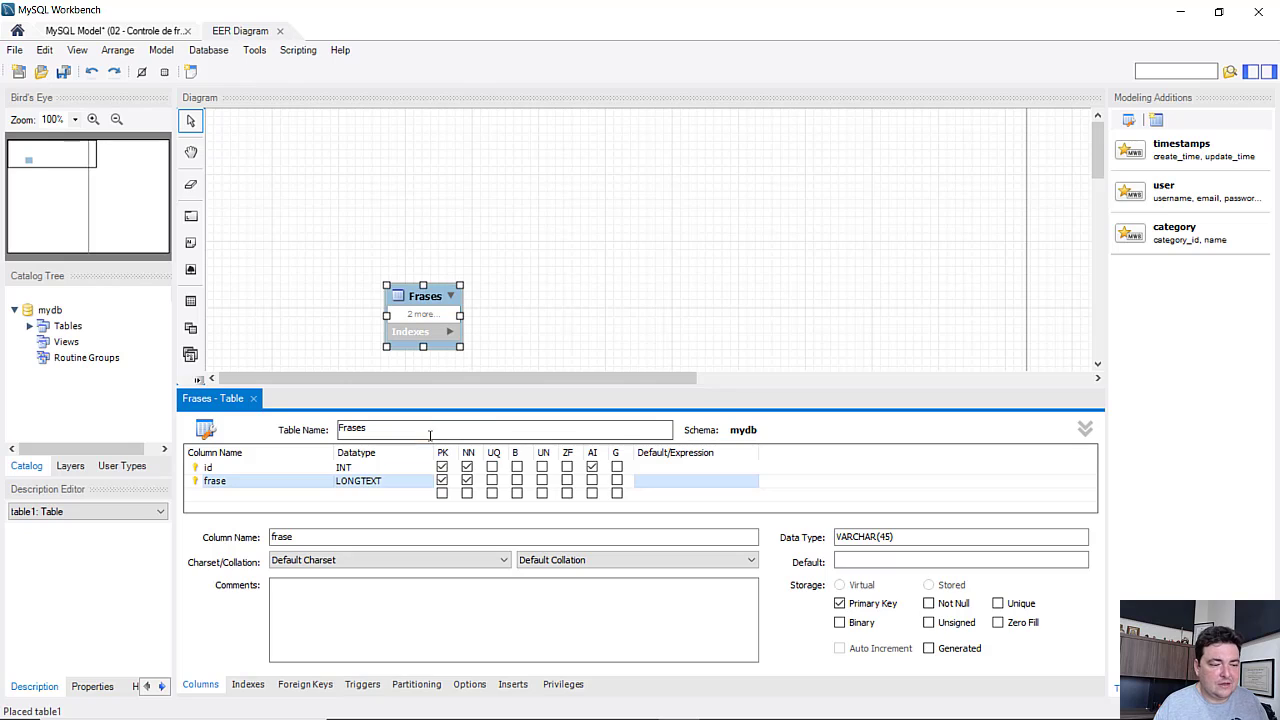
click(442, 482)
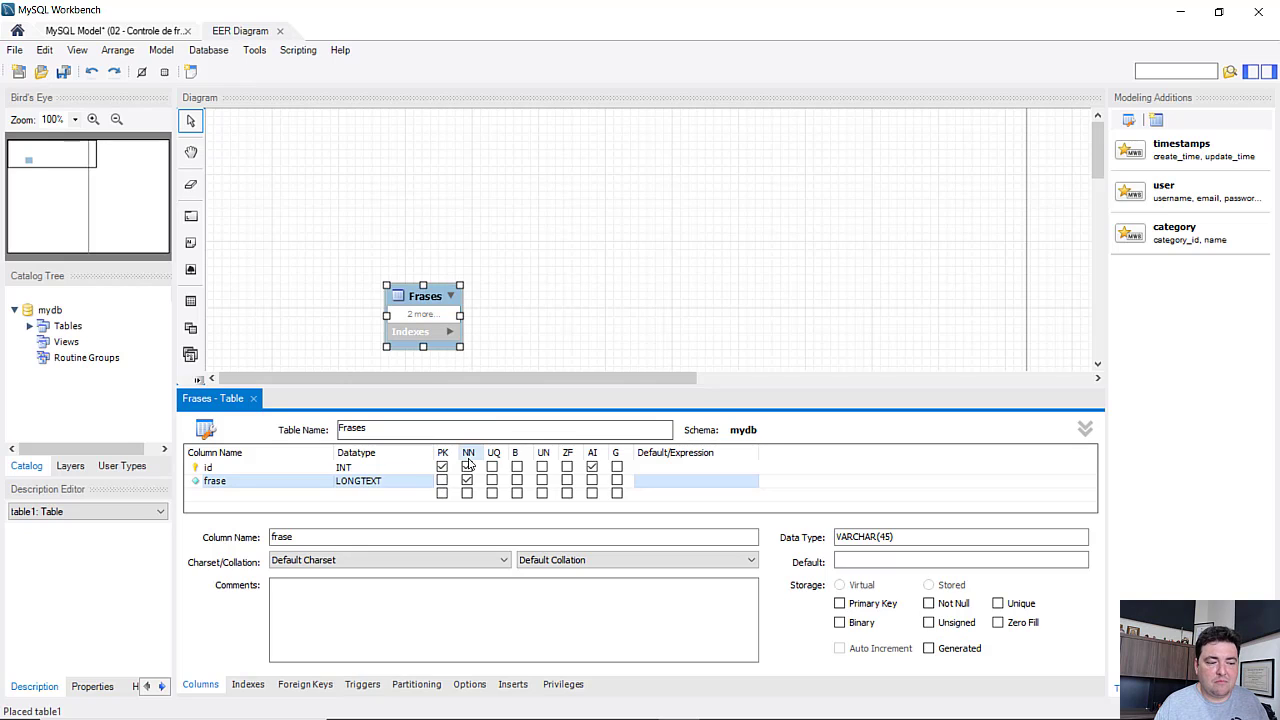
click(468, 466)
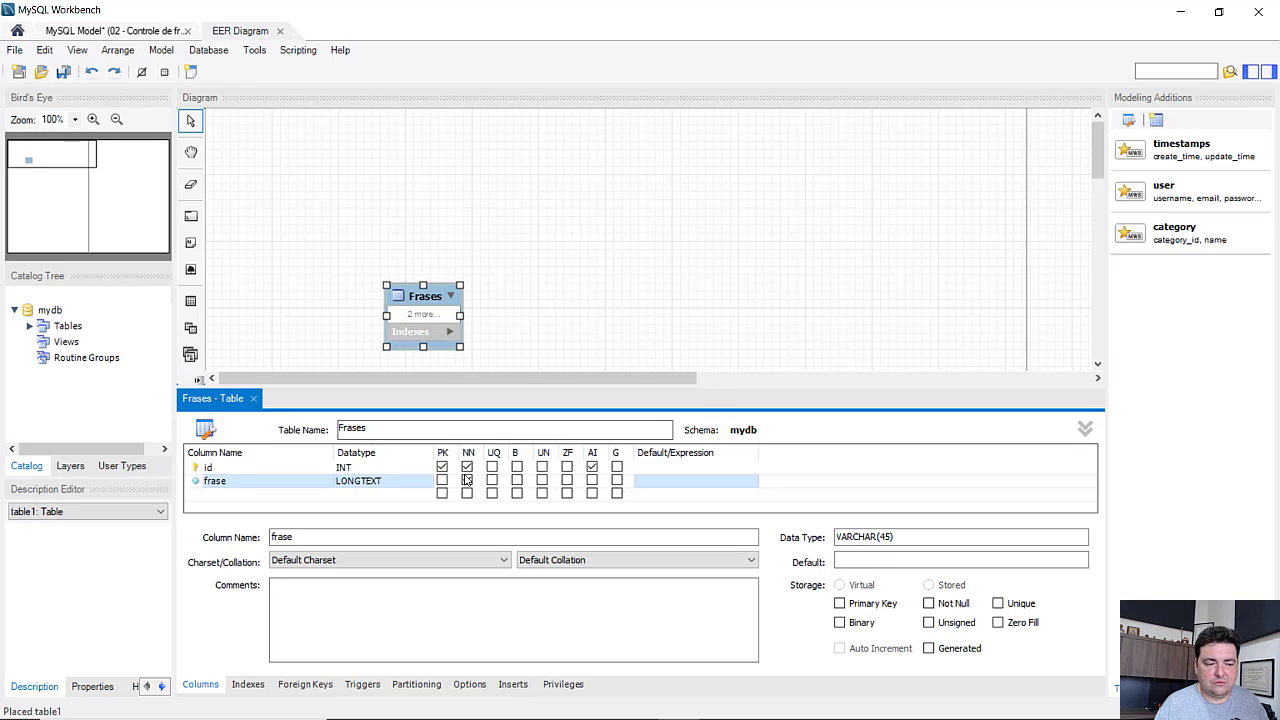
click(467, 481)
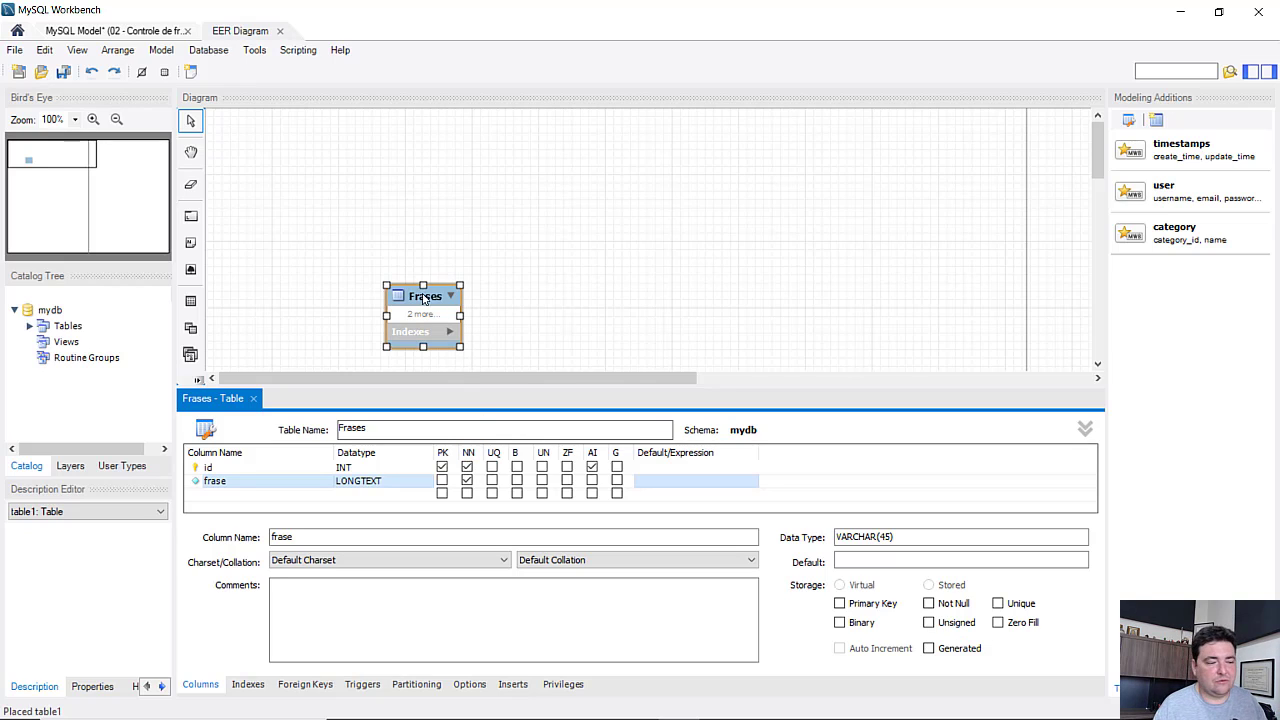
Step: Move the Frases table to the diagram's upper-left area and enlarge it enough to list both columns, closing its editor
drag(410, 299, 309, 141)
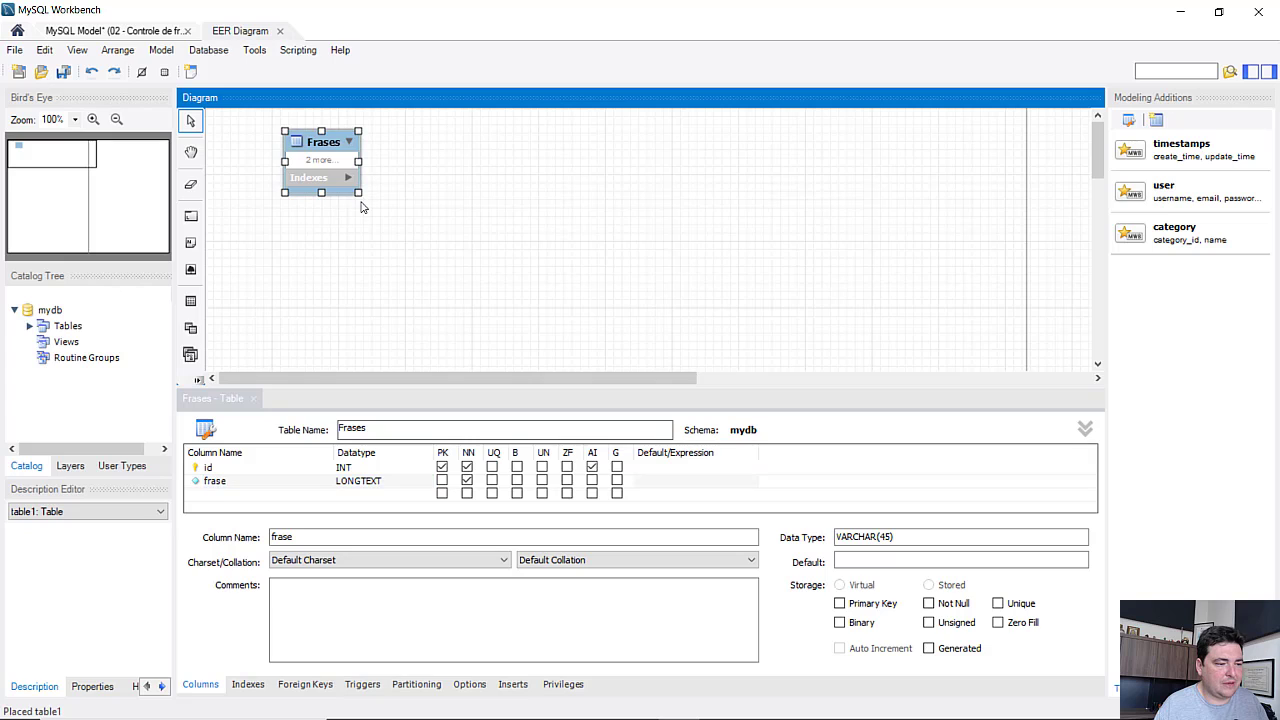
drag(363, 203, 387, 254)
click(449, 350)
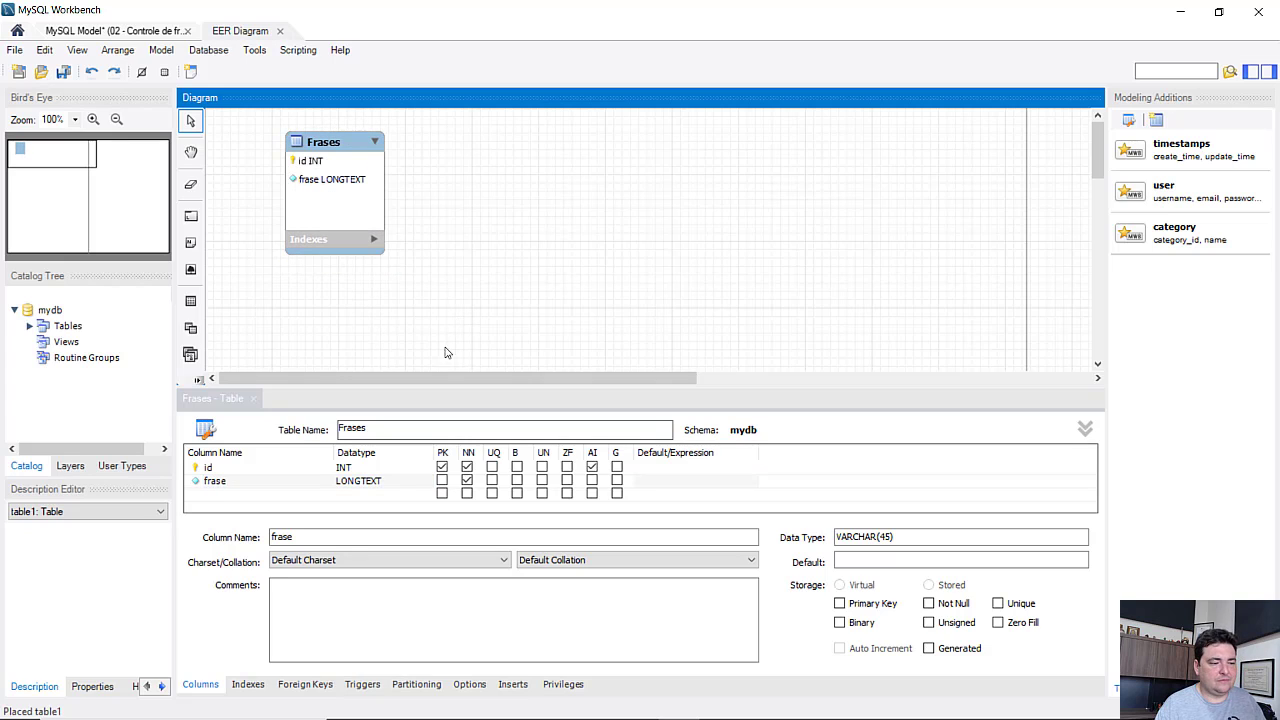
click(255, 402)
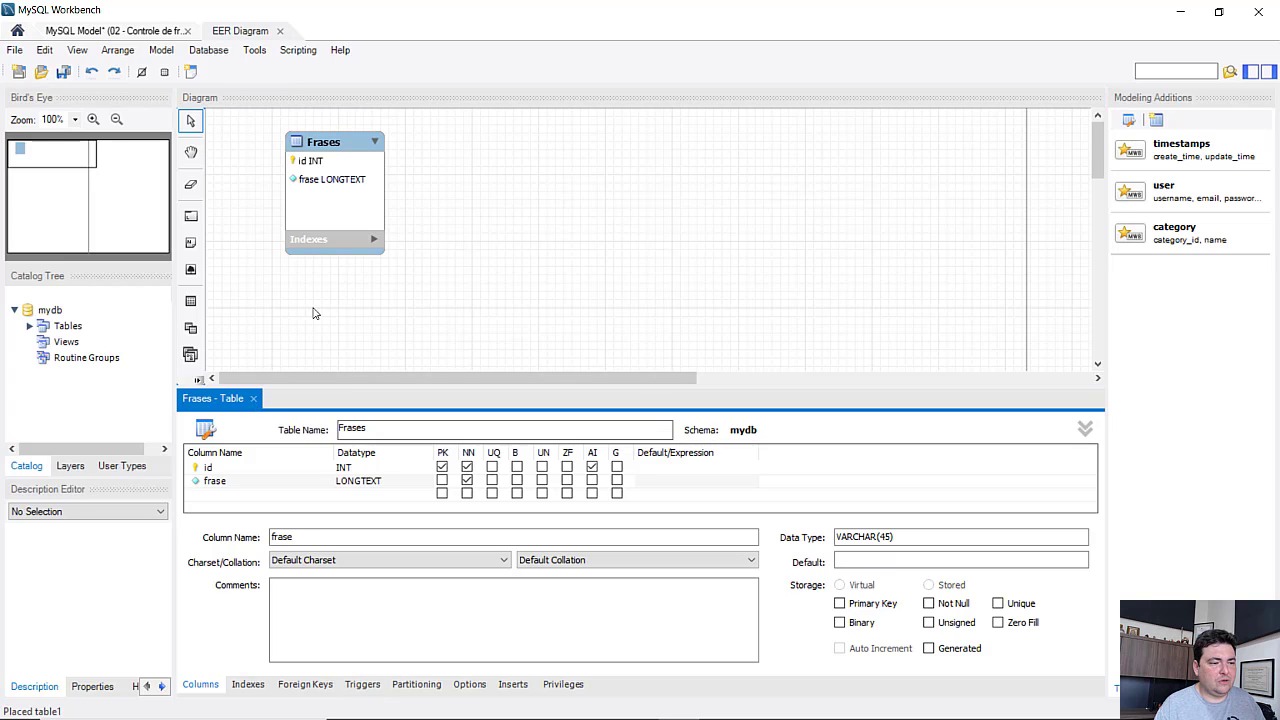
click(255, 400)
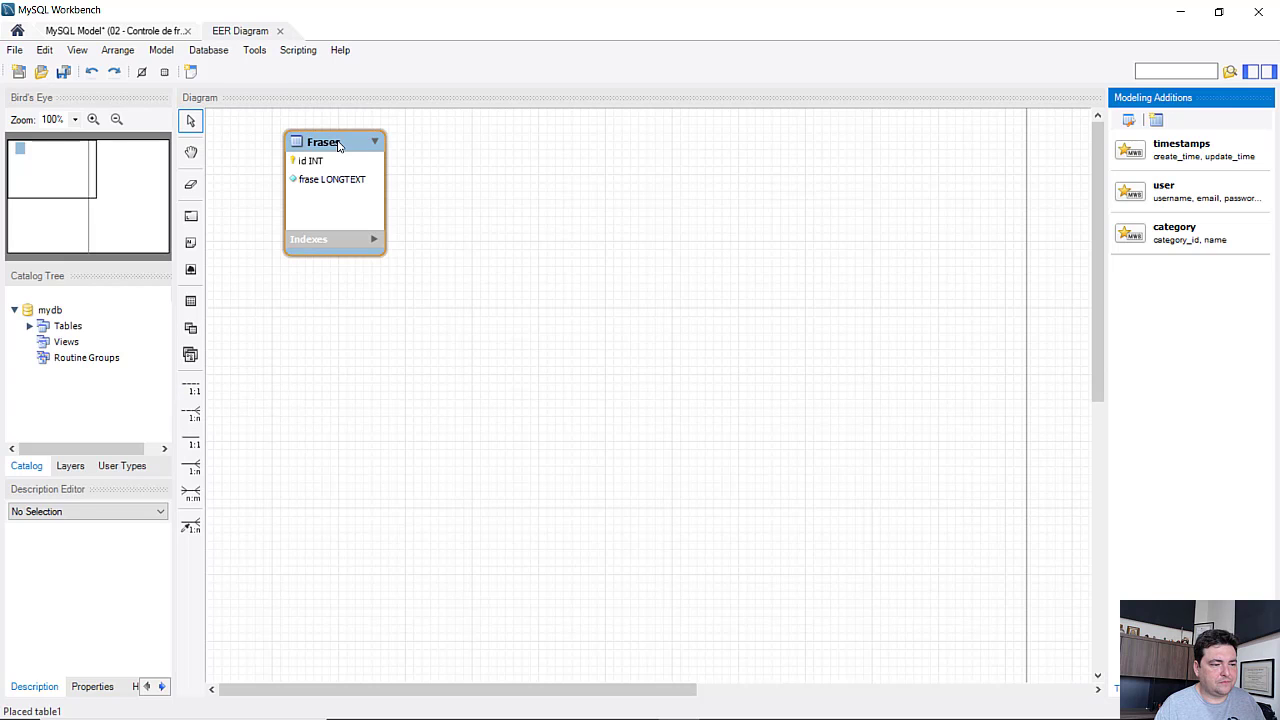
Step: Move the Frases table slightly lower in the diagram and clear the selection
drag(340, 147, 325, 207)
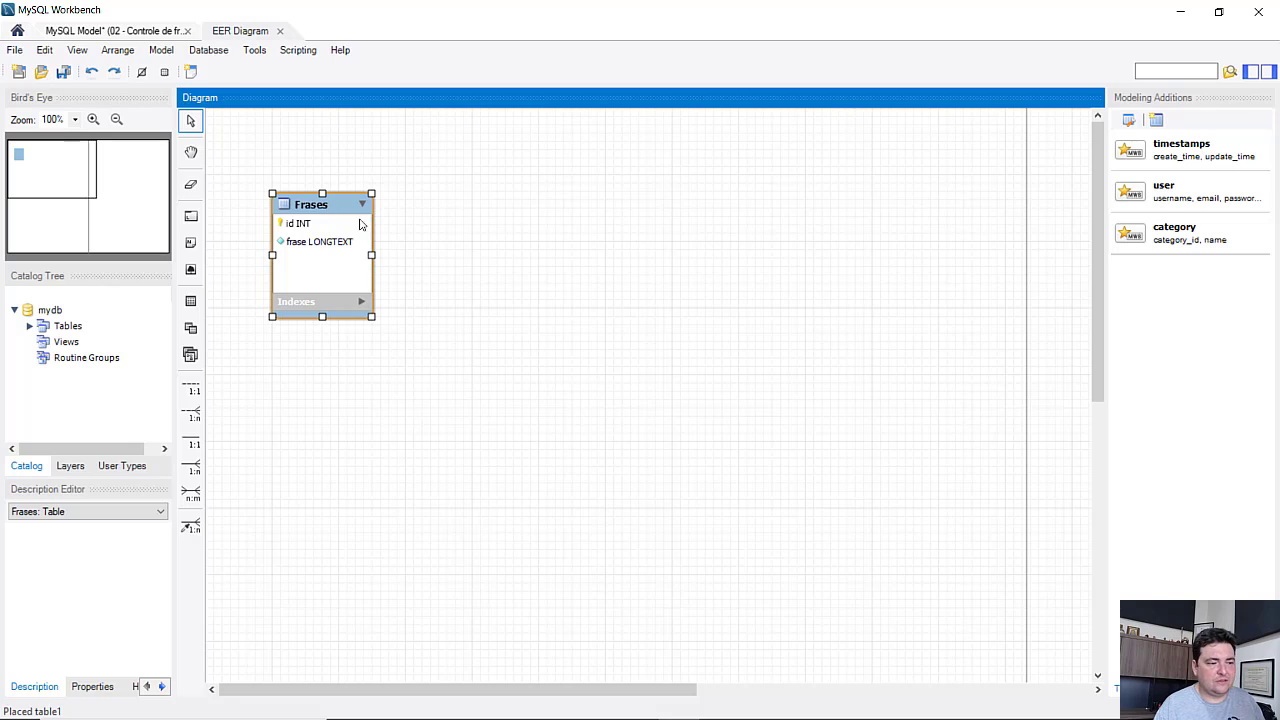
right_click(465, 274)
click(430, 273)
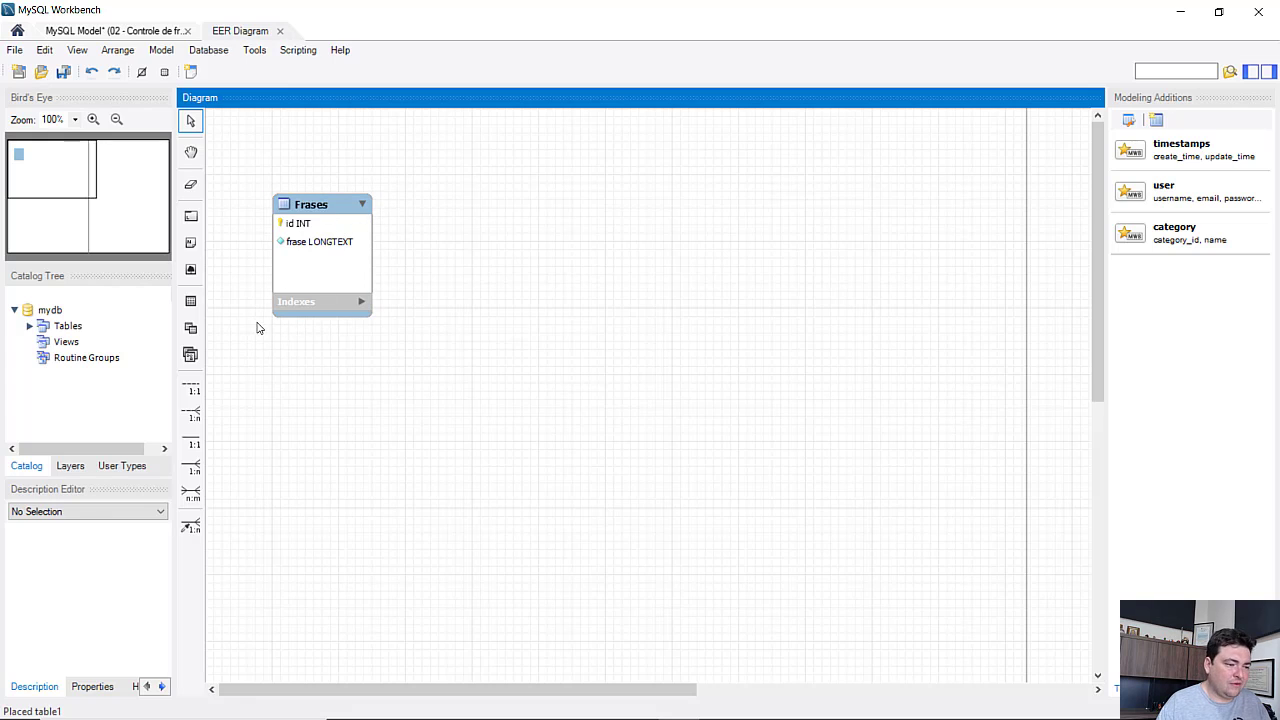
Step: Place a new table to the right of Frases and name it Autores
click(191, 304)
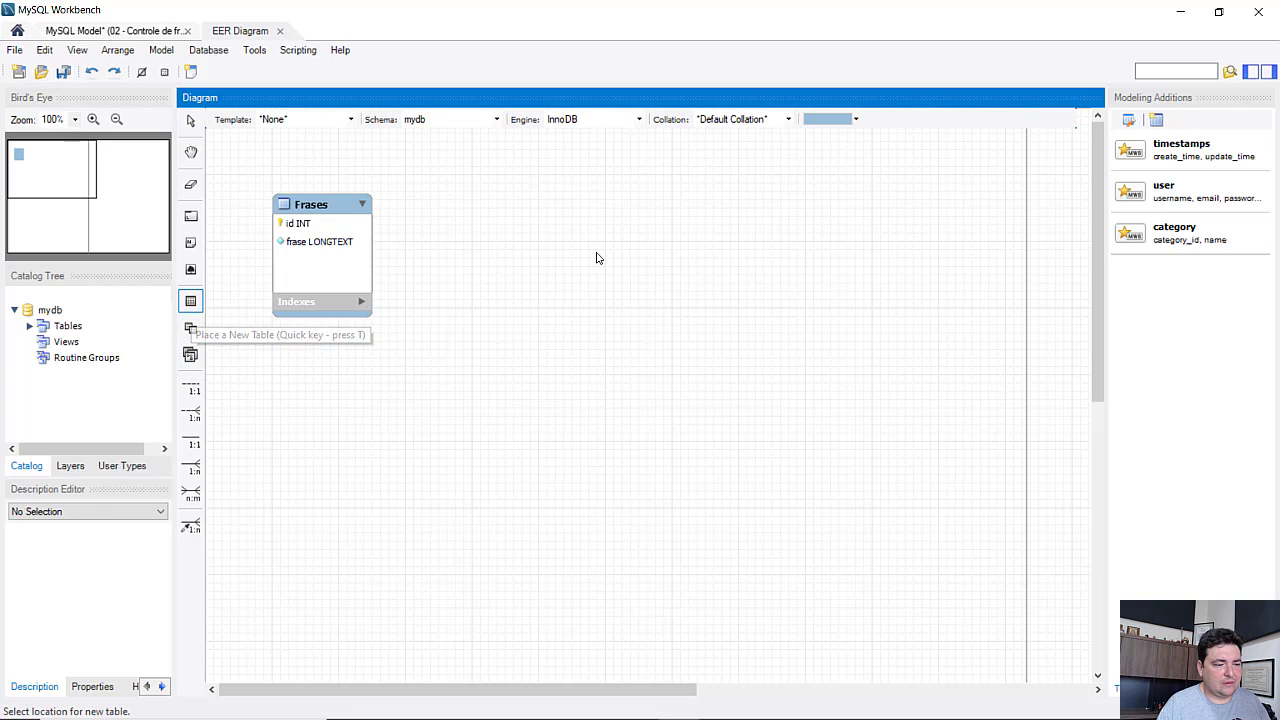
click(522, 258)
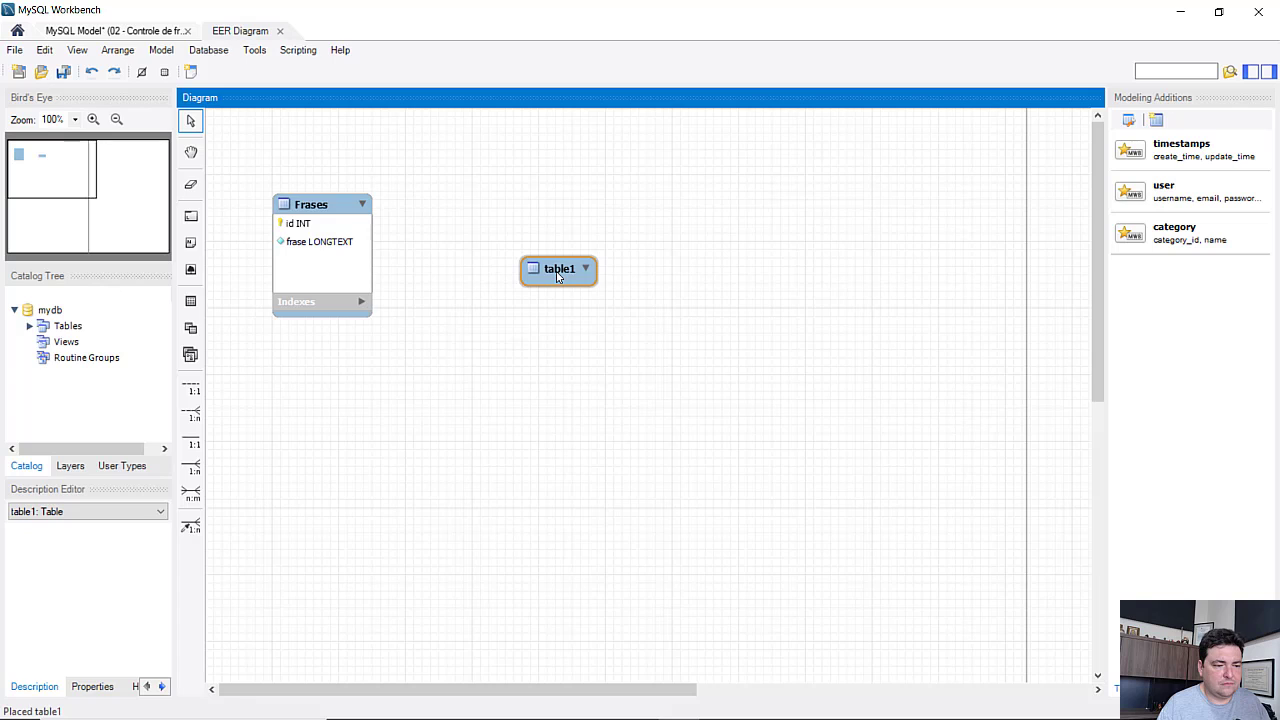
double_click(557, 277)
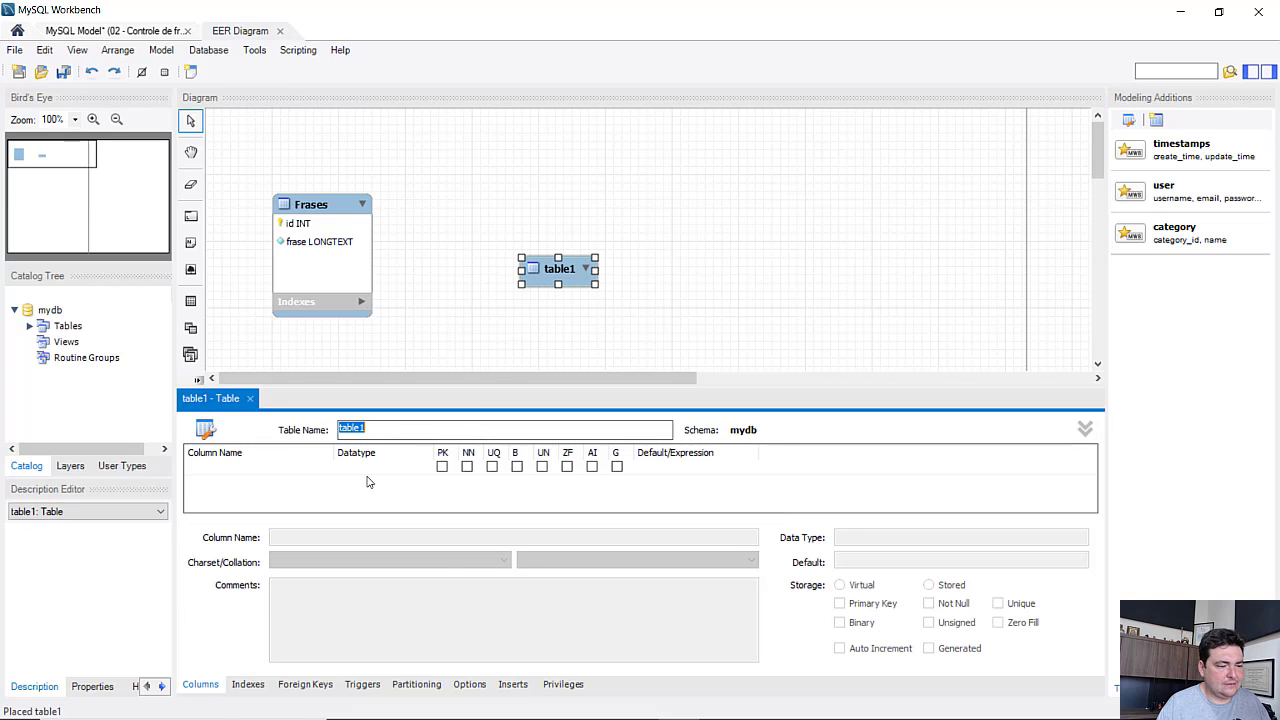
text(Autores)
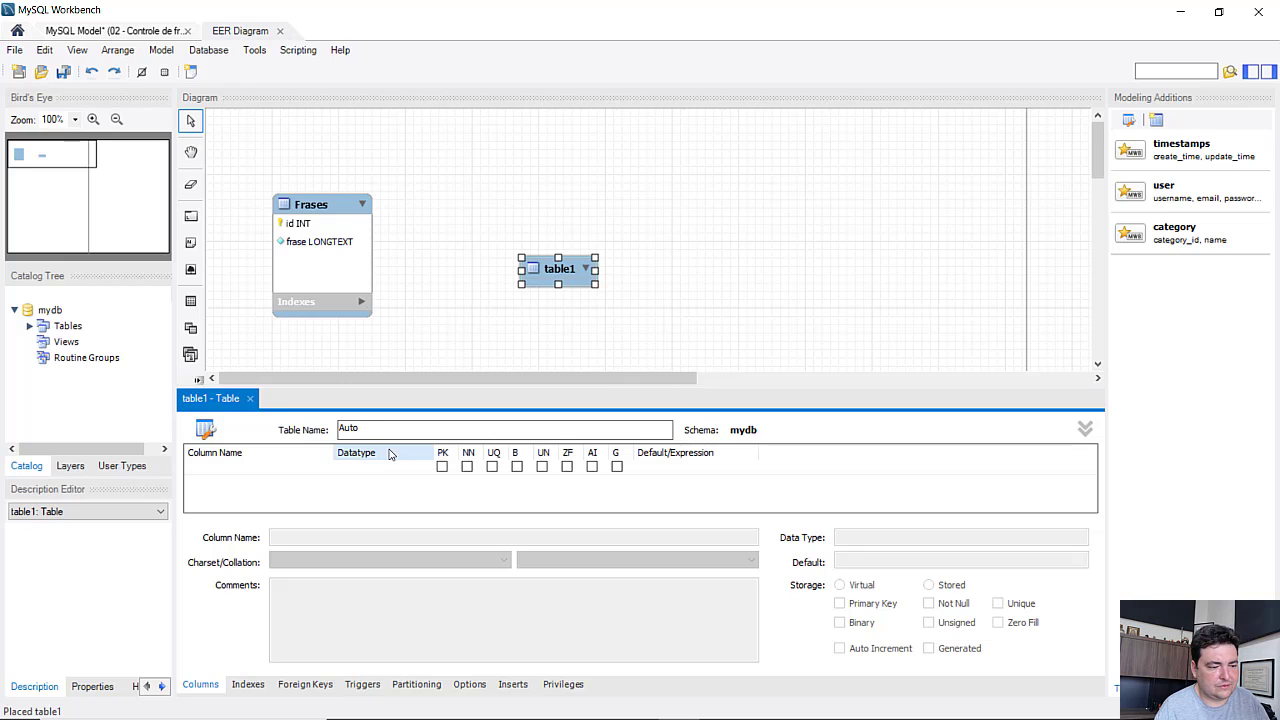
Step: Add an INT column named id to the Autores table as a not-null, auto-increment primary key
click(233, 476)
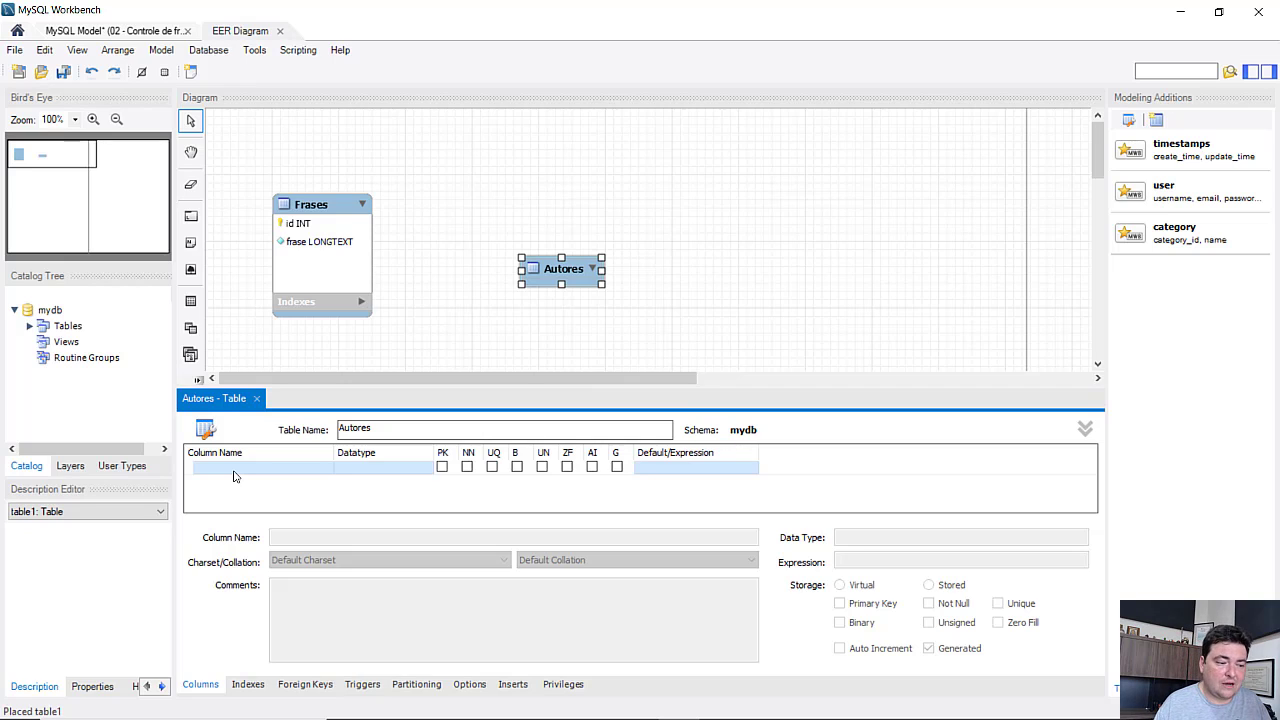
double_click(233, 476)
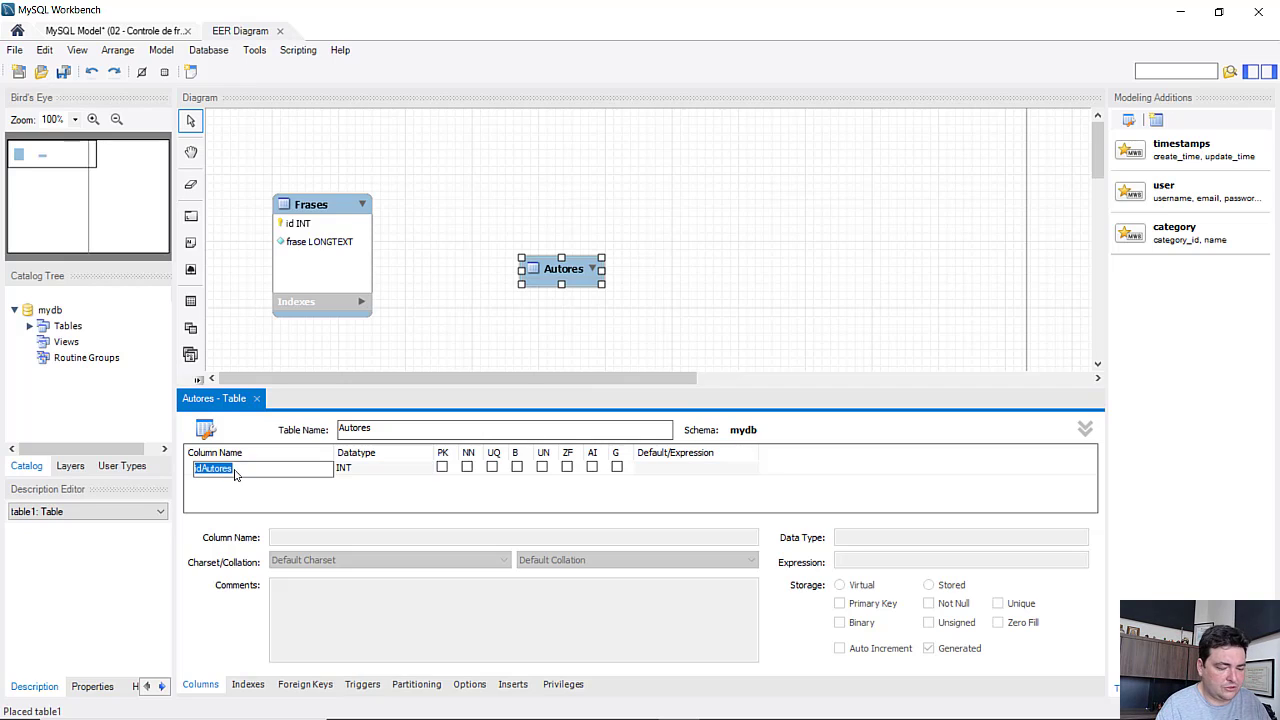
text(id)
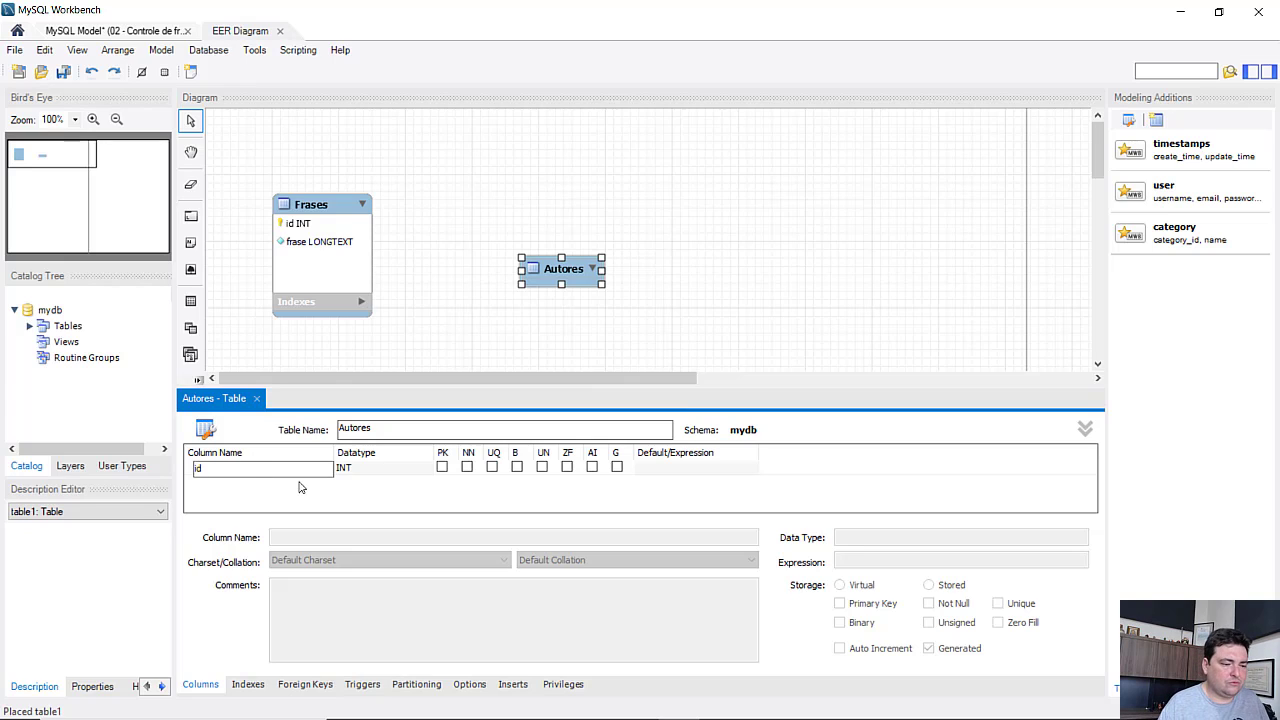
click(371, 478)
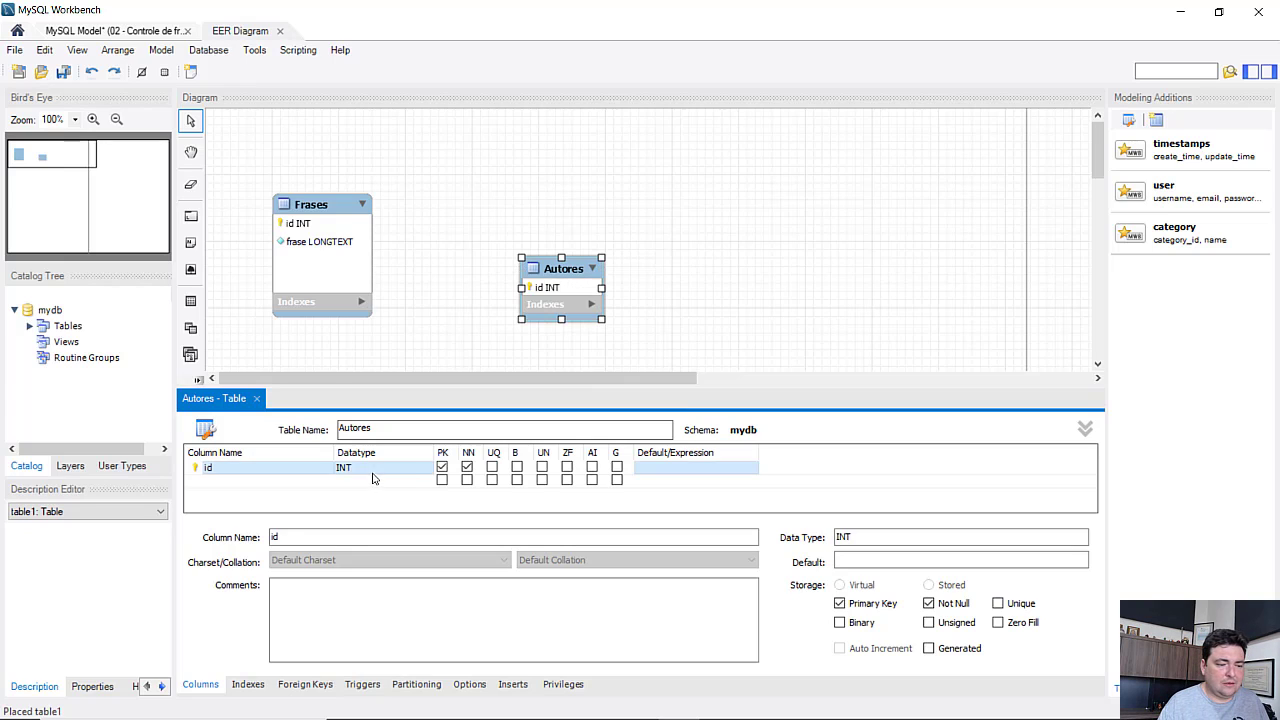
click(592, 467)
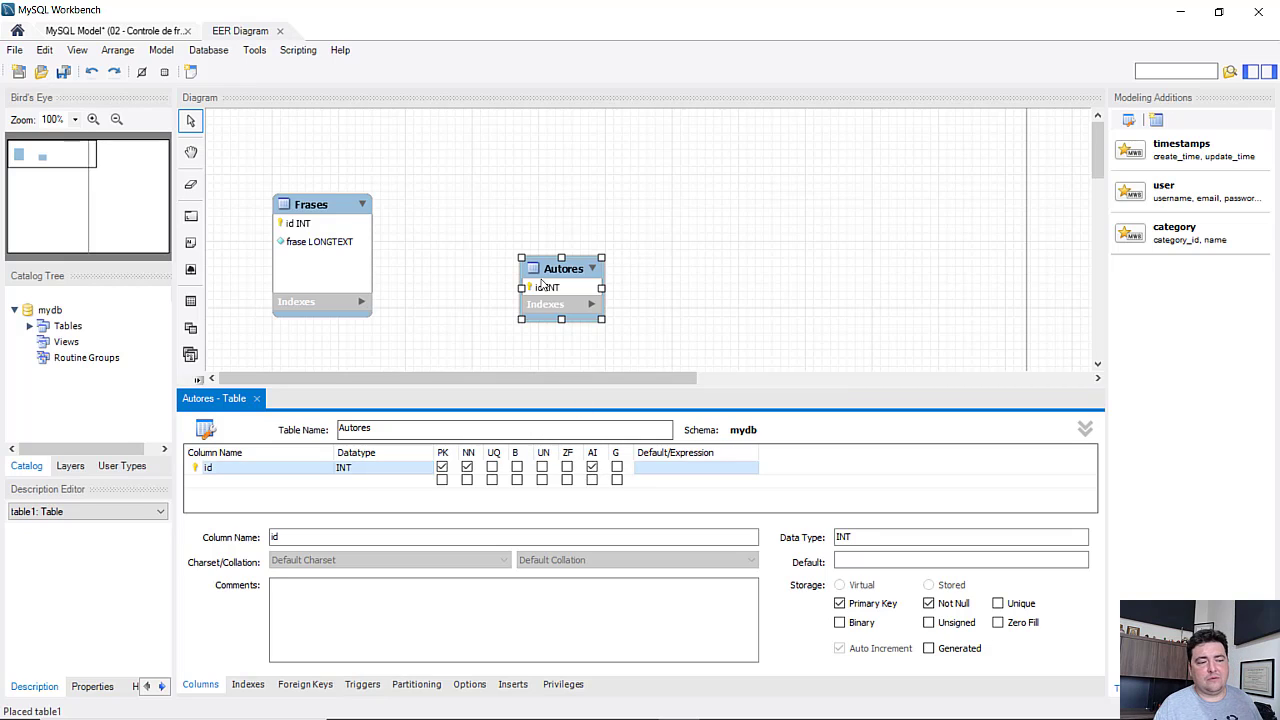
Step: Move the Autores table higher in the diagram, enlarge it, and add a second column named autor
drag(544, 268, 513, 170)
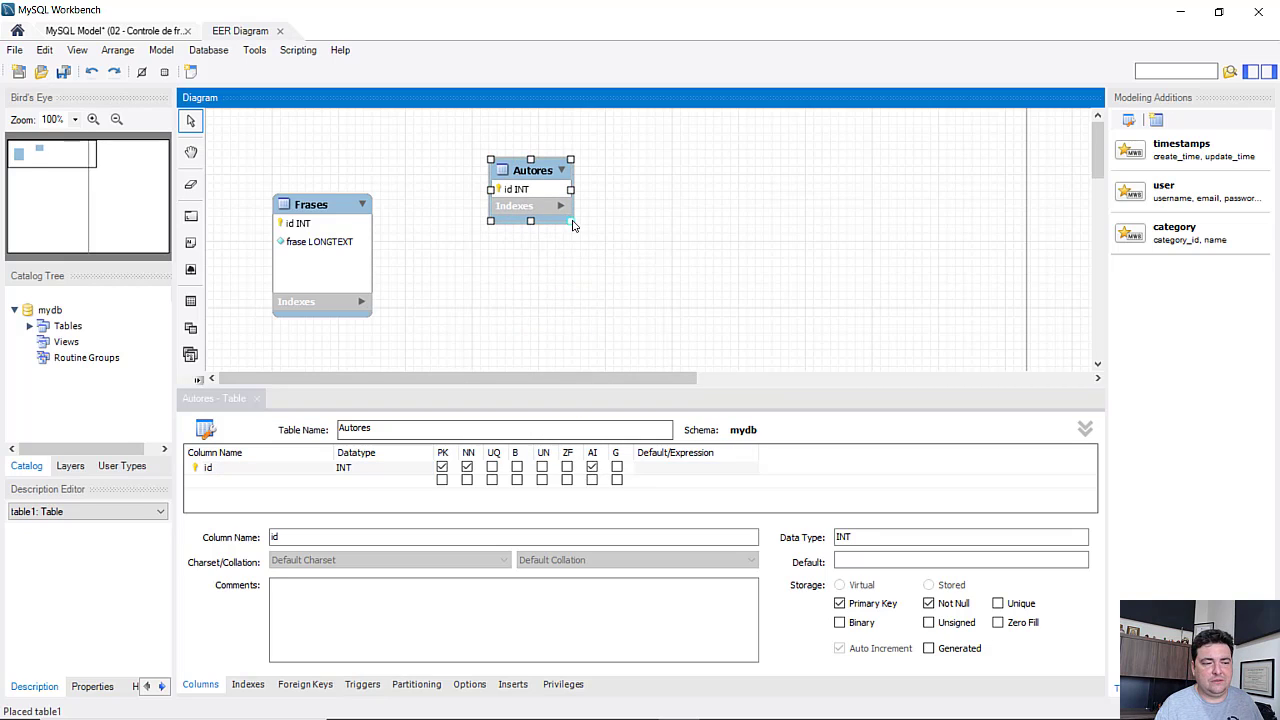
drag(573, 222, 603, 290)
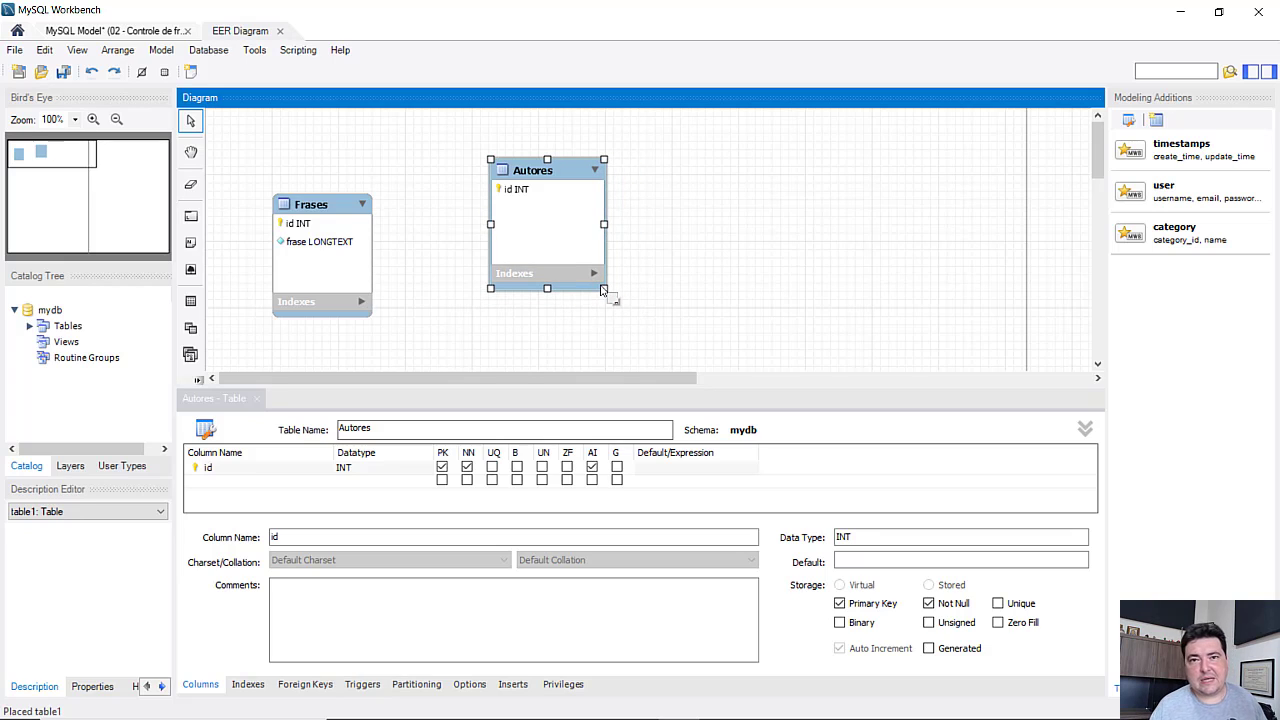
double_click(208, 482)
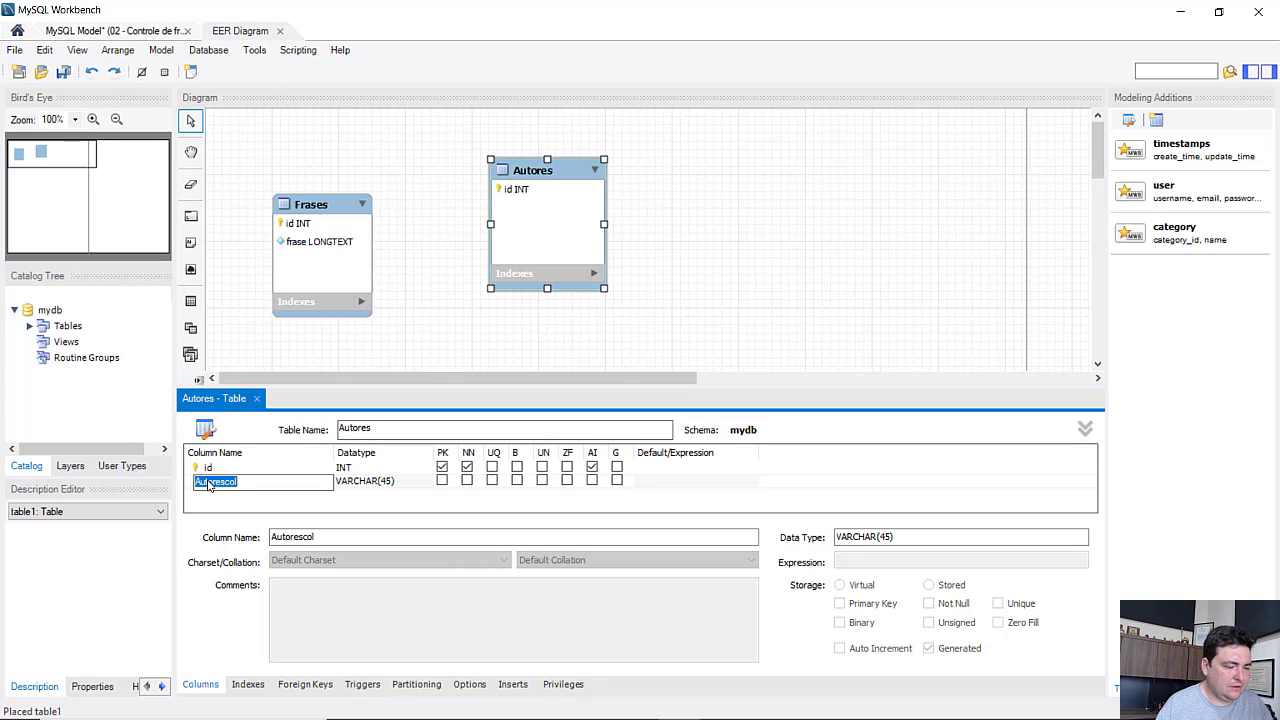
text(autor)
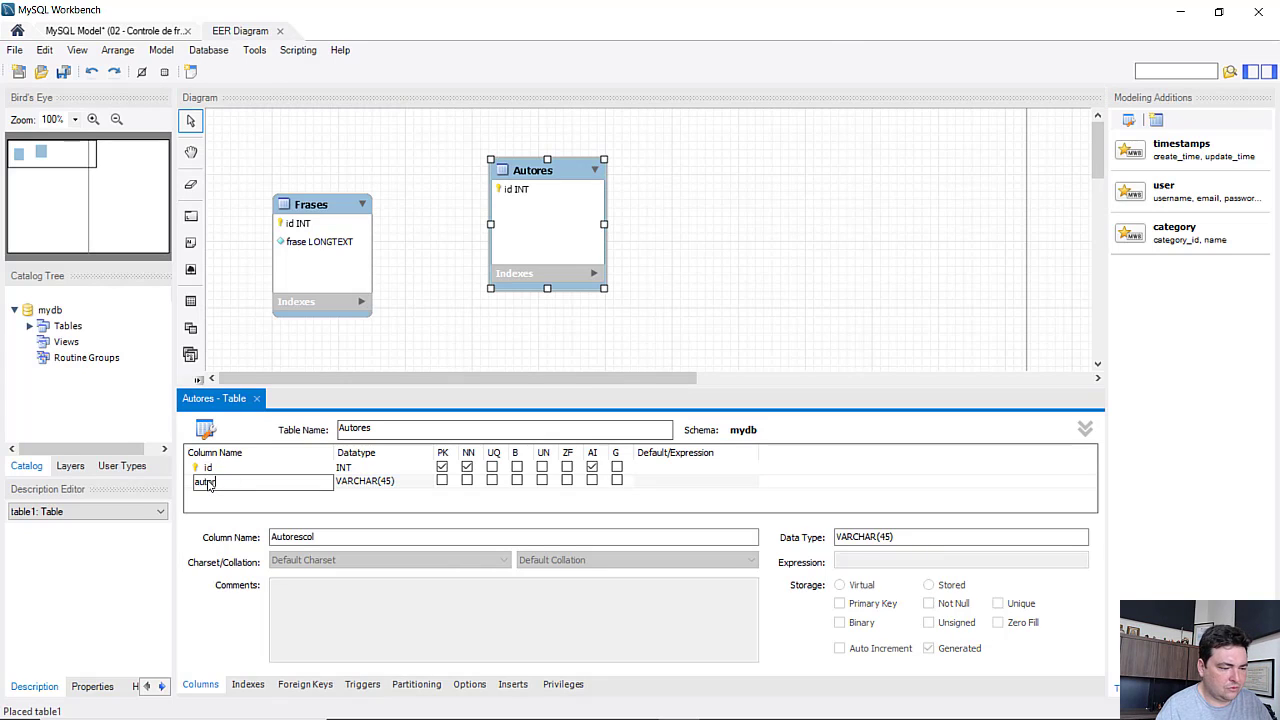
key(Return)
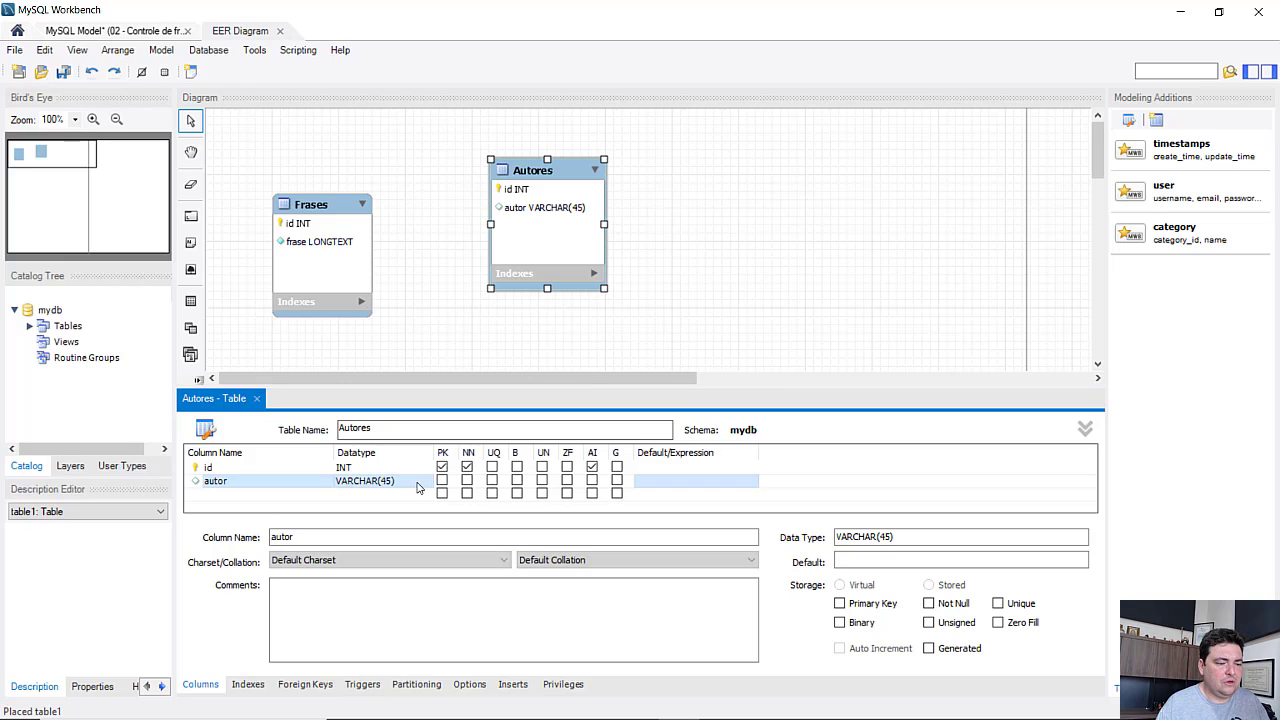
Step: Set the autor column's datatype to VARCHAR(90) and mark it as not null
click(392, 482)
click(395, 482)
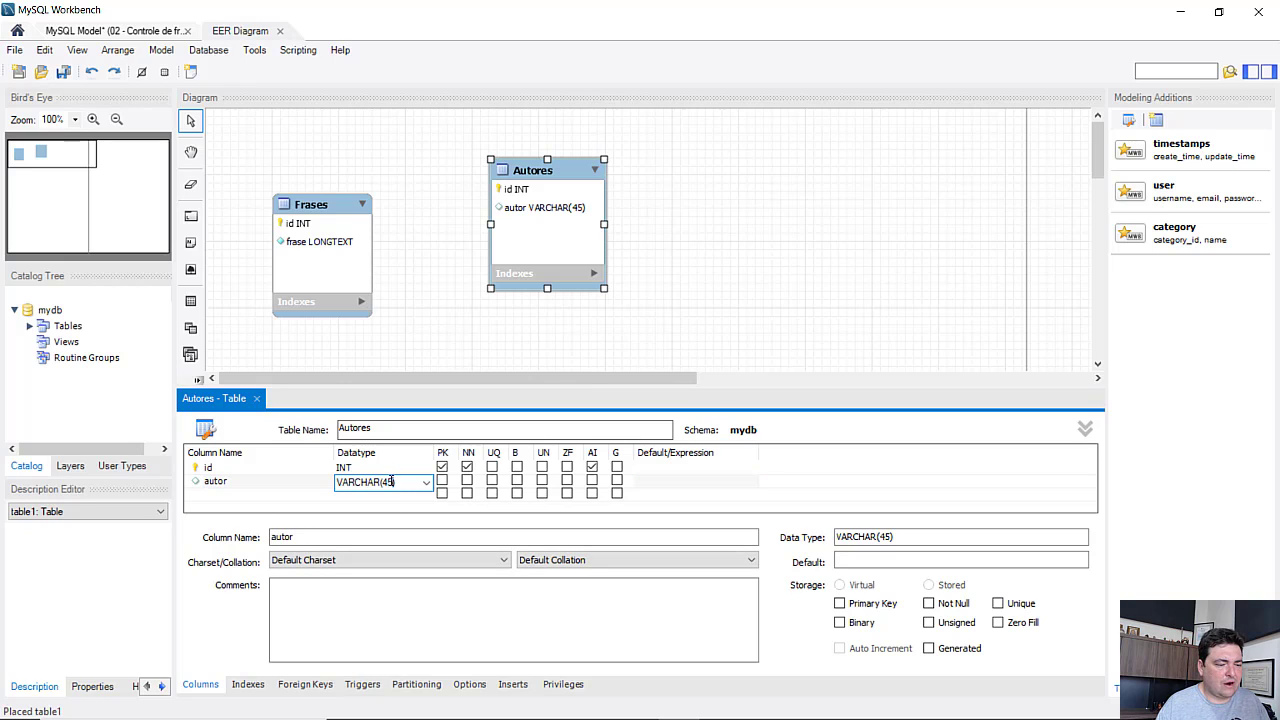
text(90)
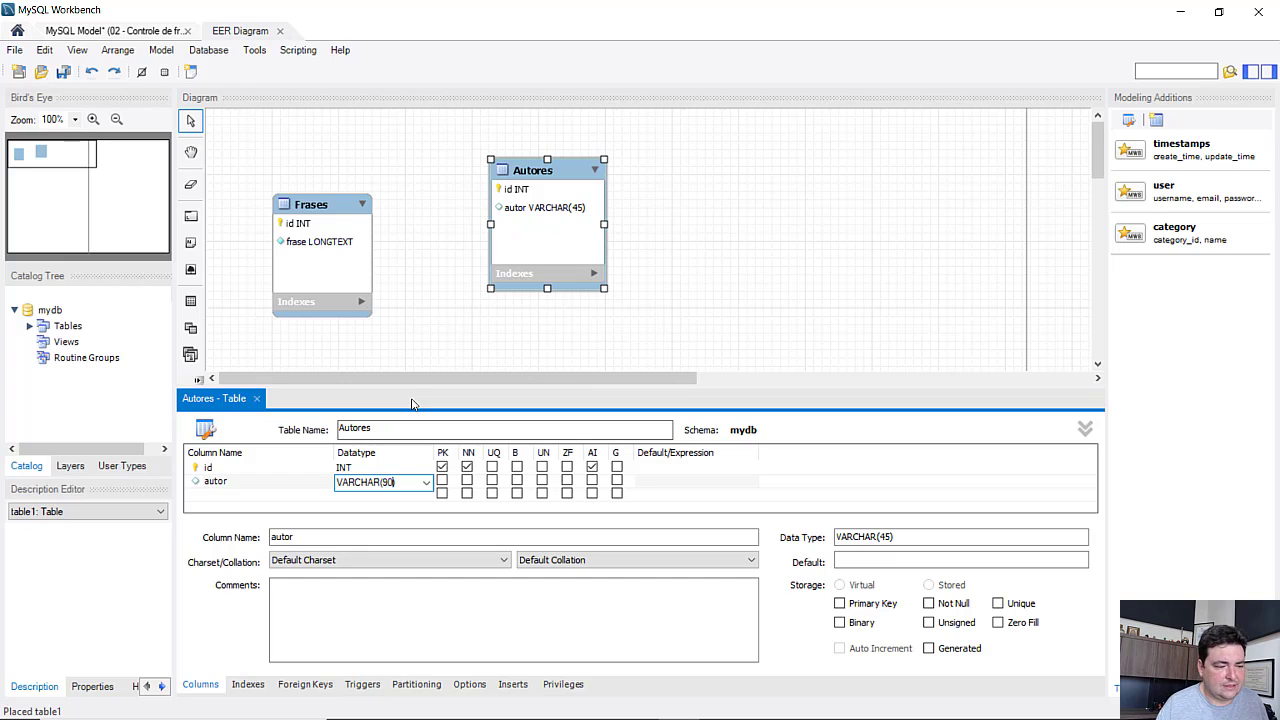
click(466, 481)
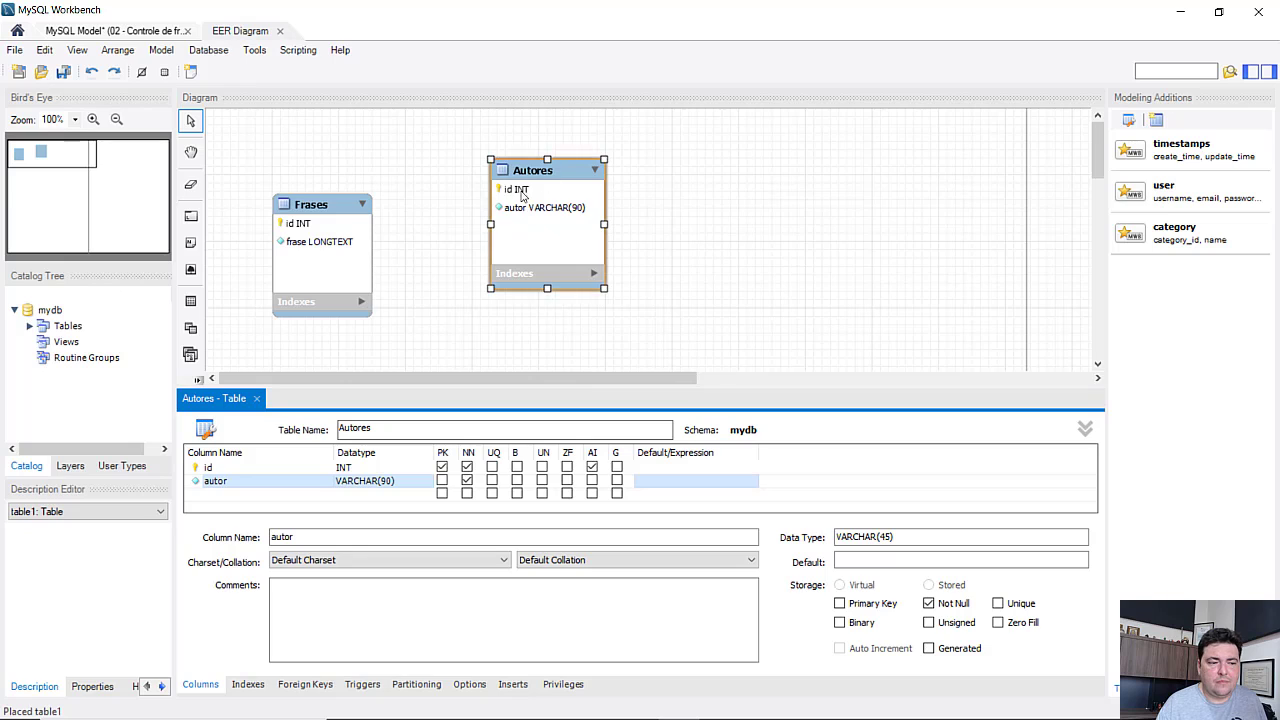
Step: Close the Autores table editor and move the table level with Frases, slightly further to the right
click(733, 173)
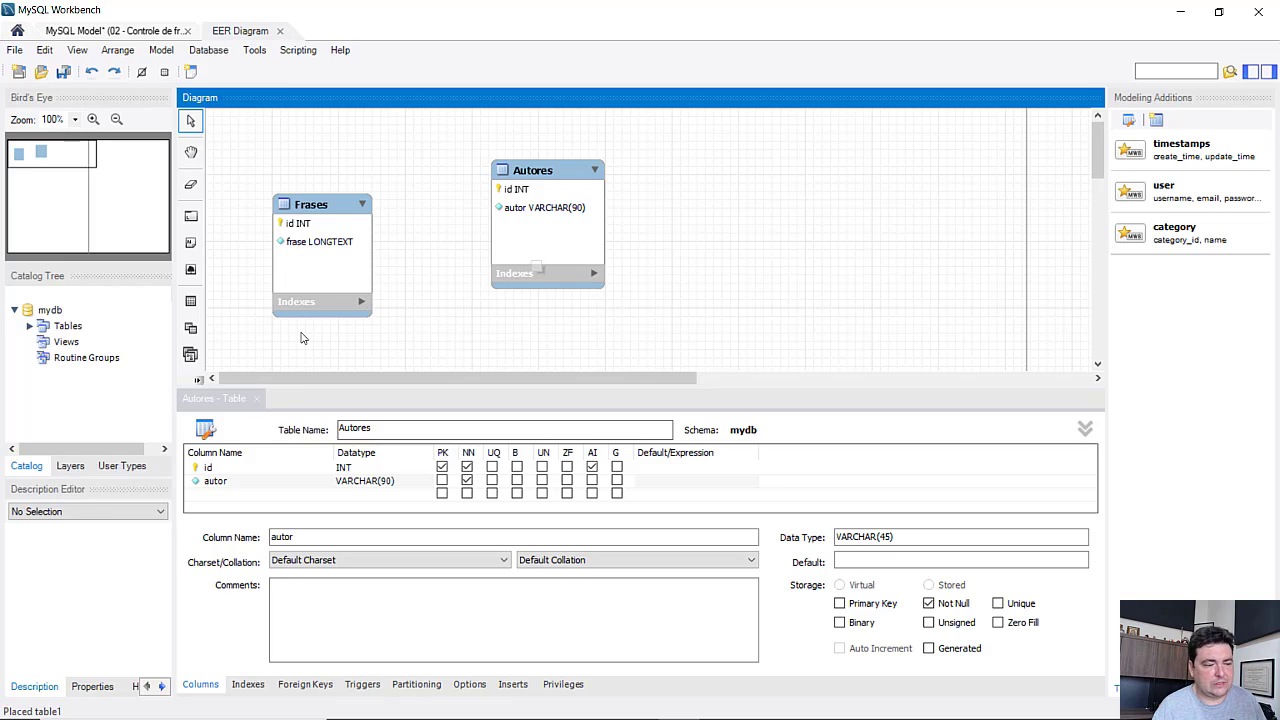
click(257, 400)
click(257, 399)
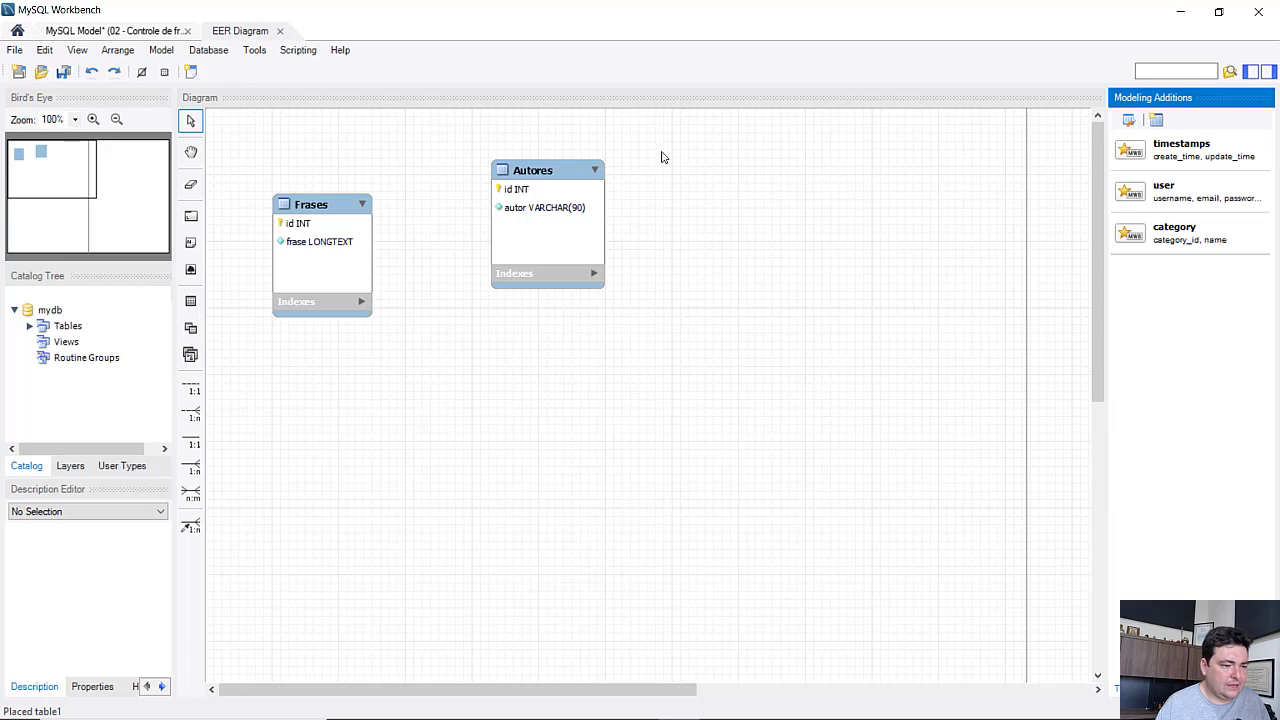
drag(565, 173, 588, 207)
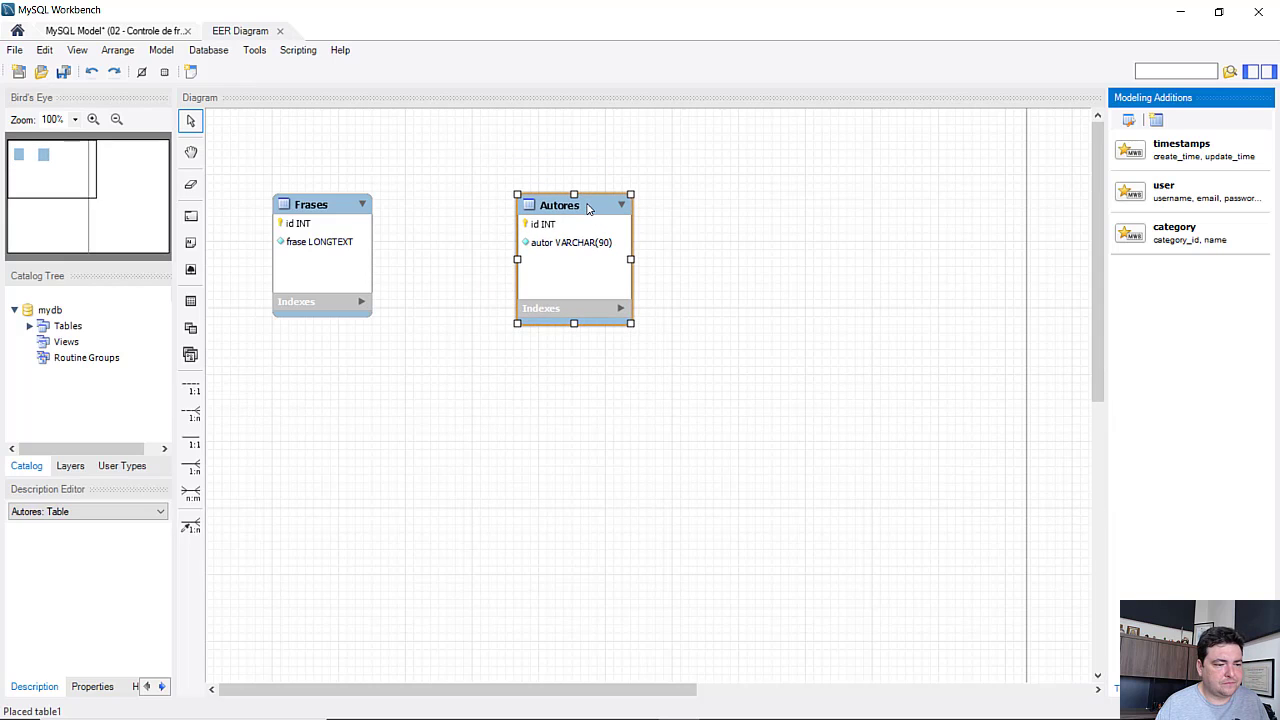
click(745, 233)
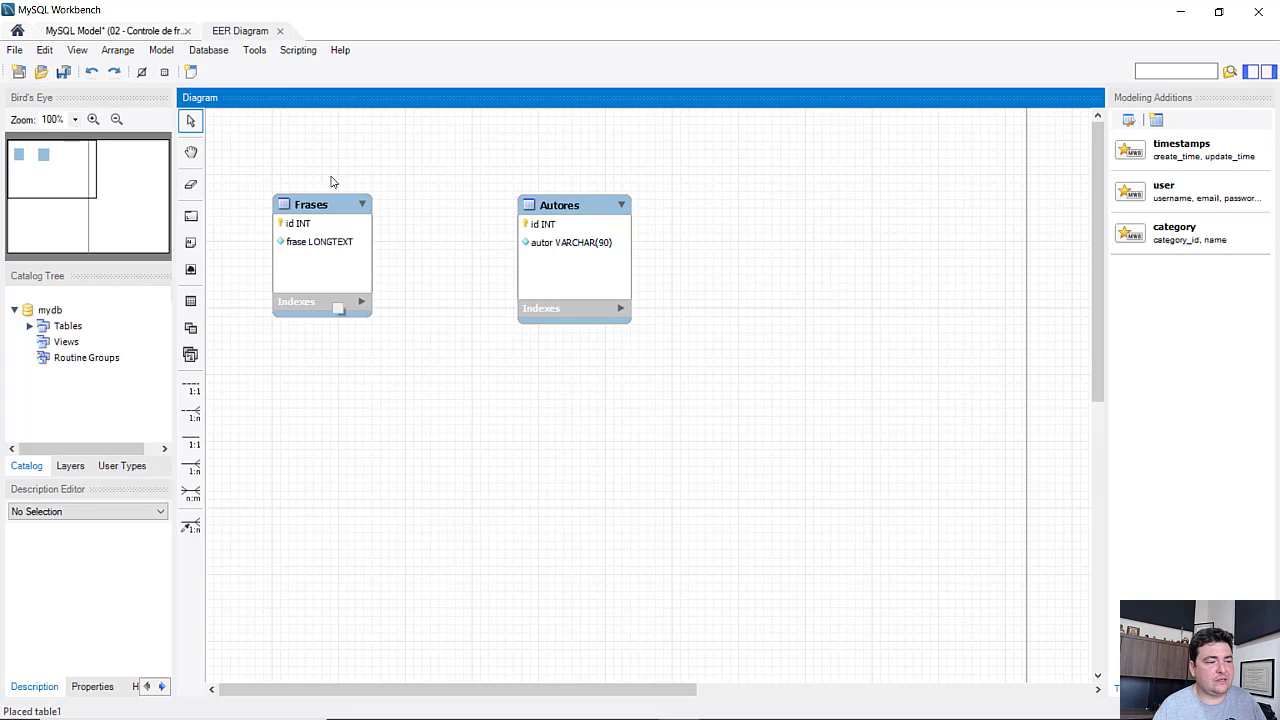
Step: Create a 1:n non-identifying relationship with Frases receiving the foreign key and Autores as the referenced table
click(306, 246)
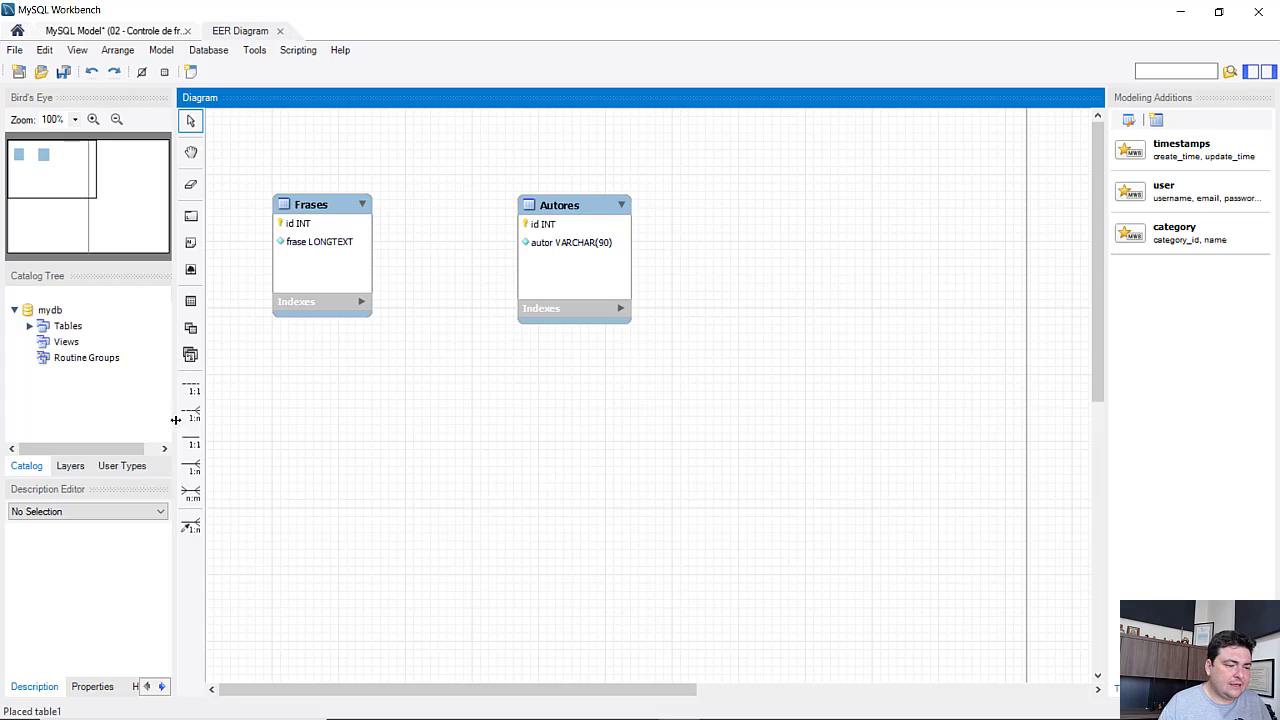
click(191, 466)
click(191, 412)
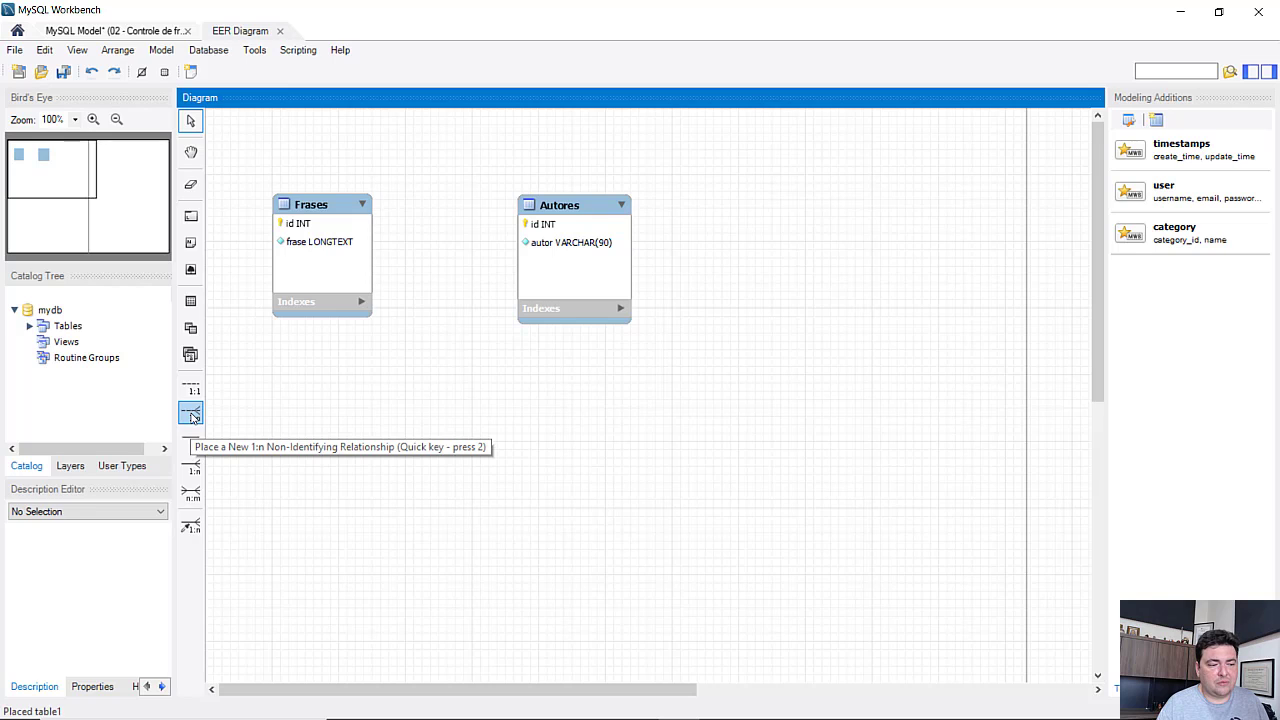
click(193, 416)
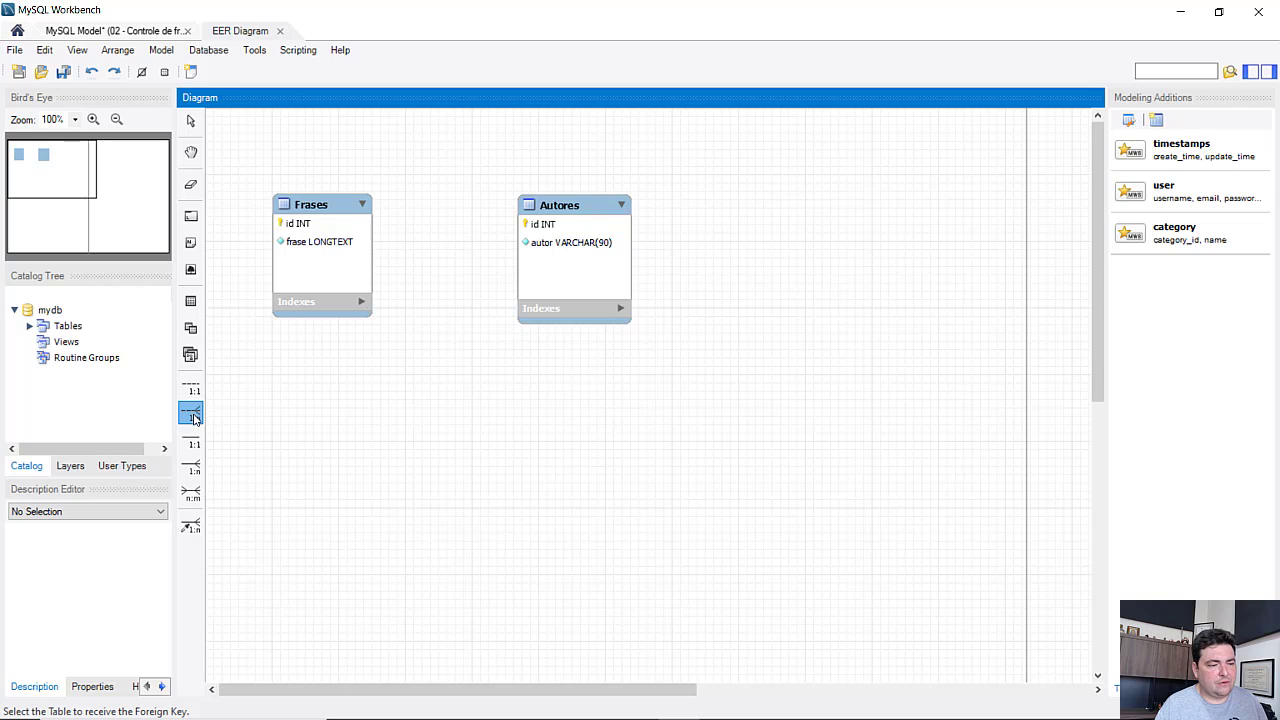
click(333, 210)
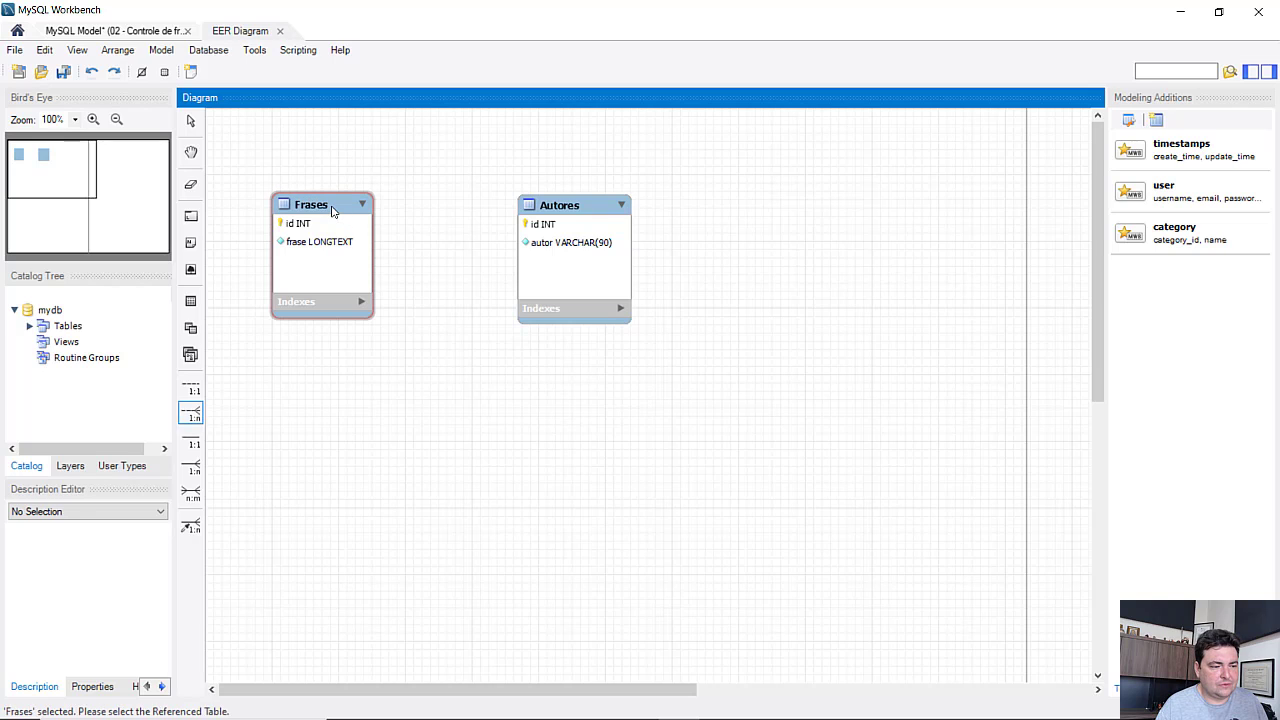
click(560, 266)
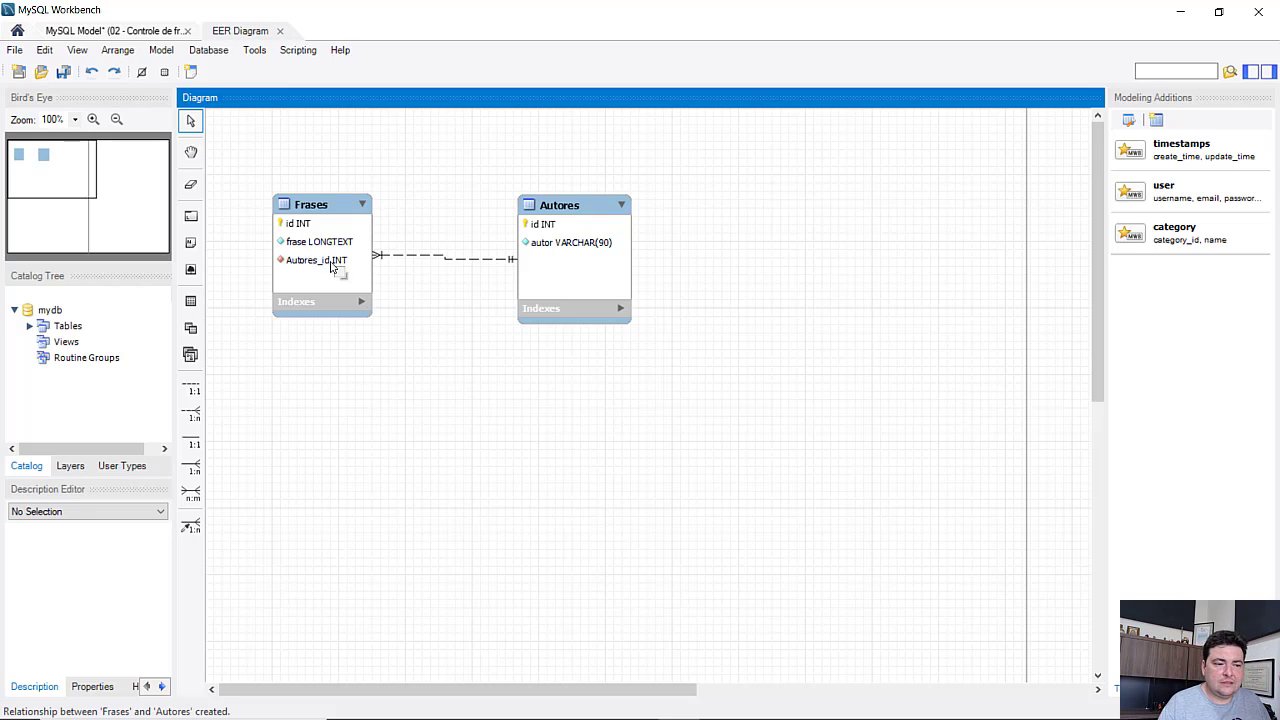
Step: Examine the Autores_id foreign key column's settings in the Frases table editor, closing the editor when done
click(299, 279)
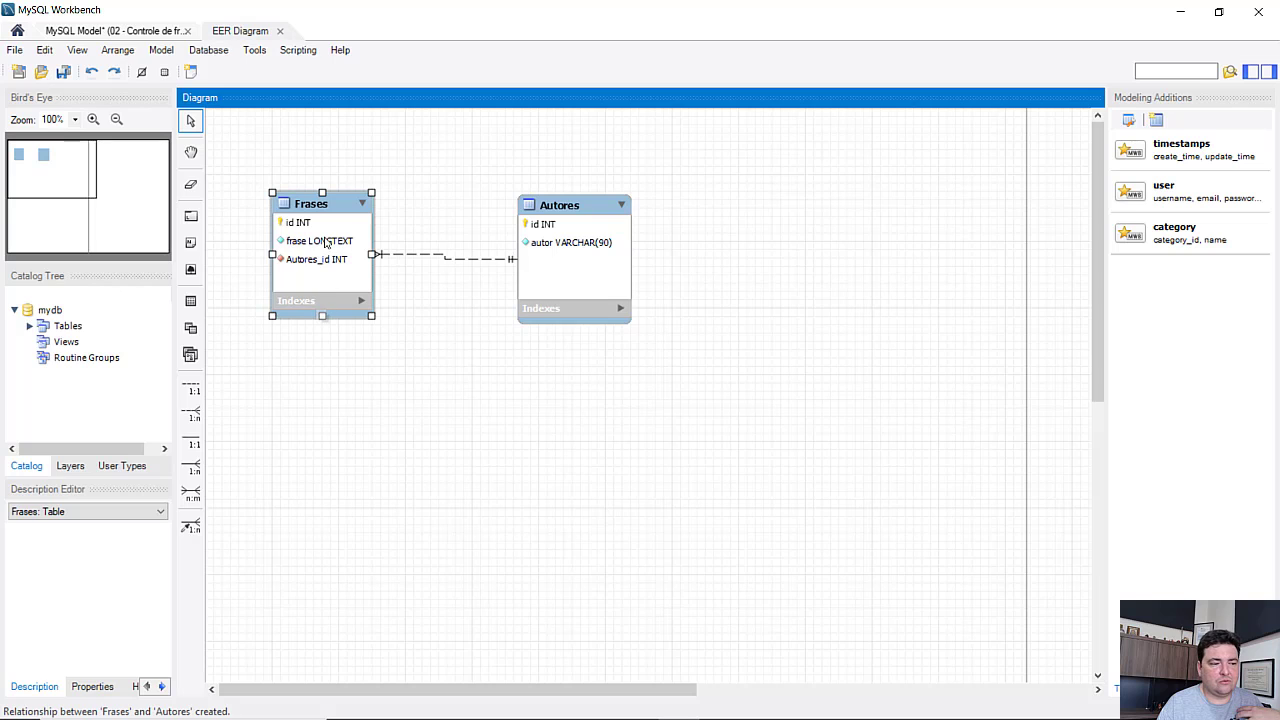
double_click(341, 210)
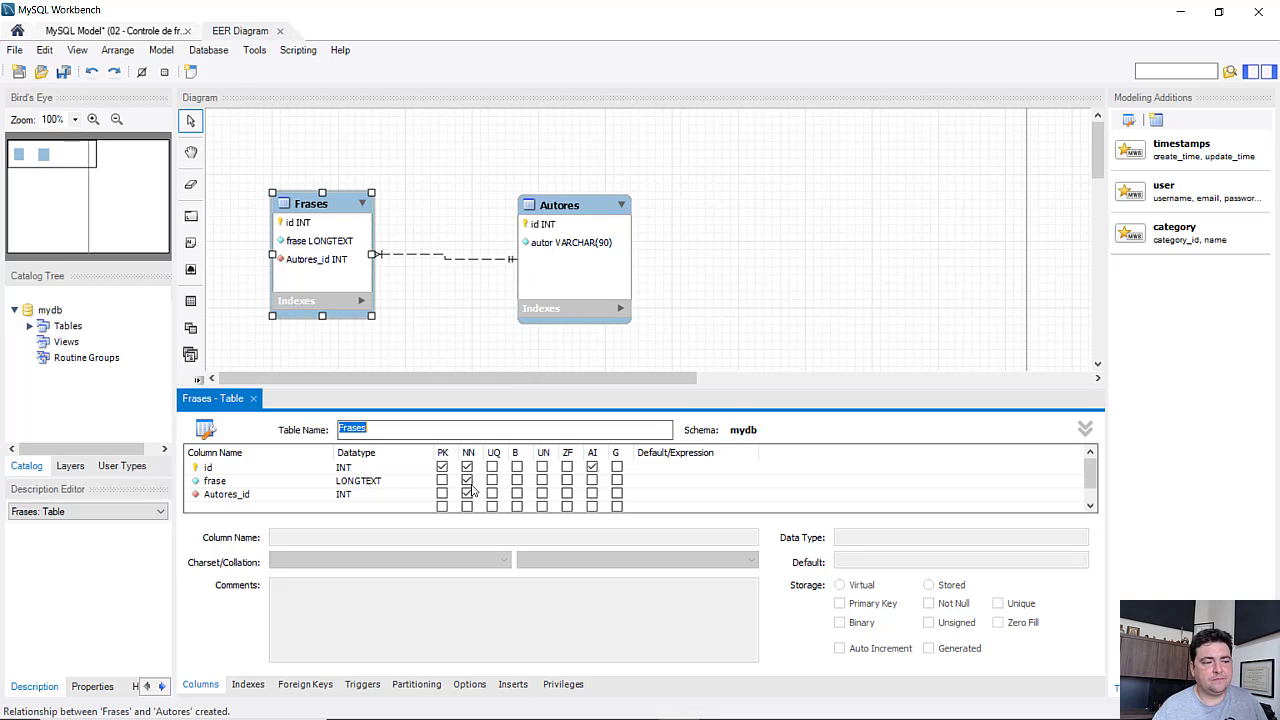
click(253, 398)
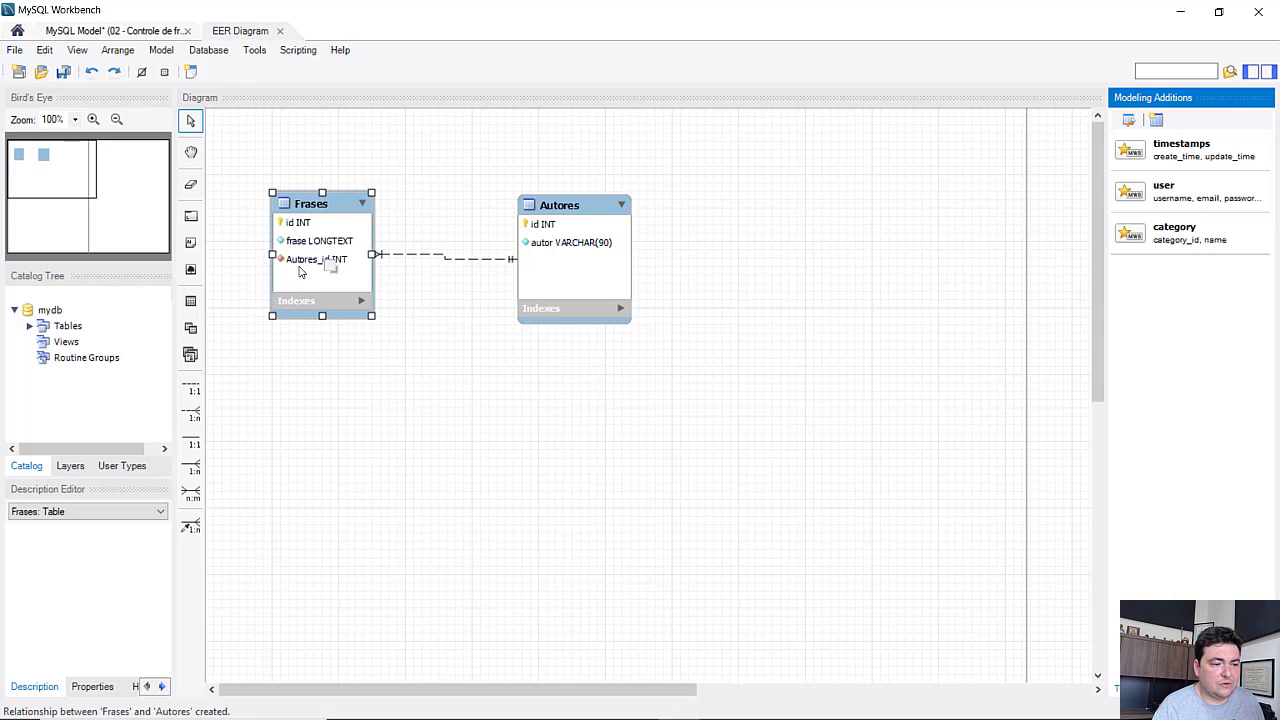
Step: Move the Autores table closer to Frases so that the relationship line between them runs nearly straight
click(436, 338)
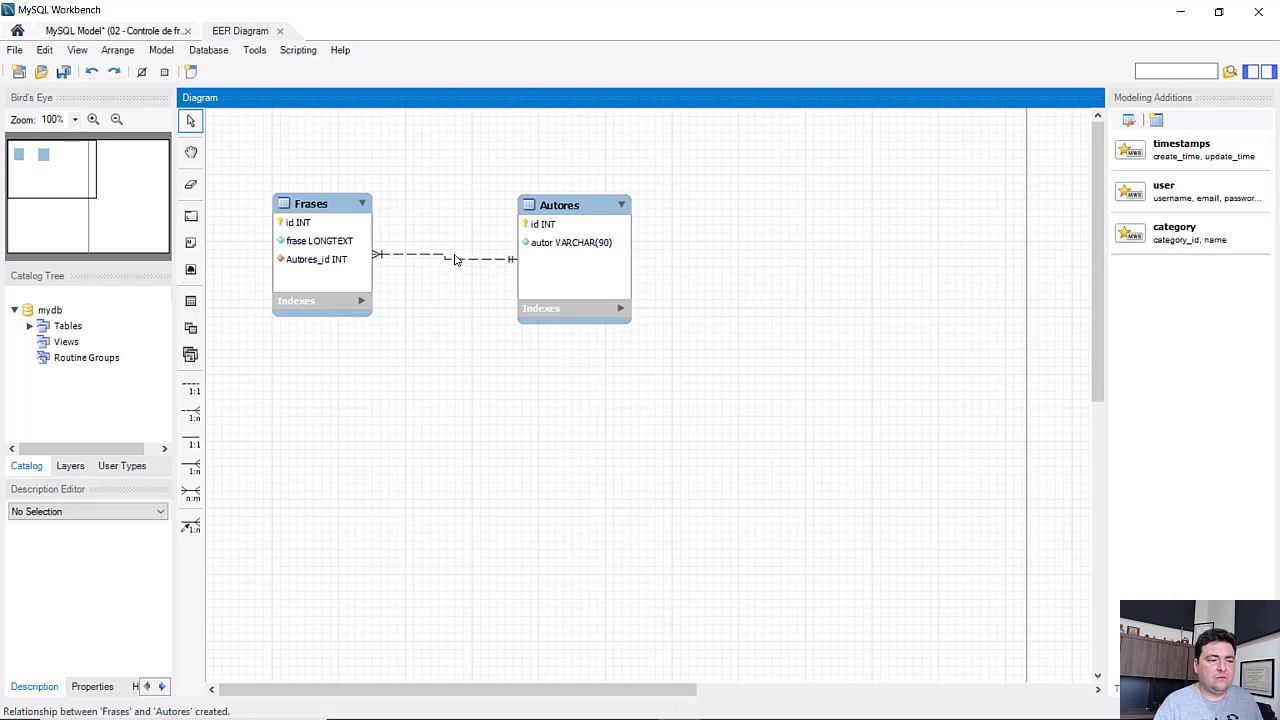
drag(562, 201, 526, 198)
click(486, 380)
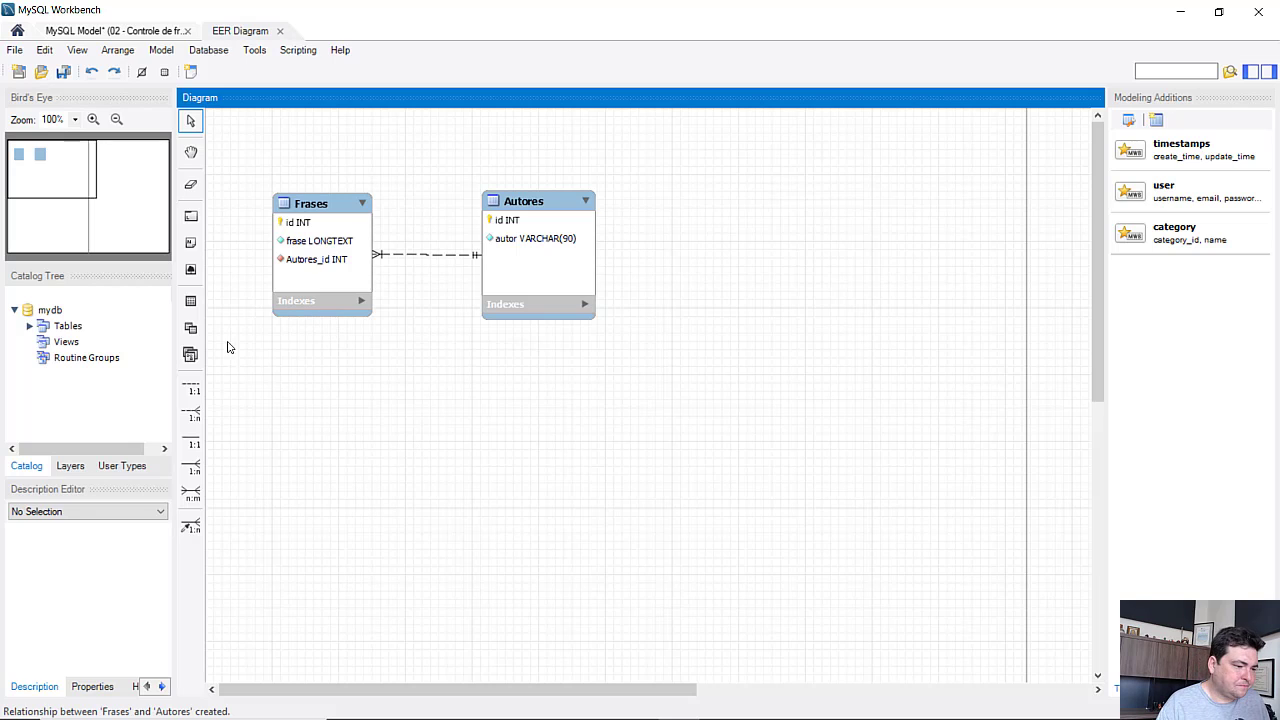
Step: Place a new table below Autores in the diagram and name it Tipos
click(191, 301)
click(512, 422)
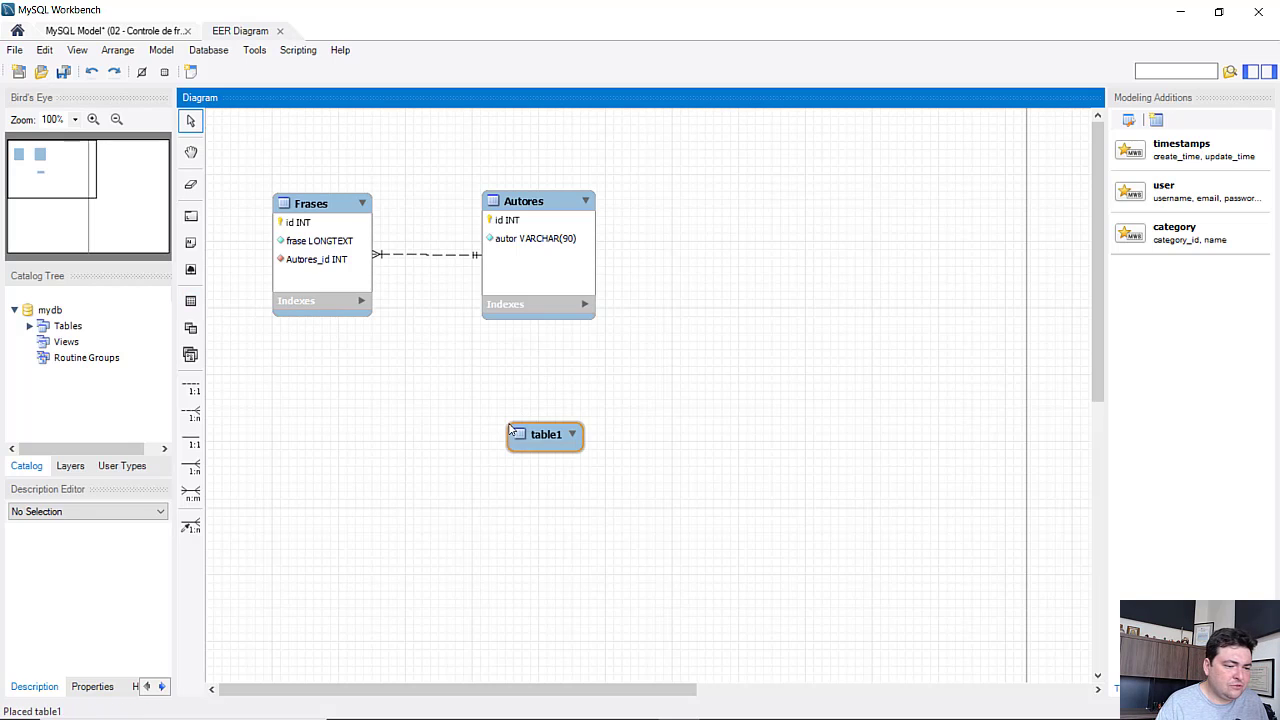
double_click(534, 434)
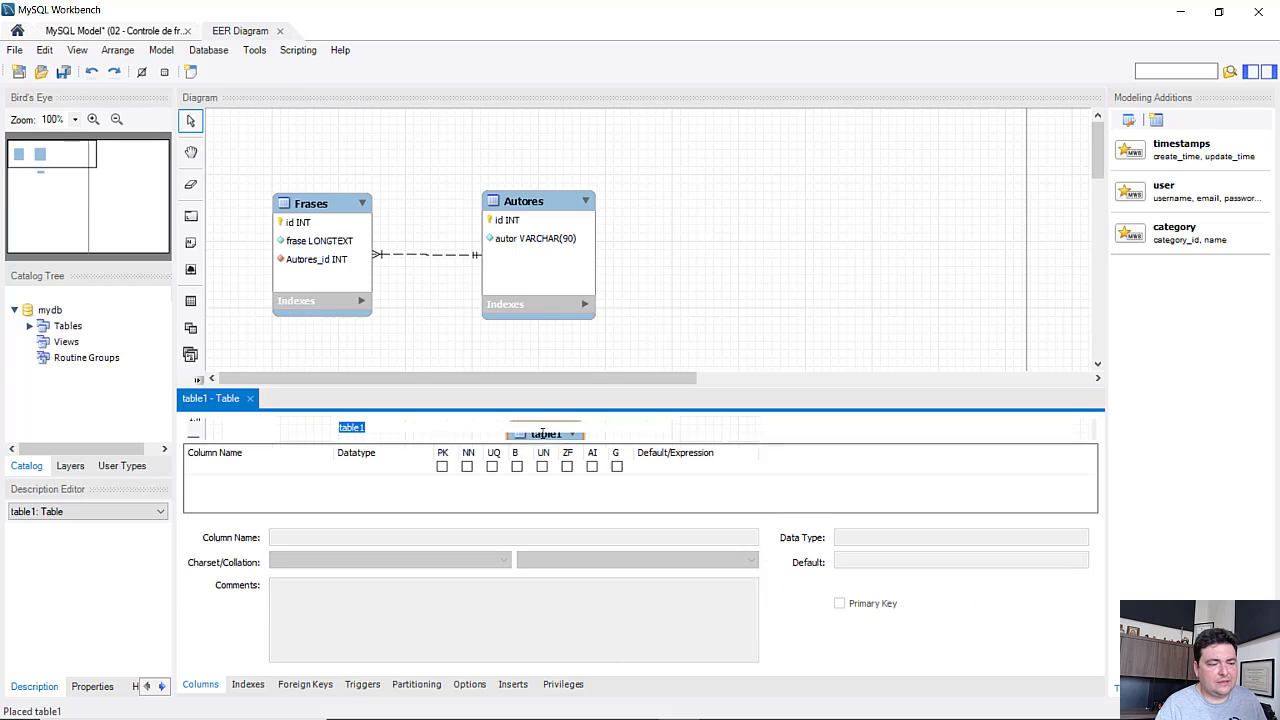
text(Tipos)
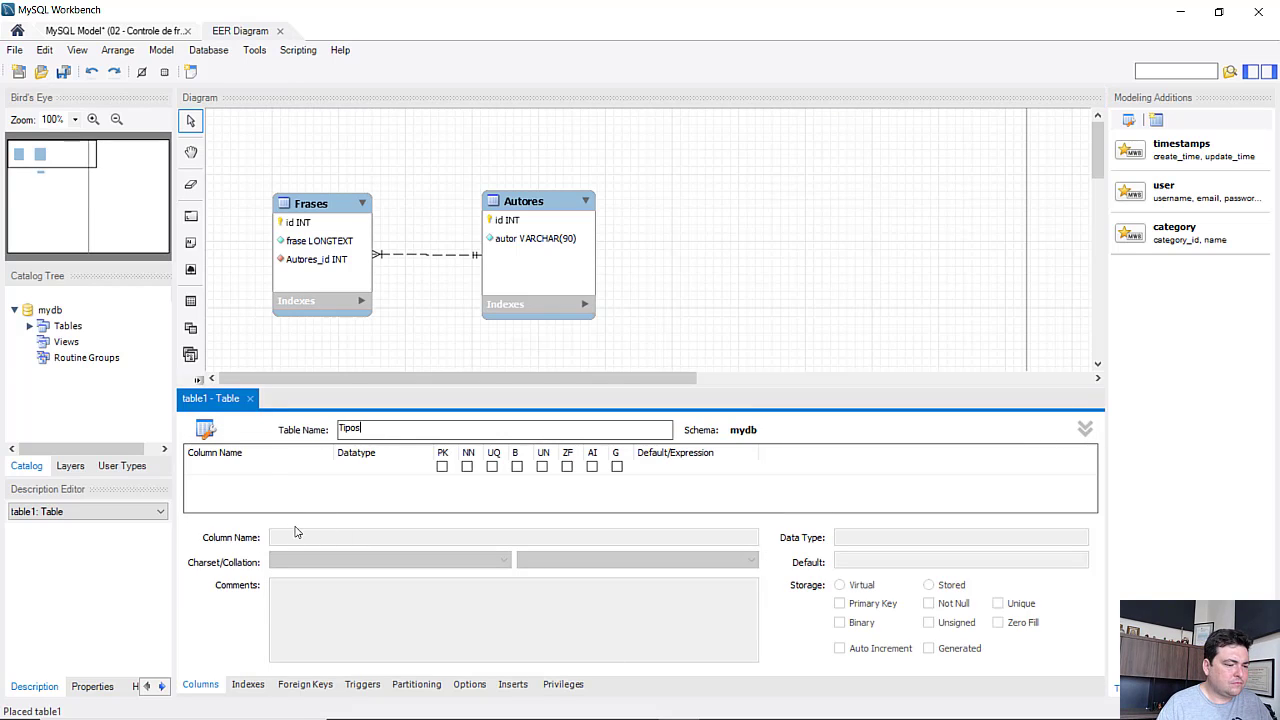
Step: Add an INT column named id to Tipos as the not-null primary key with auto increment
click(260, 480)
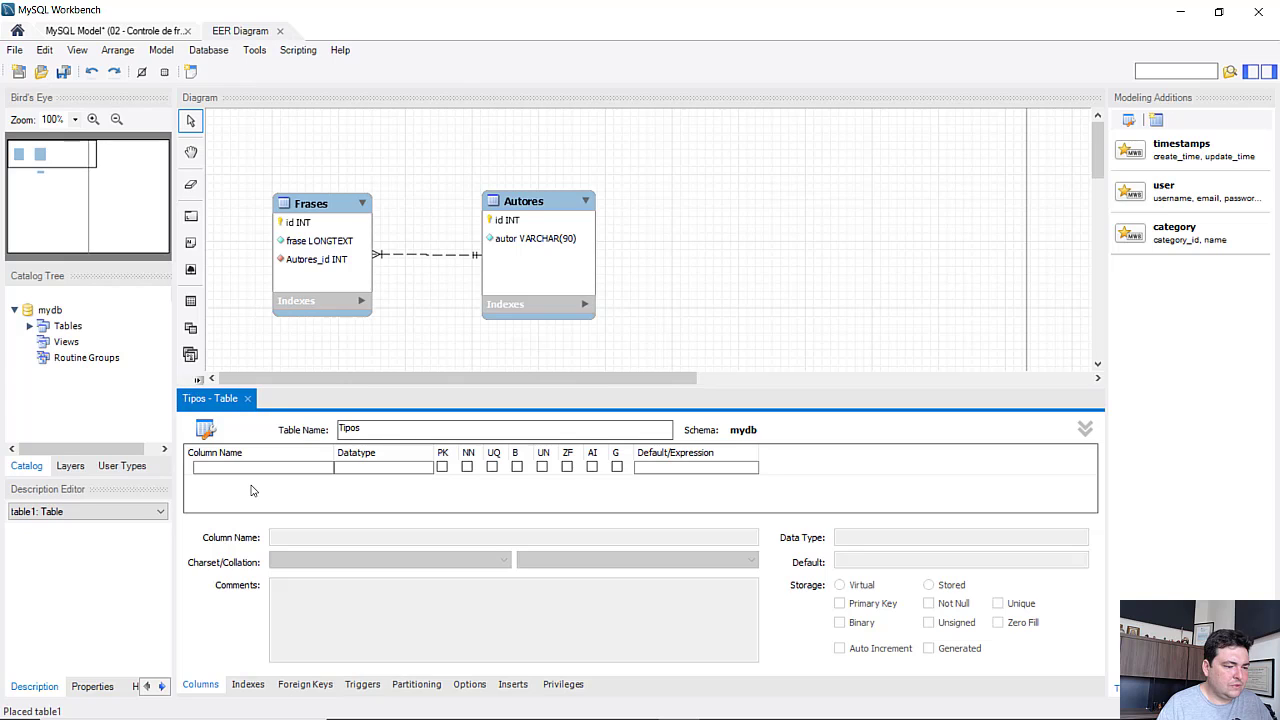
double_click(218, 470)
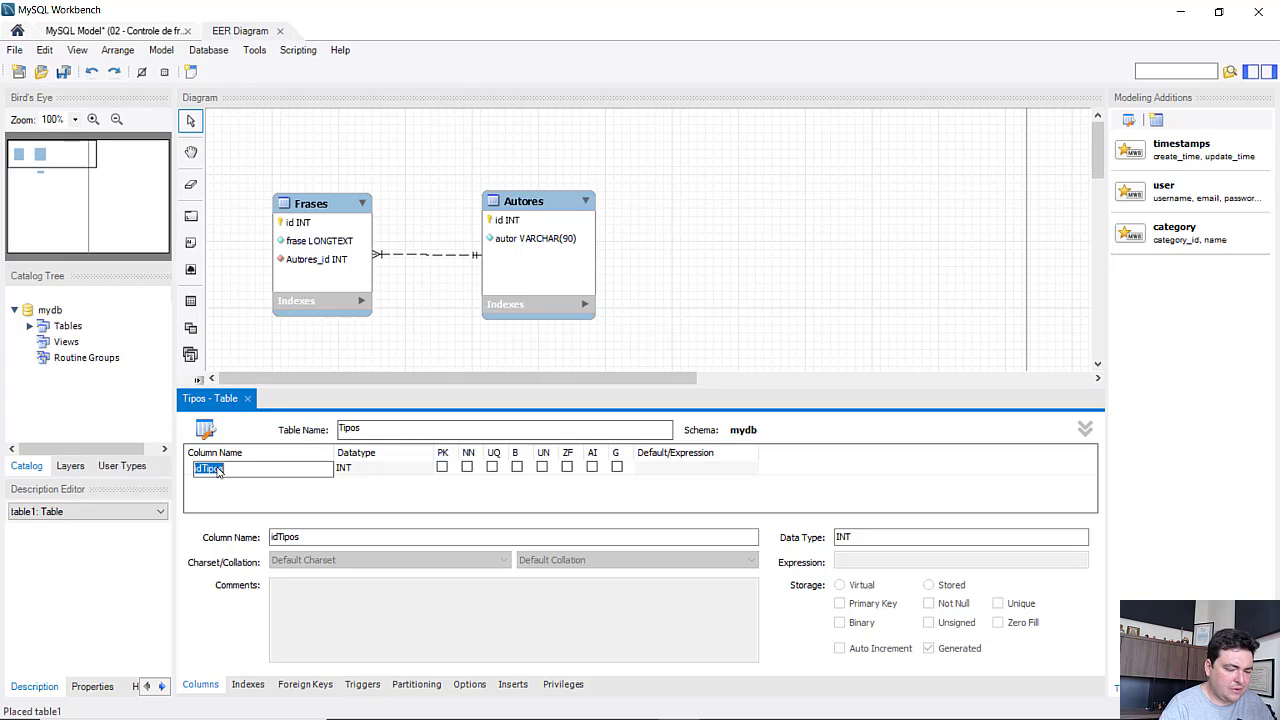
text(id)
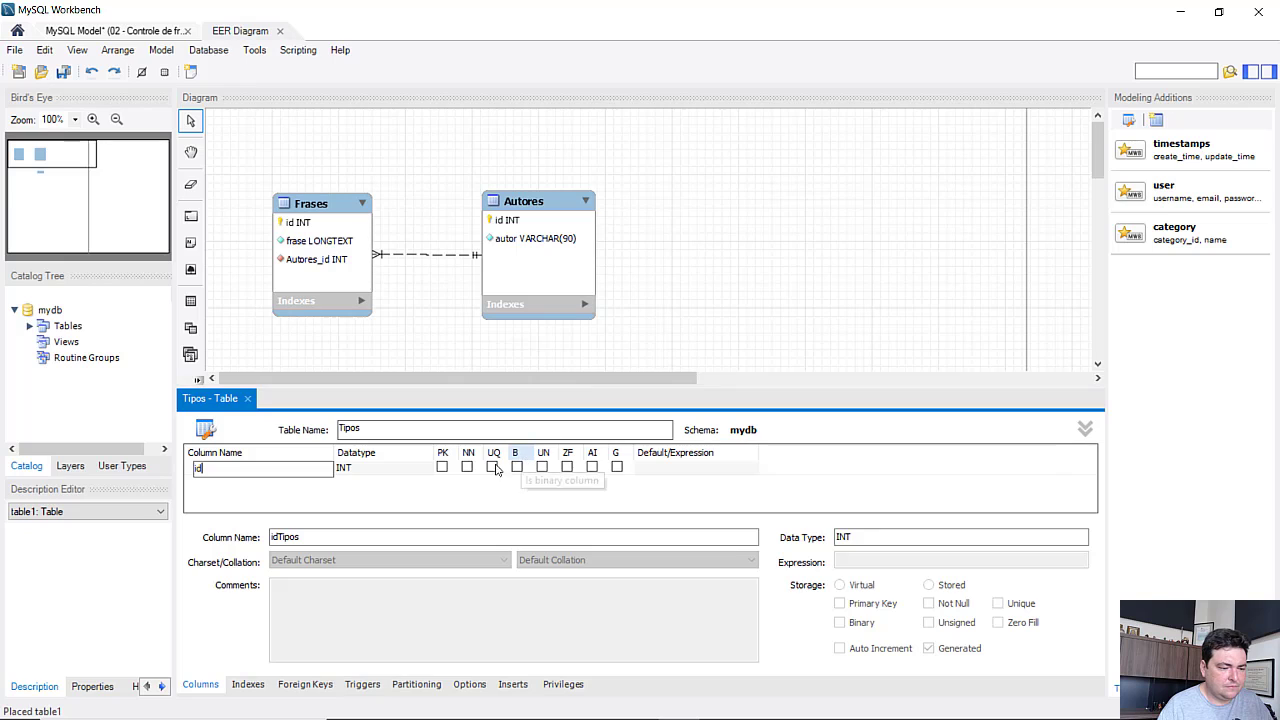
click(252, 490)
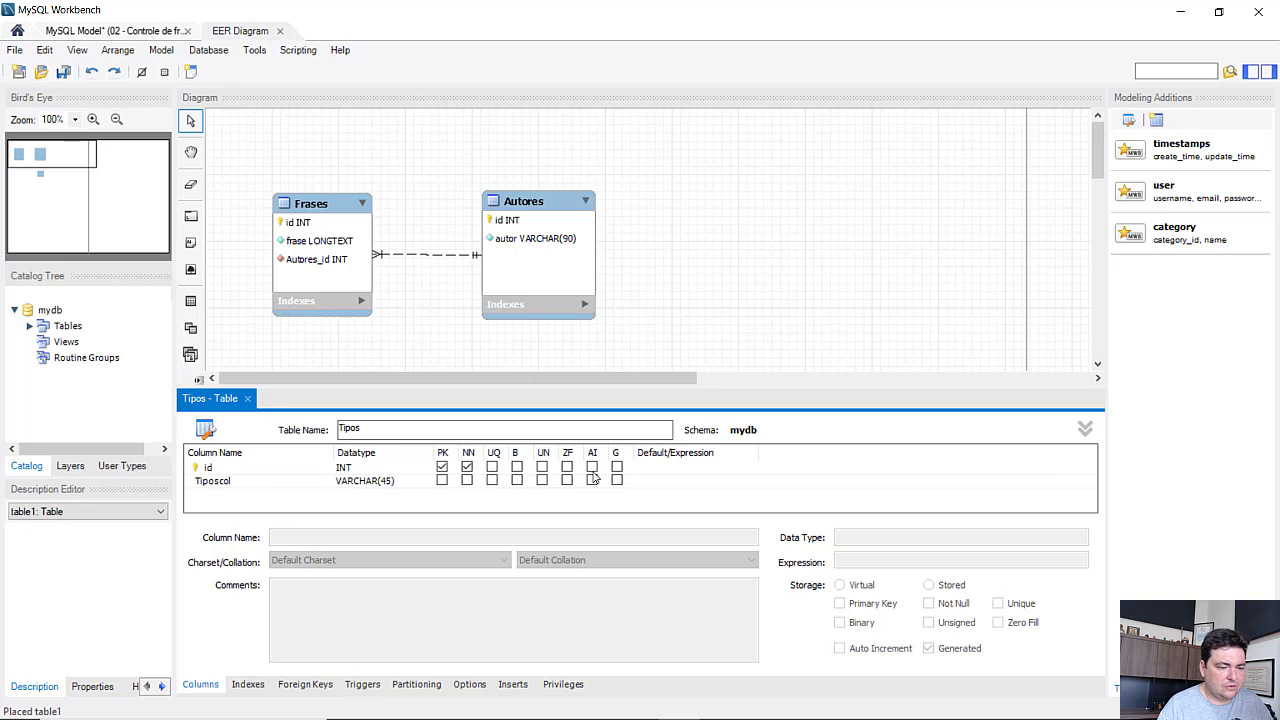
click(592, 468)
Step: Add a second column named tipo to the Tipos table with datatype LONGTEXT and make it not null
double_click(238, 483)
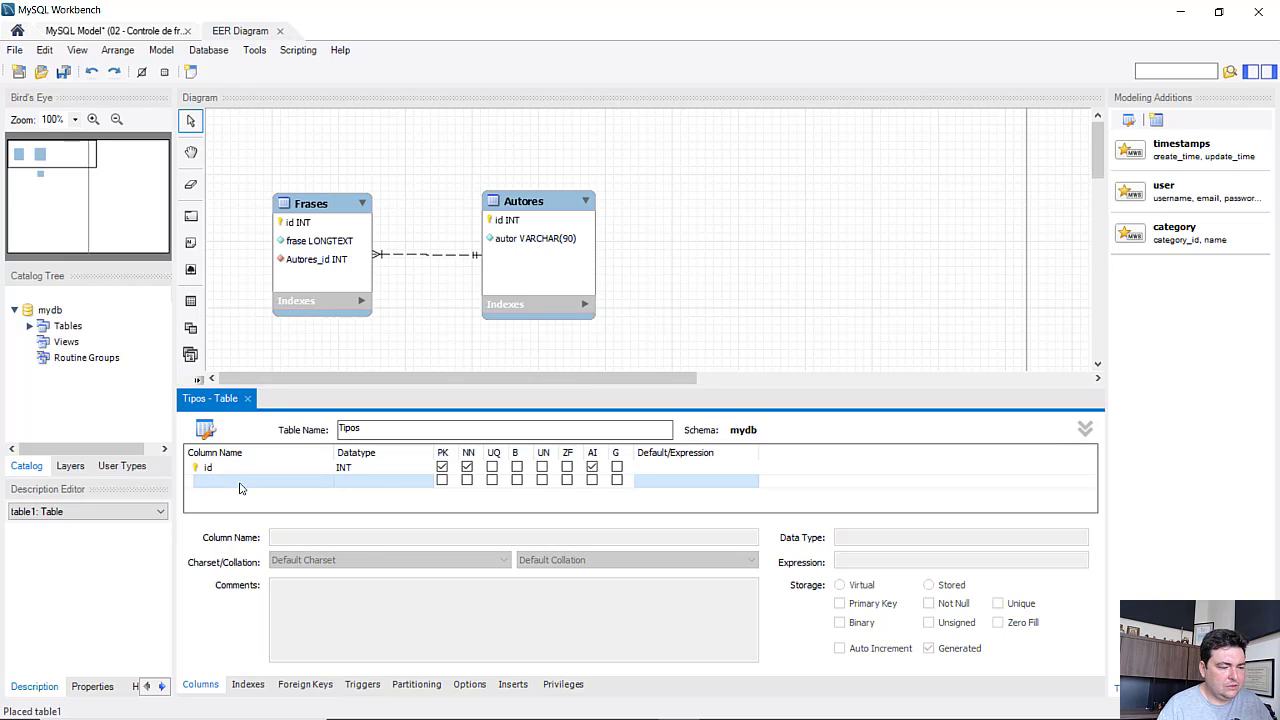
text(tipo)
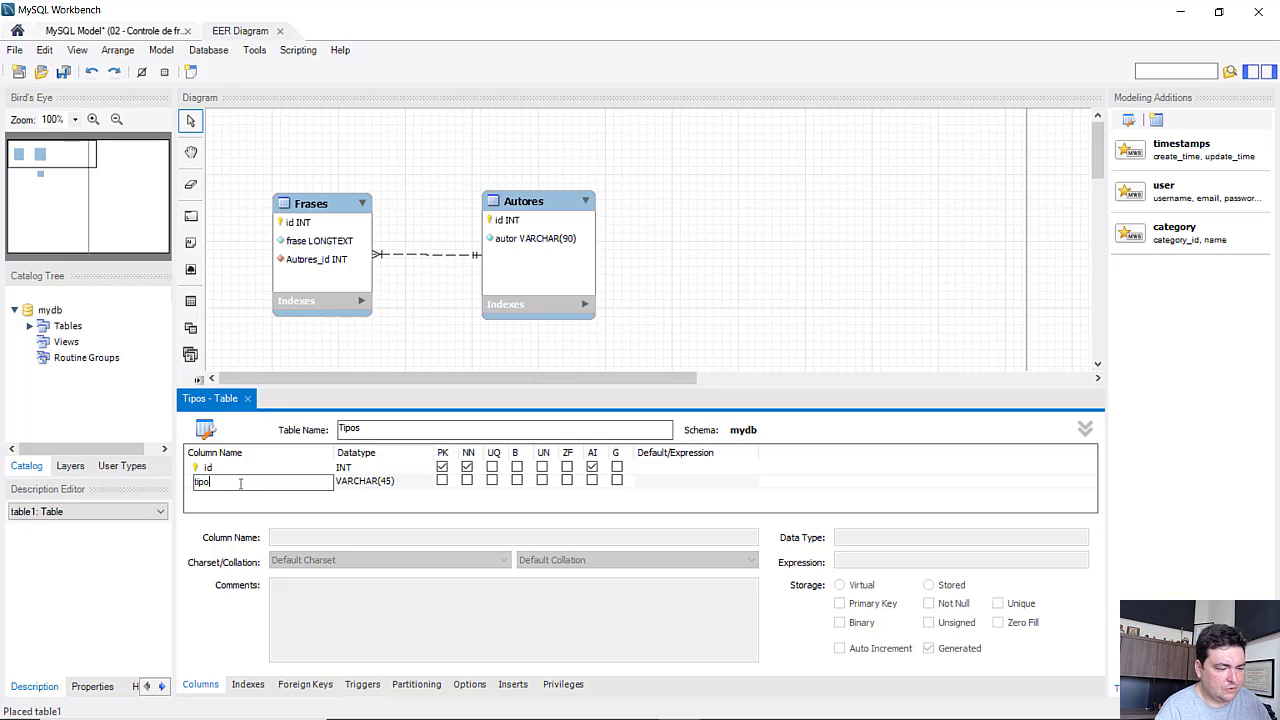
click(378, 484)
click(382, 484)
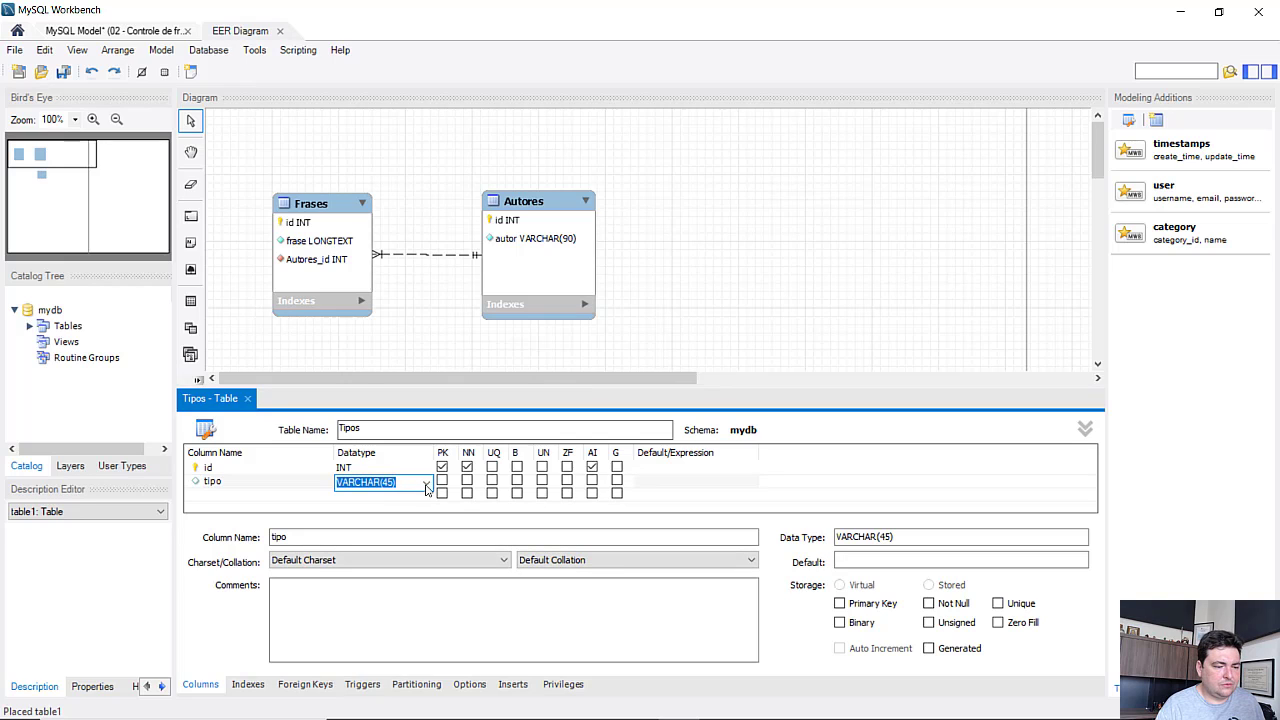
click(428, 484)
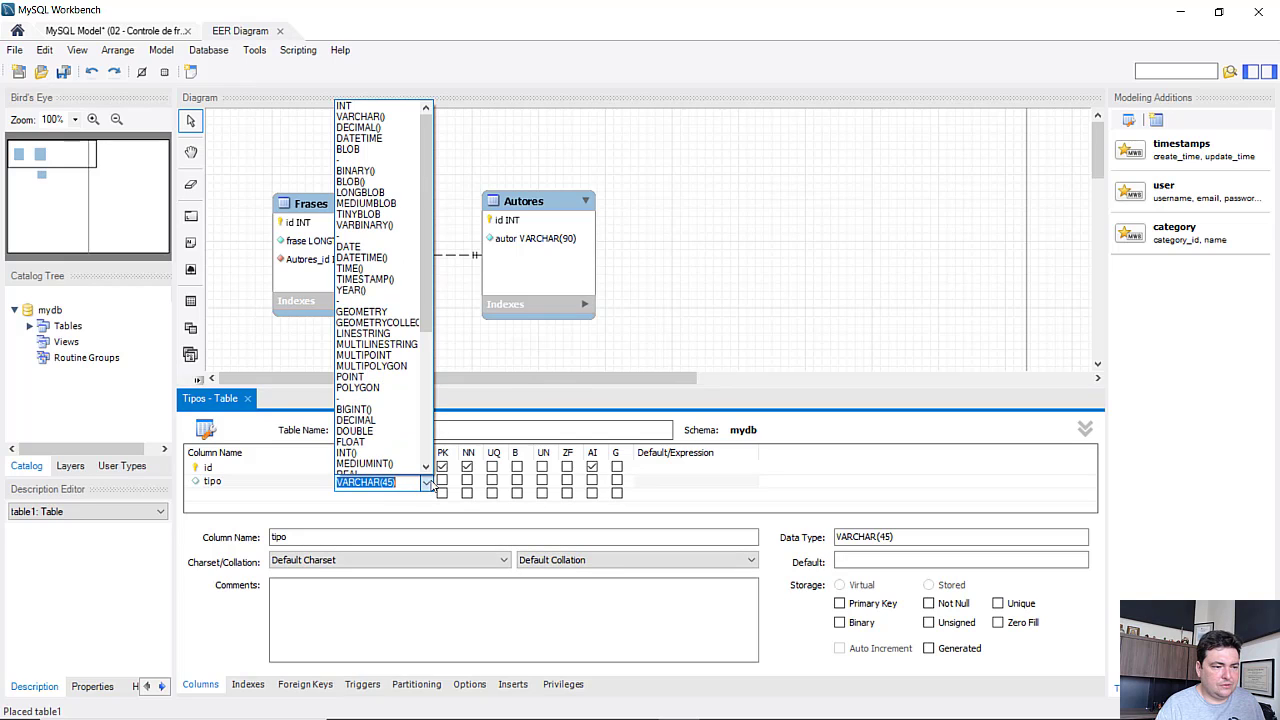
scroll(398, 440, down, 2)
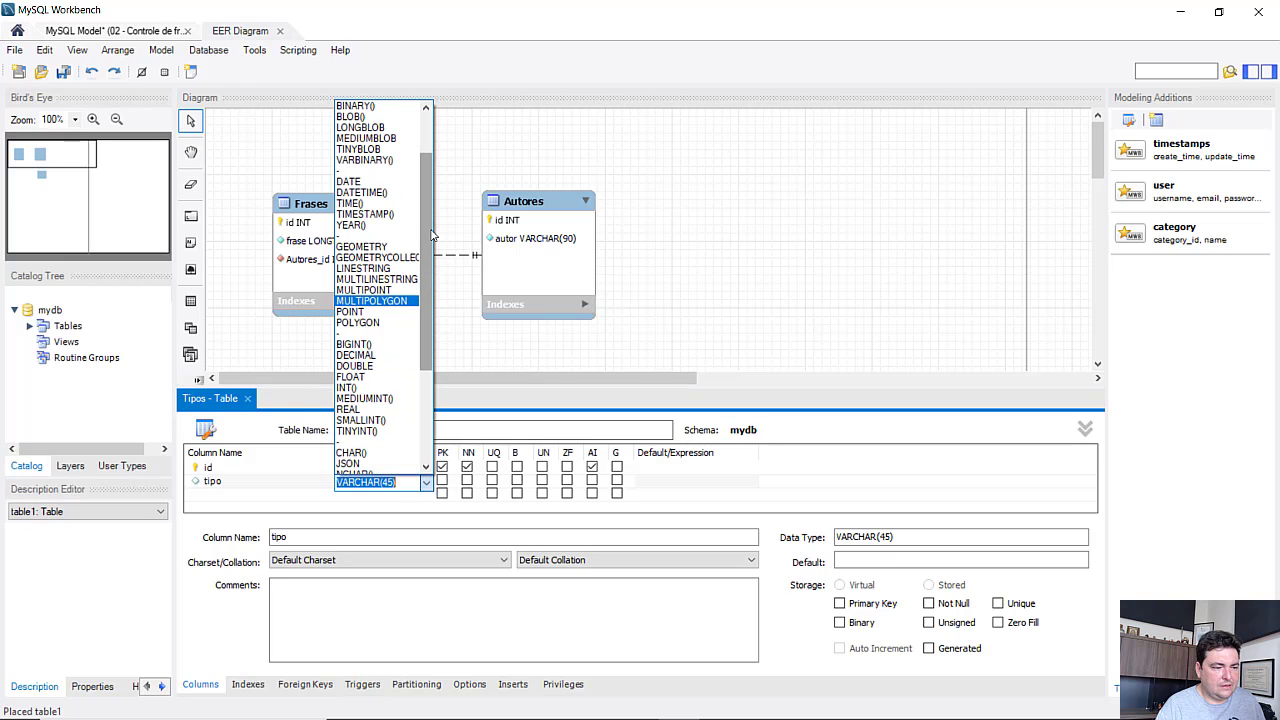
drag(432, 235, 427, 338)
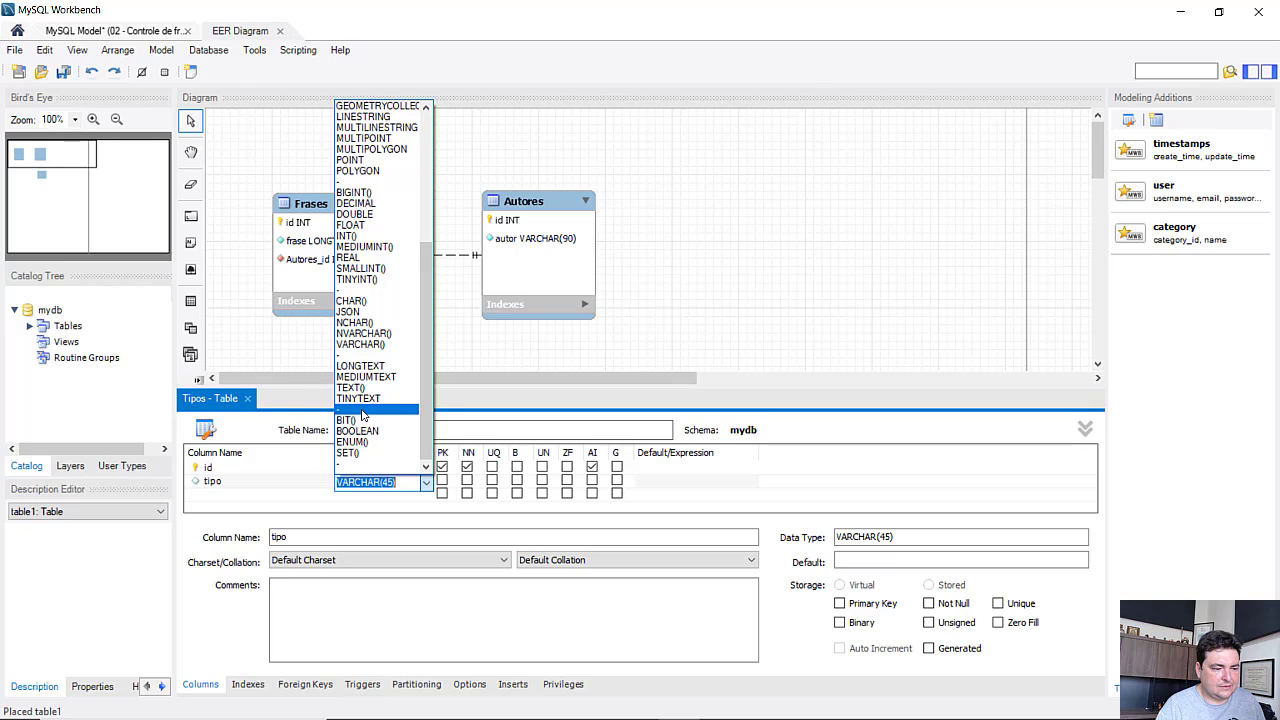
click(362, 367)
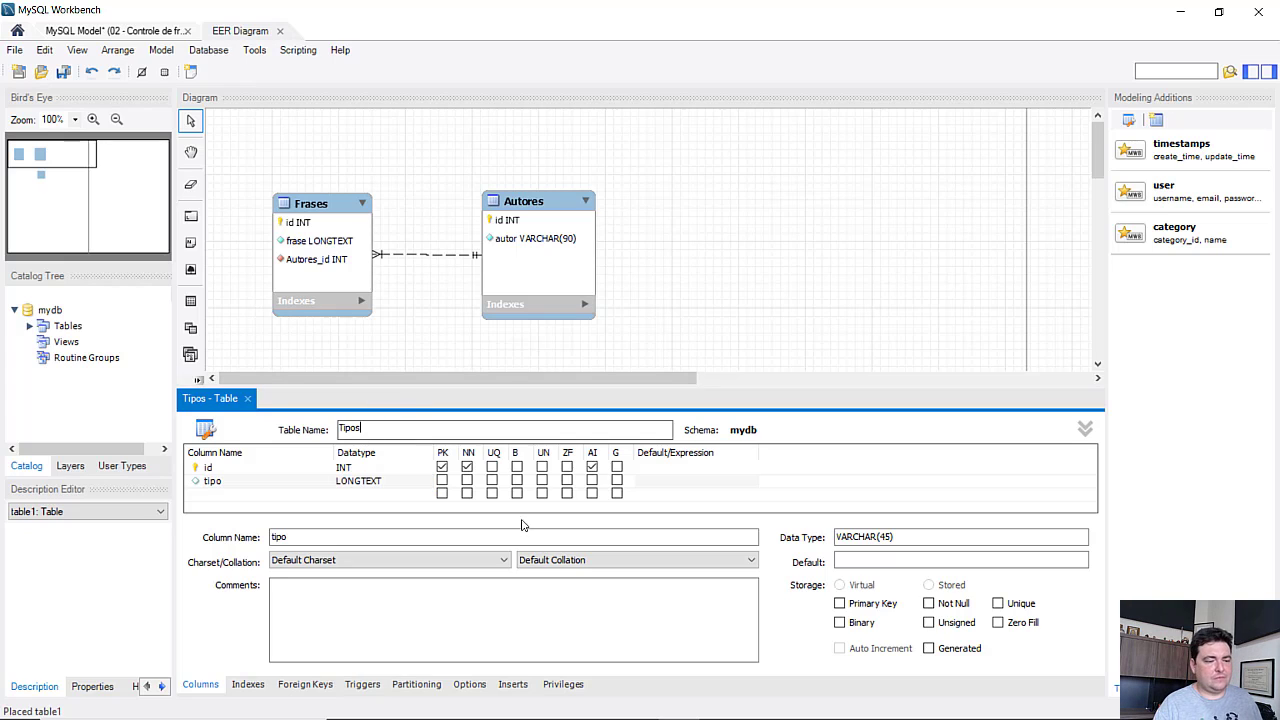
click(467, 481)
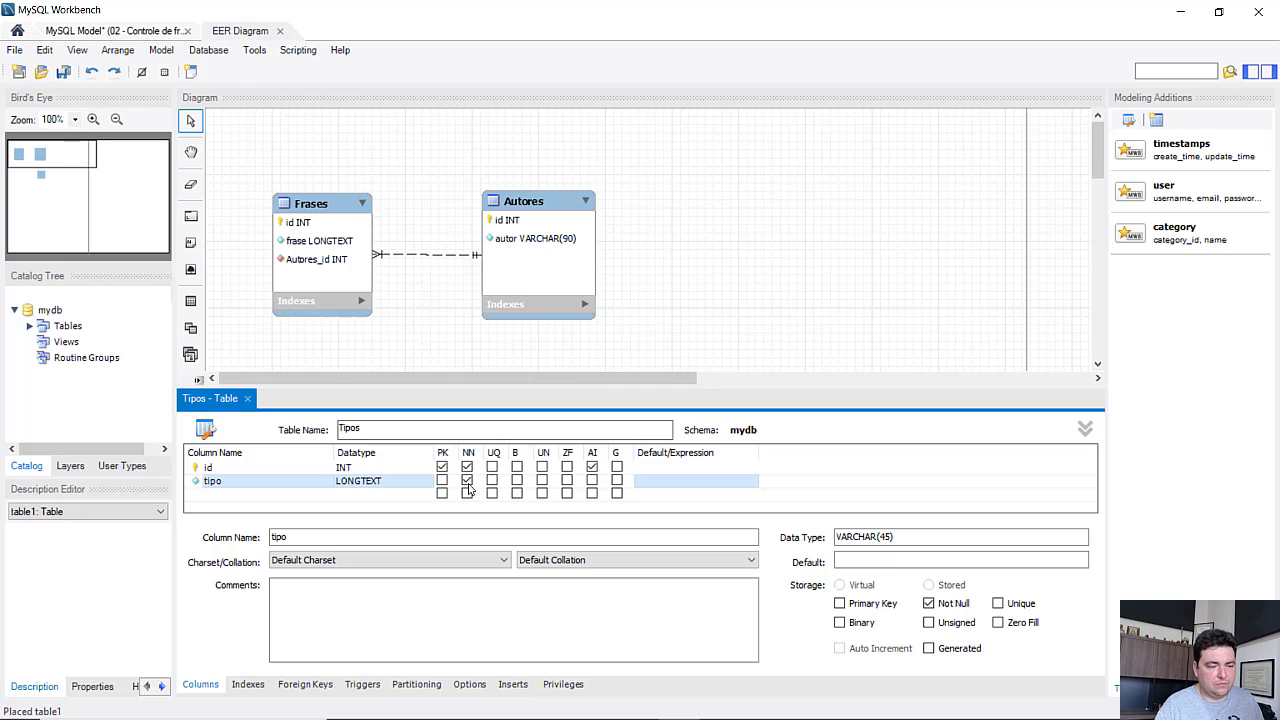
Step: Close the Tipos table editor and move the table up closer beneath Autores
click(247, 399)
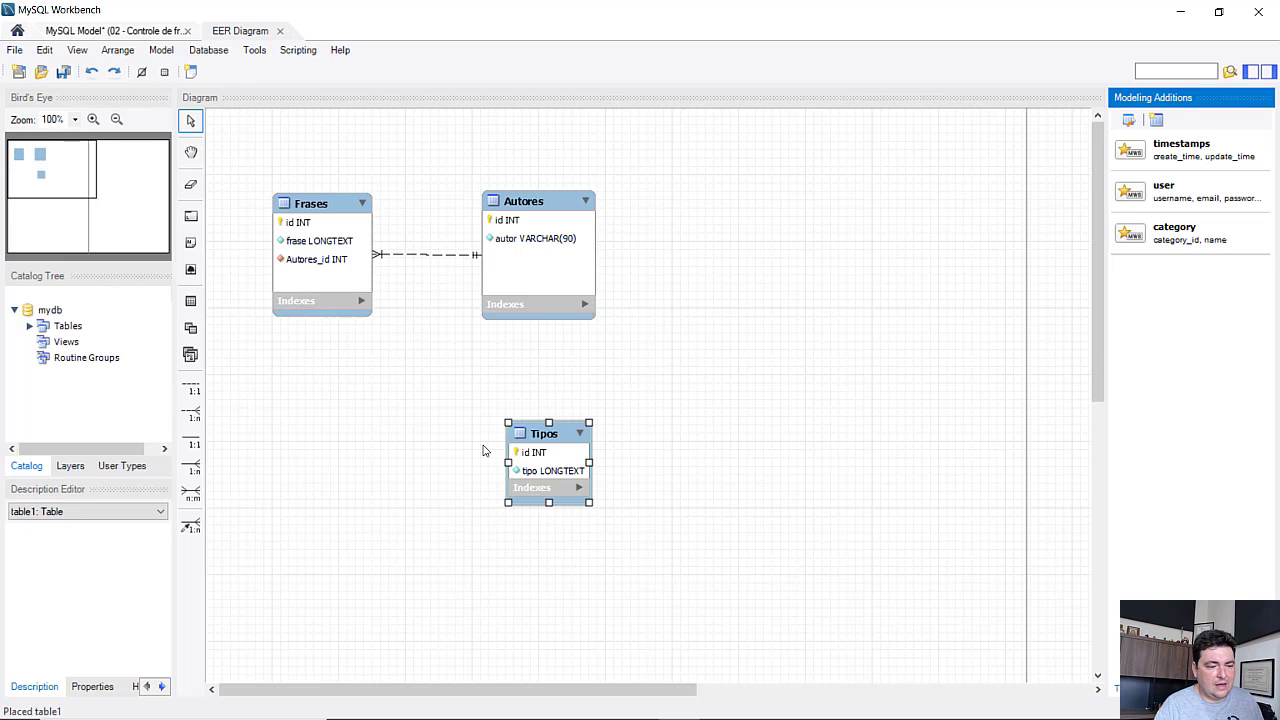
drag(544, 434, 530, 383)
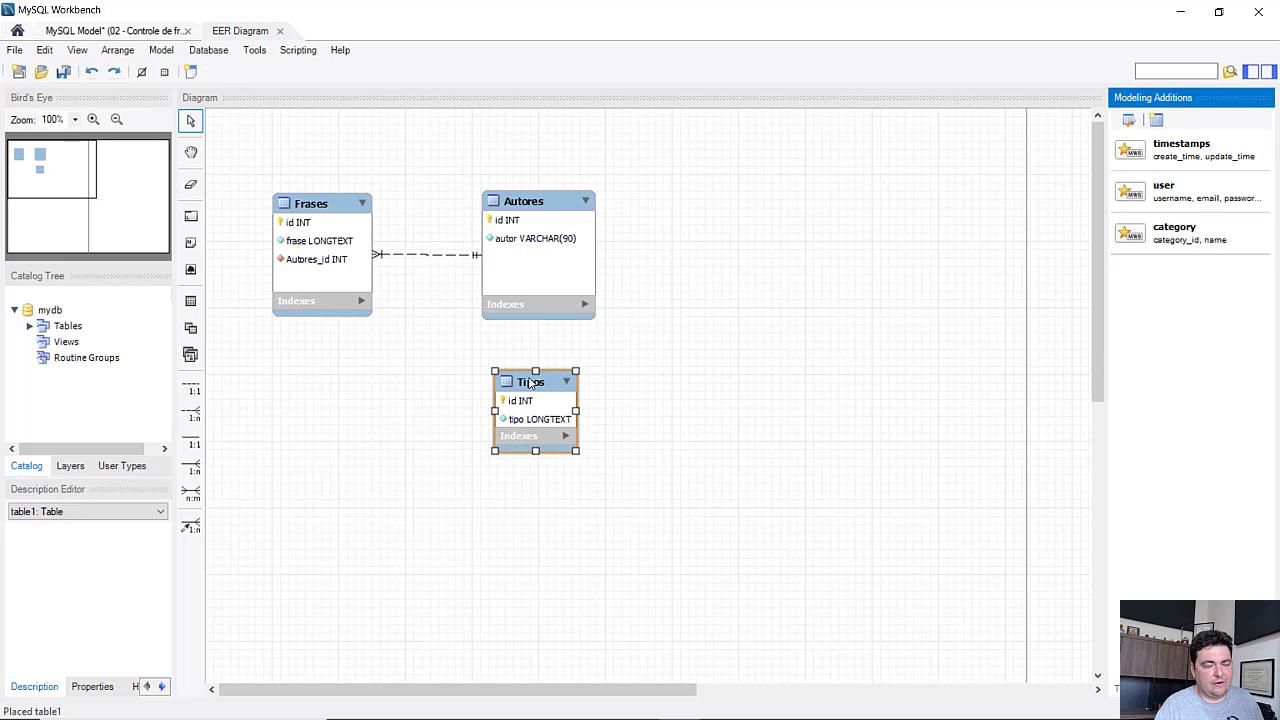
click(640, 400)
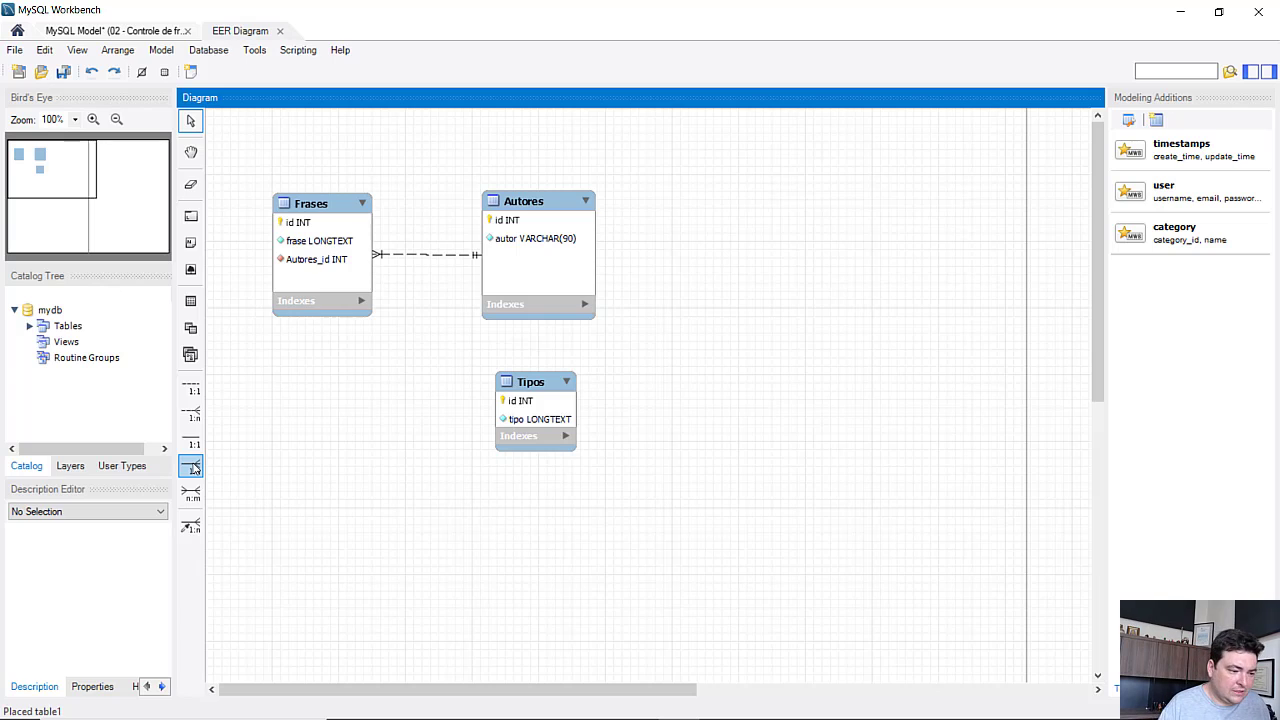
Step: Create a 1:n non-identifying relationship with Frases receiving the foreign key and Tipos as referenced table, and shift Tipos slightly closer to Autores
click(191, 414)
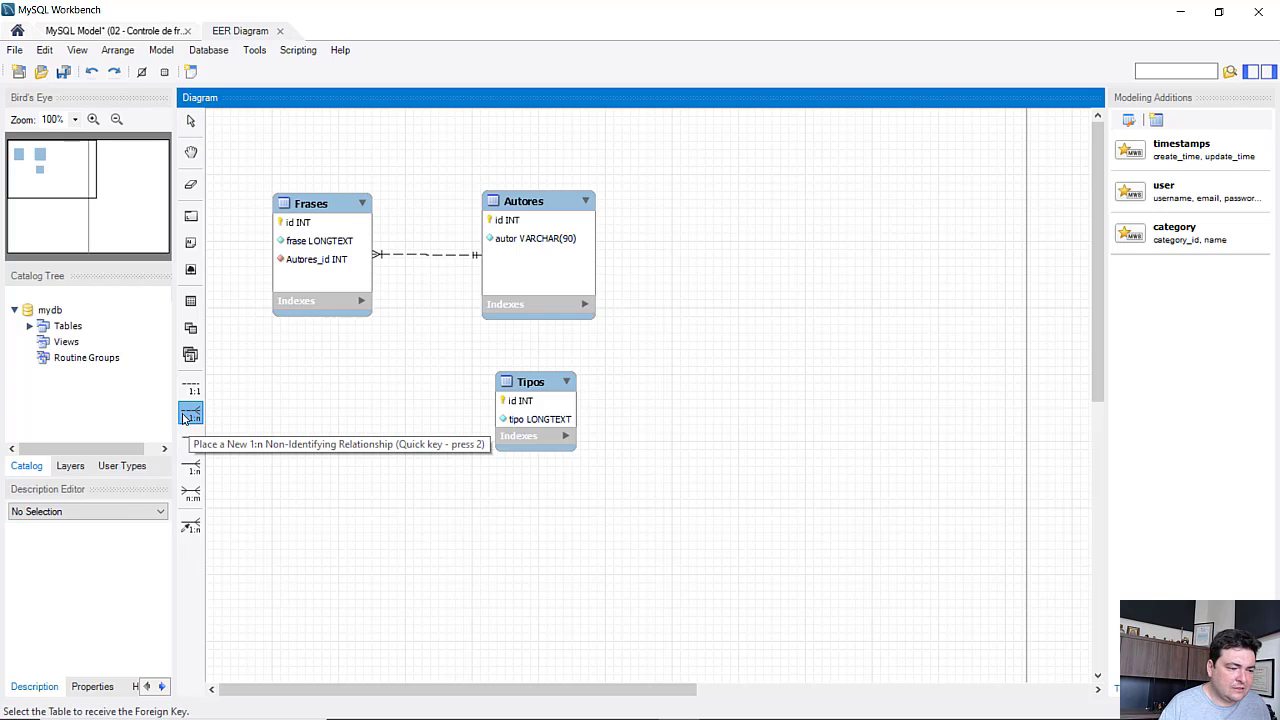
click(313, 206)
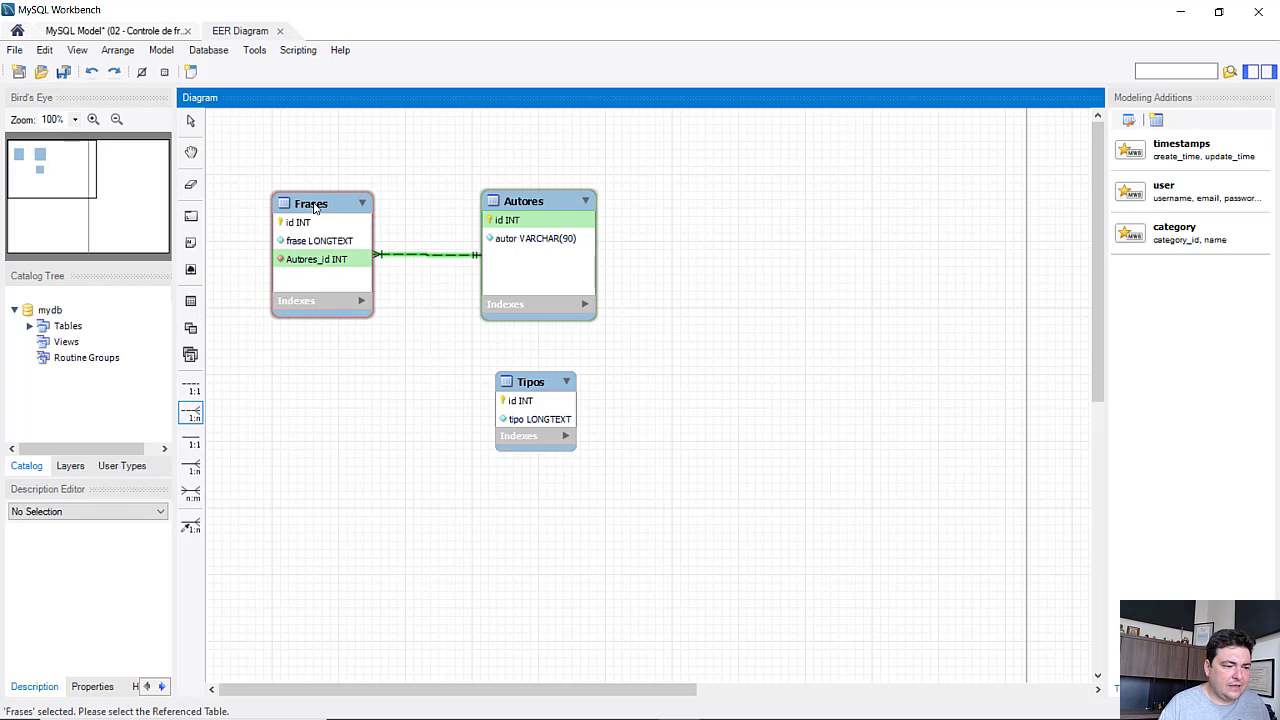
click(538, 386)
drag(538, 385, 528, 362)
click(649, 476)
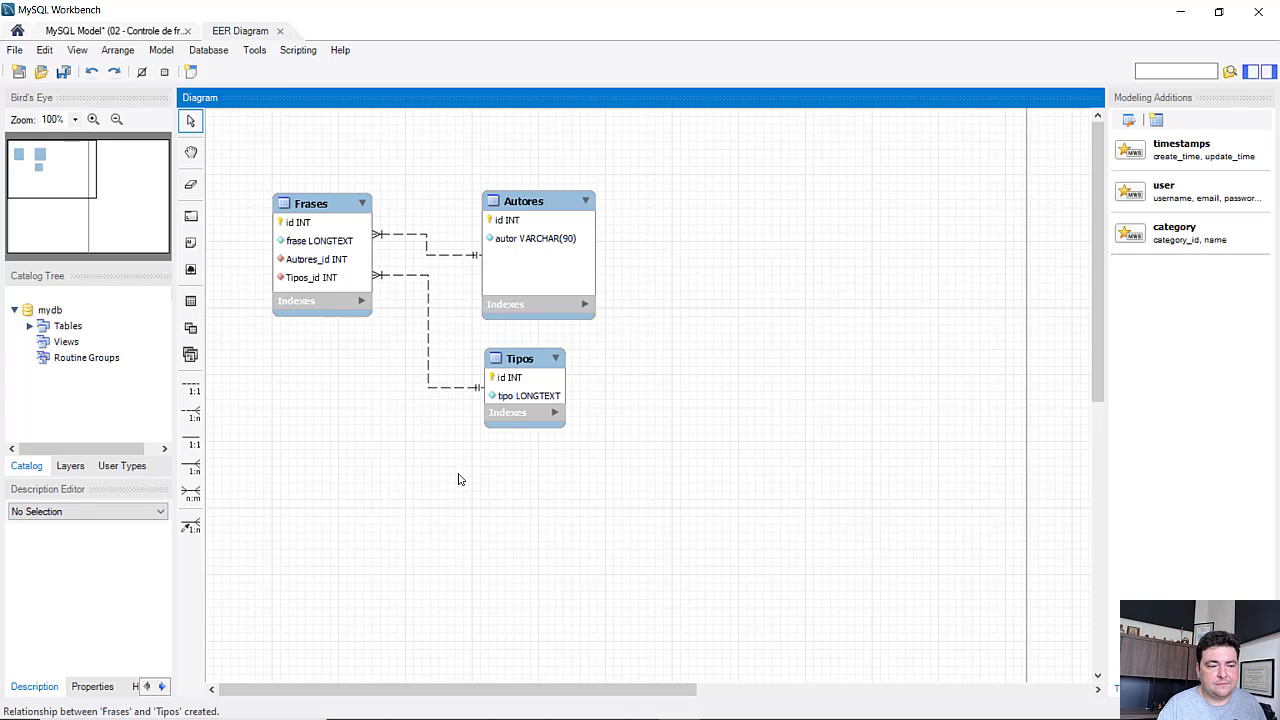
Step: Rename the Tipos table as Categorias in its table editor
click(532, 370)
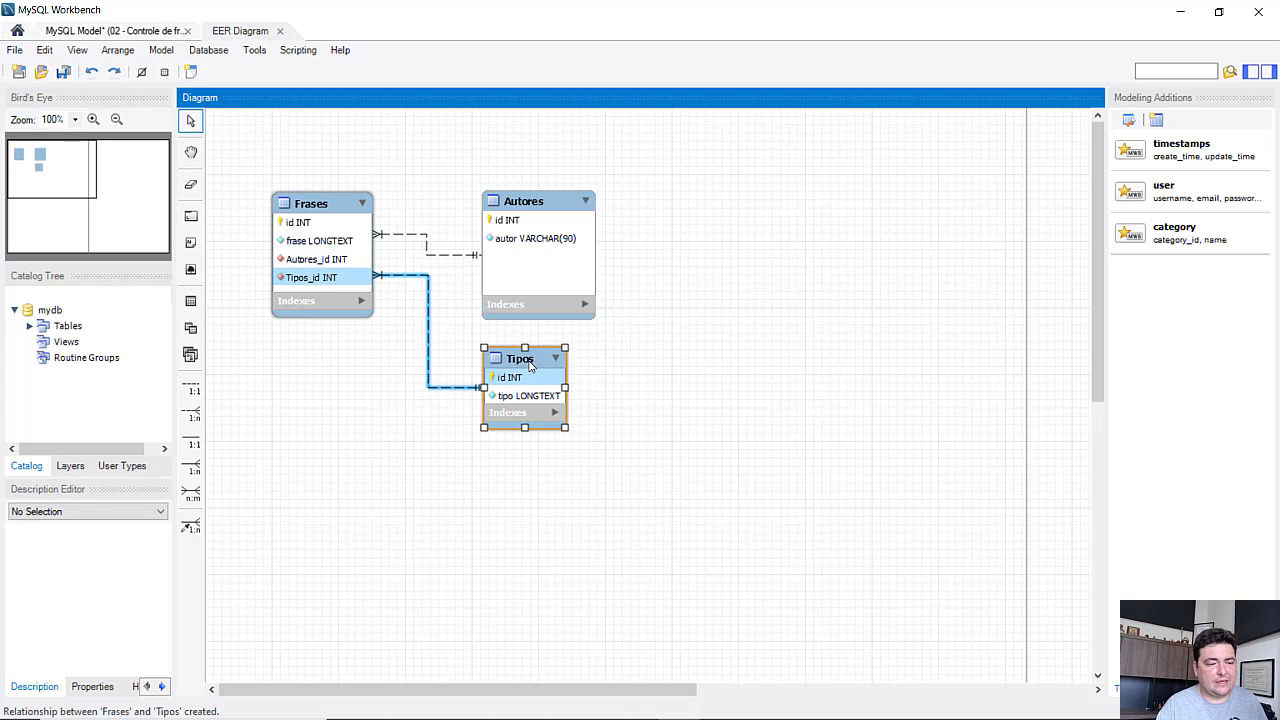
double_click(531, 366)
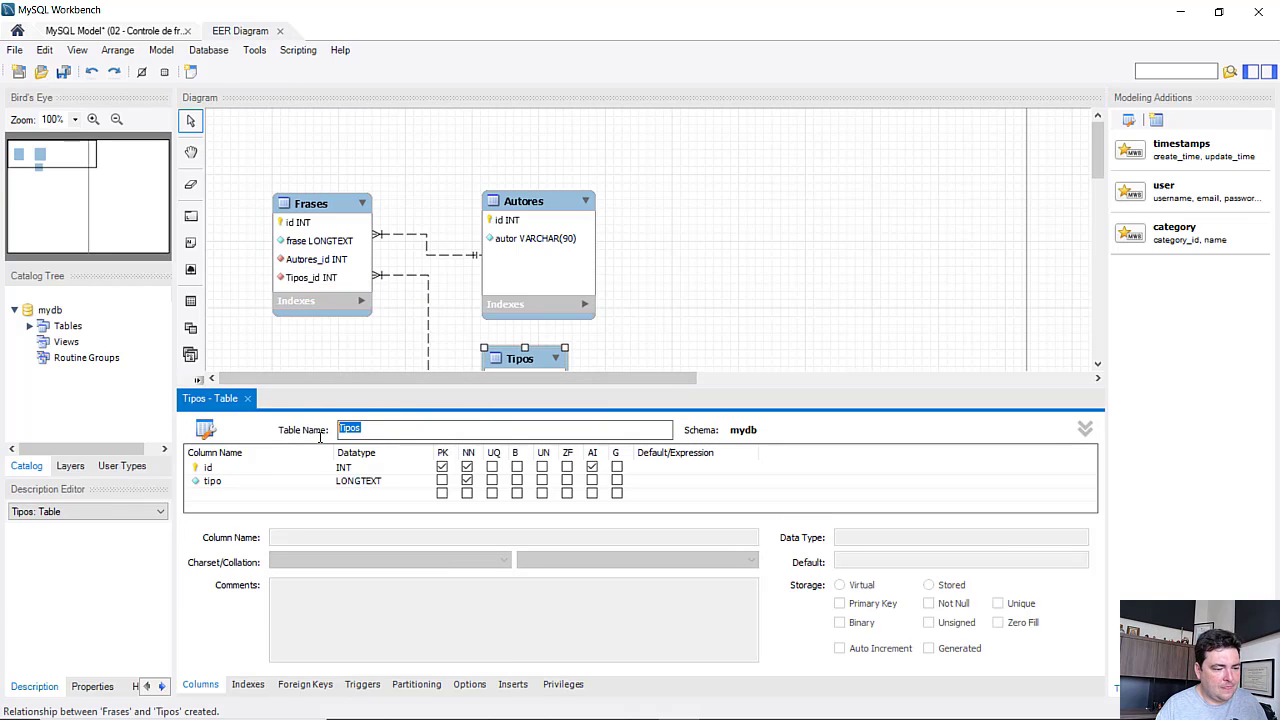
text(Ctegorias)
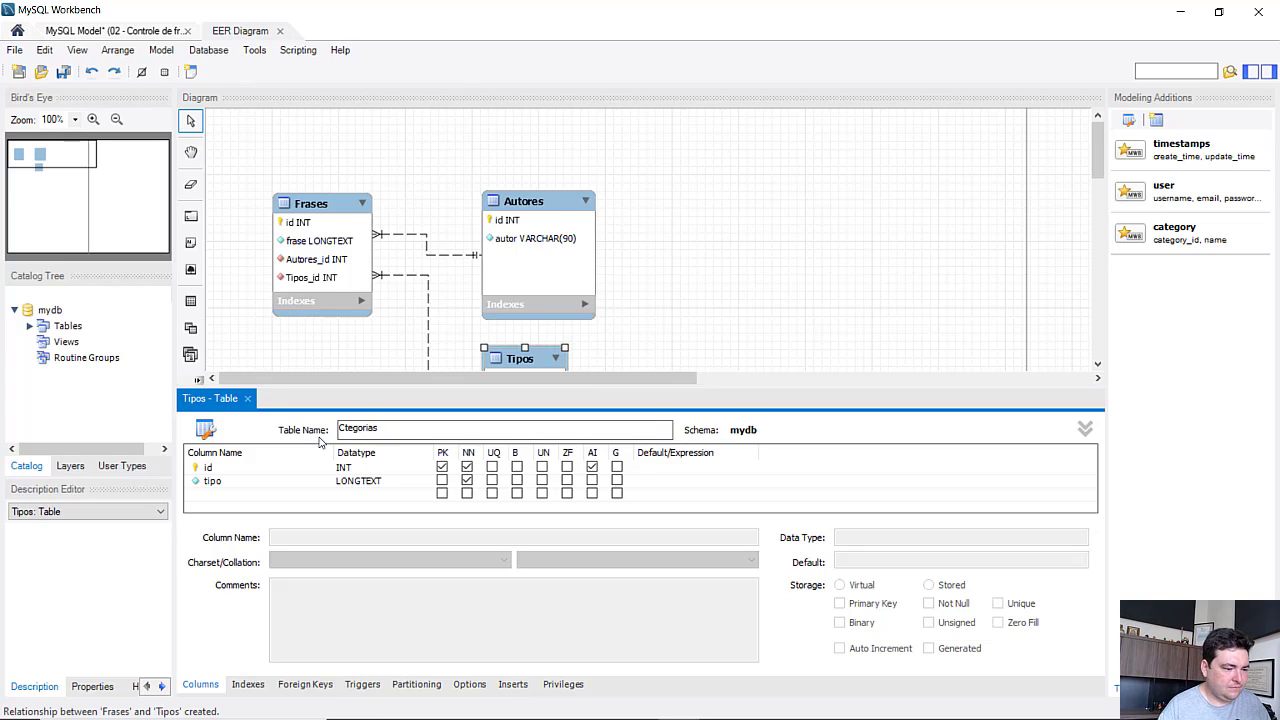
text(a)
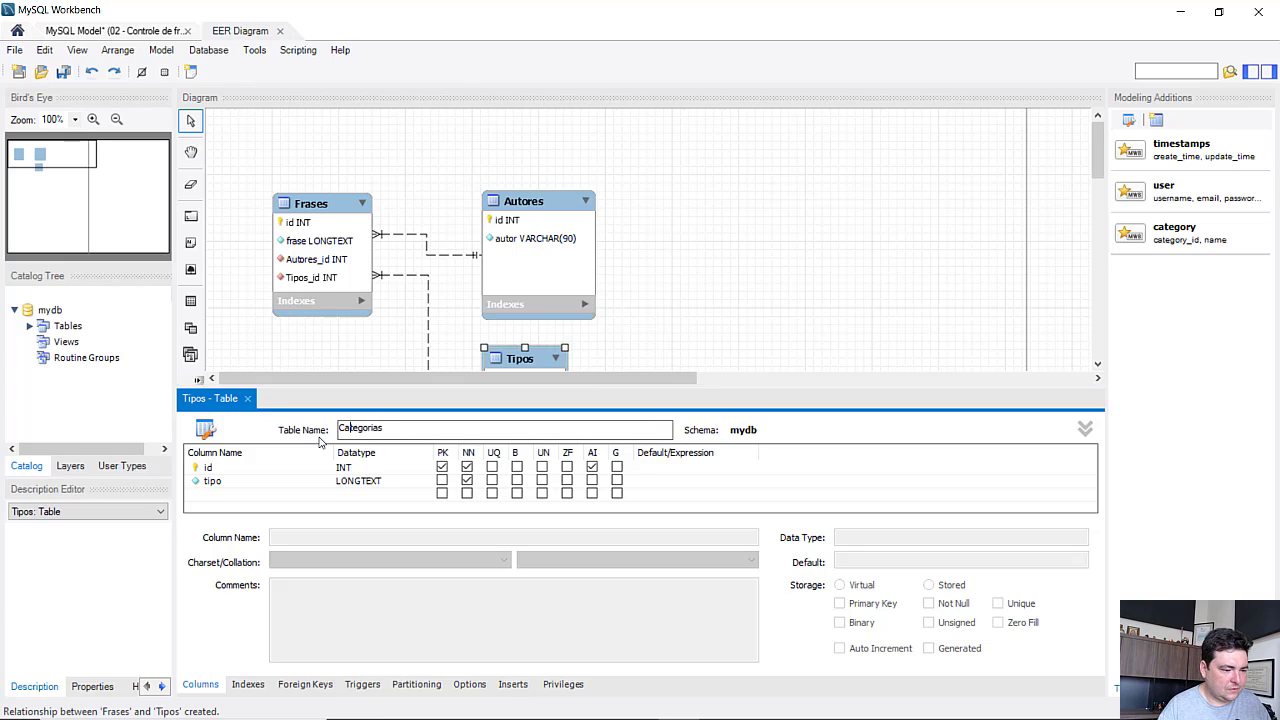
Step: Rename the tipo column of the Categorias table as categoria
click(239, 484)
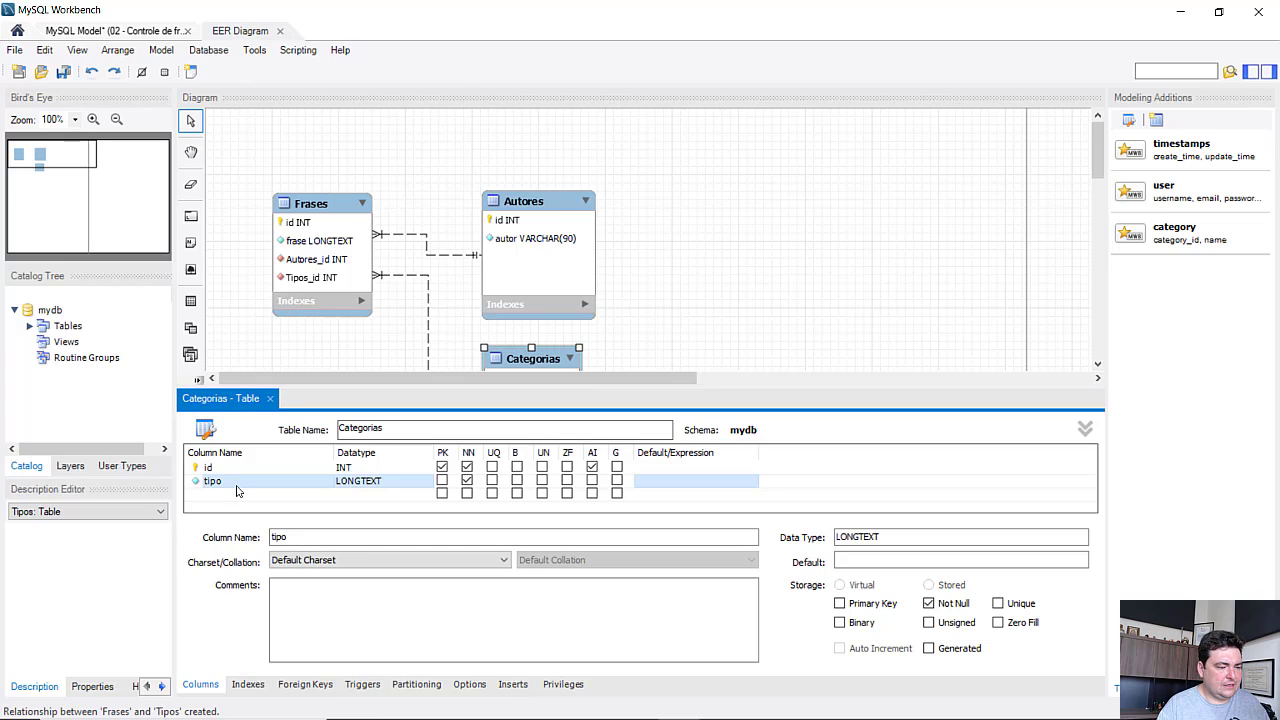
double_click(228, 484)
text(categoria)
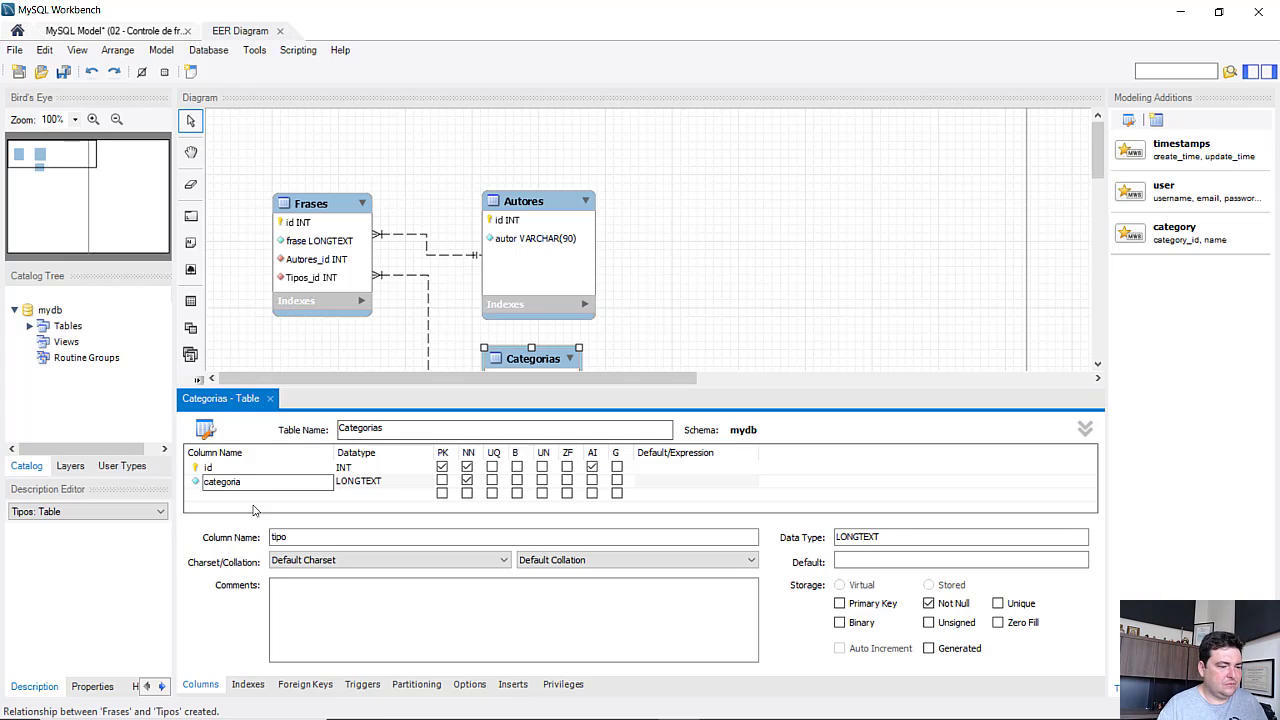
click(254, 503)
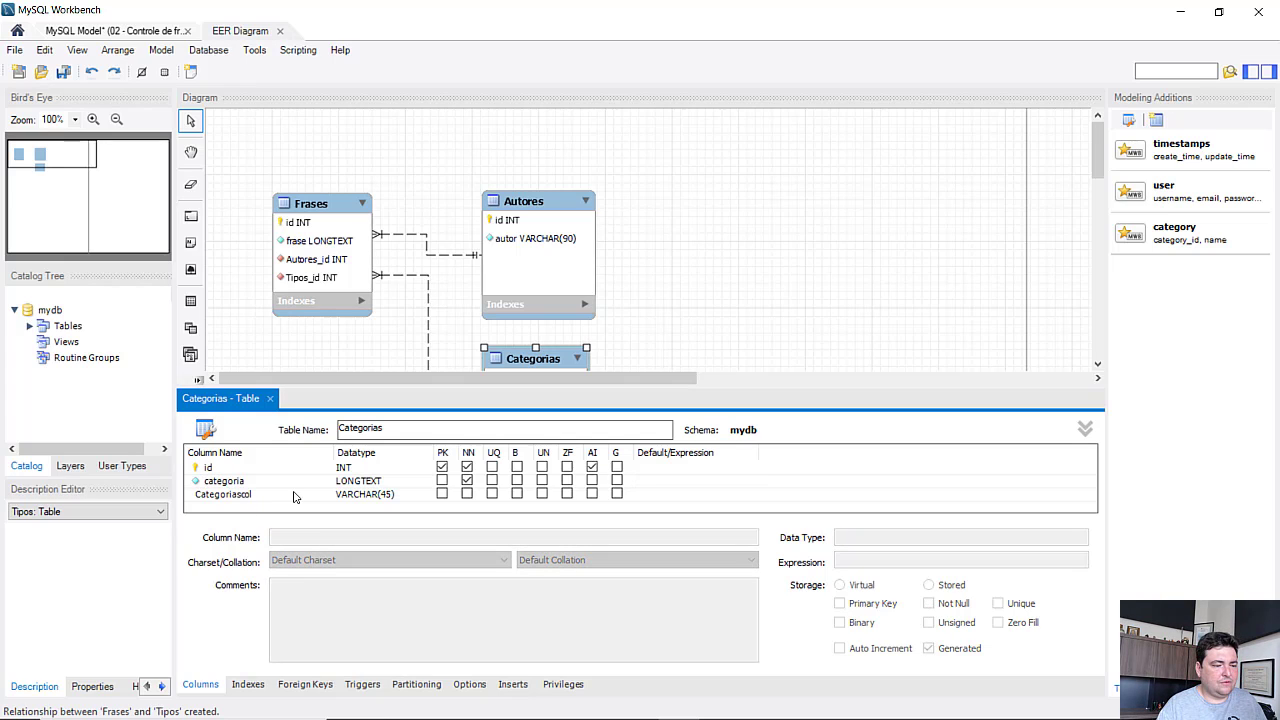
Step: Remove the surplus placeholder column below categoria and close the Categorias table editor
right_click(291, 496)
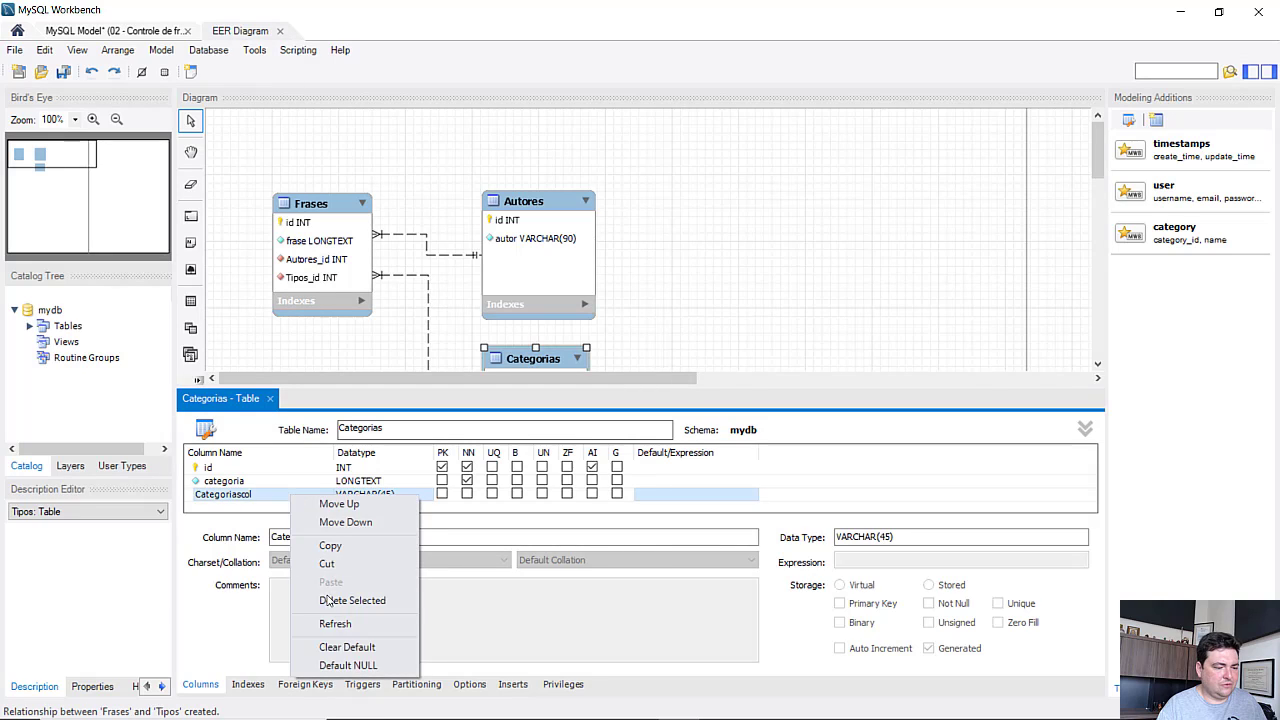
click(330, 606)
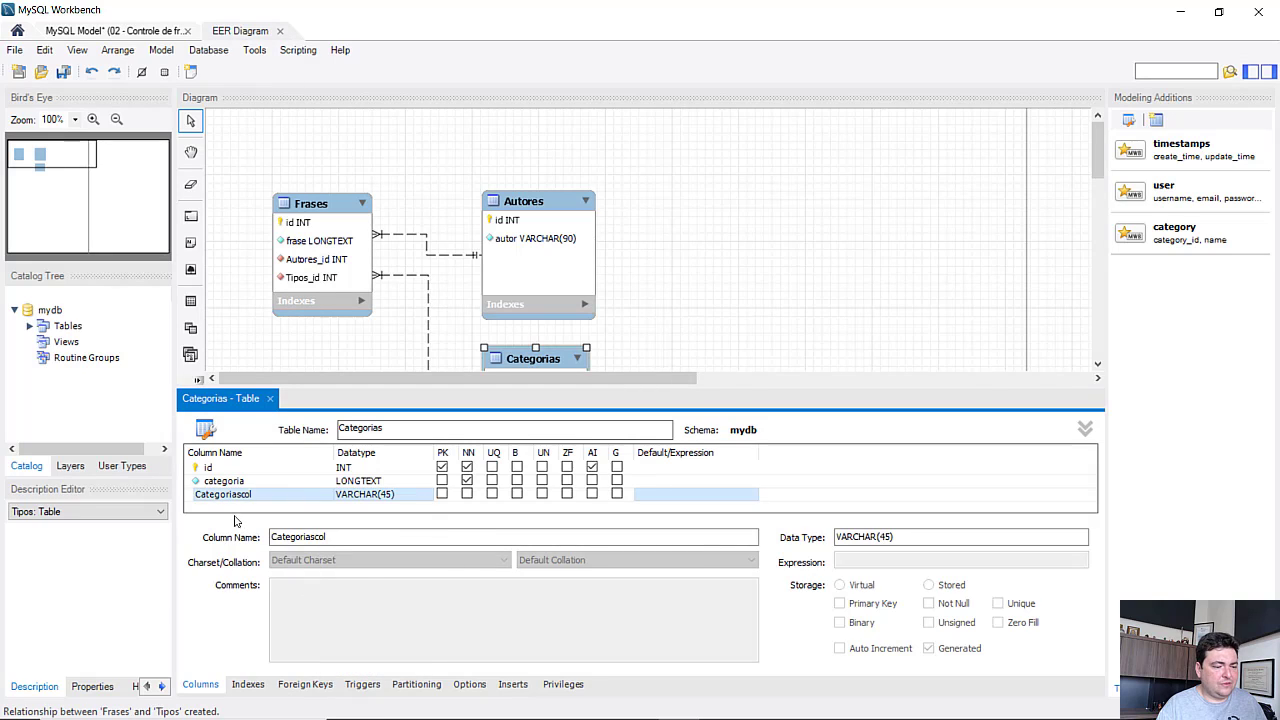
click(239, 483)
click(212, 497)
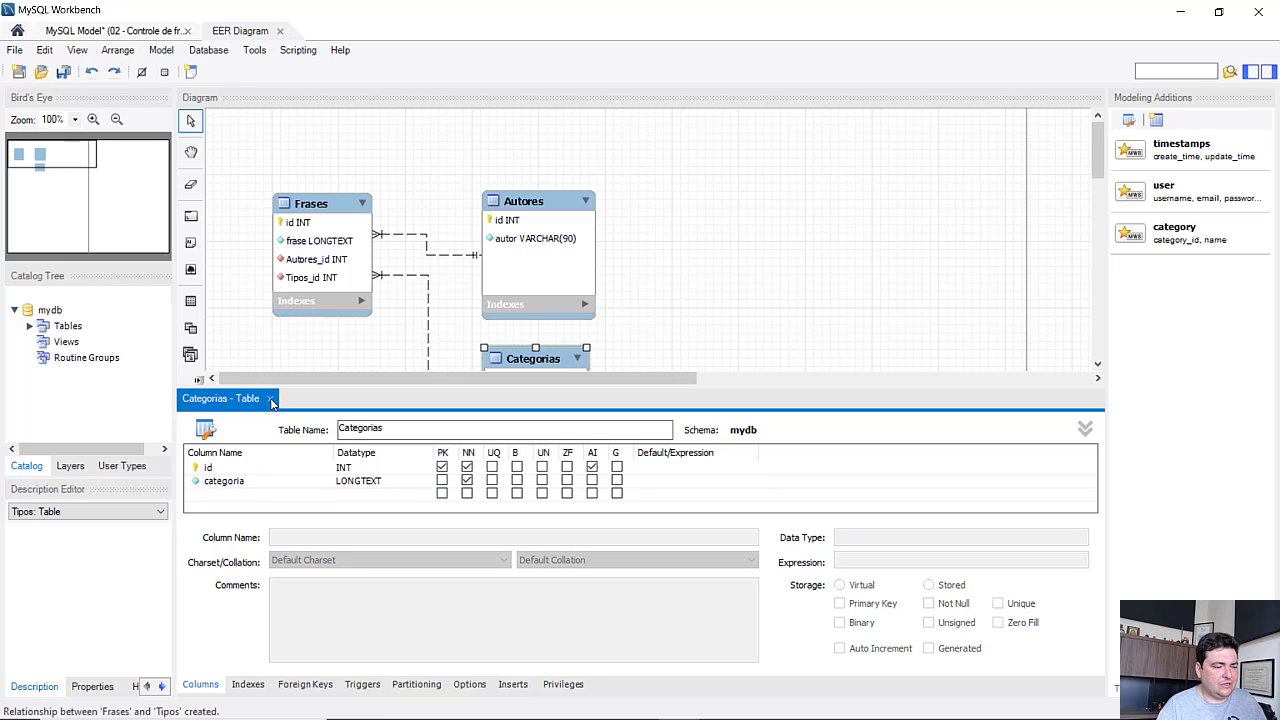
click(271, 399)
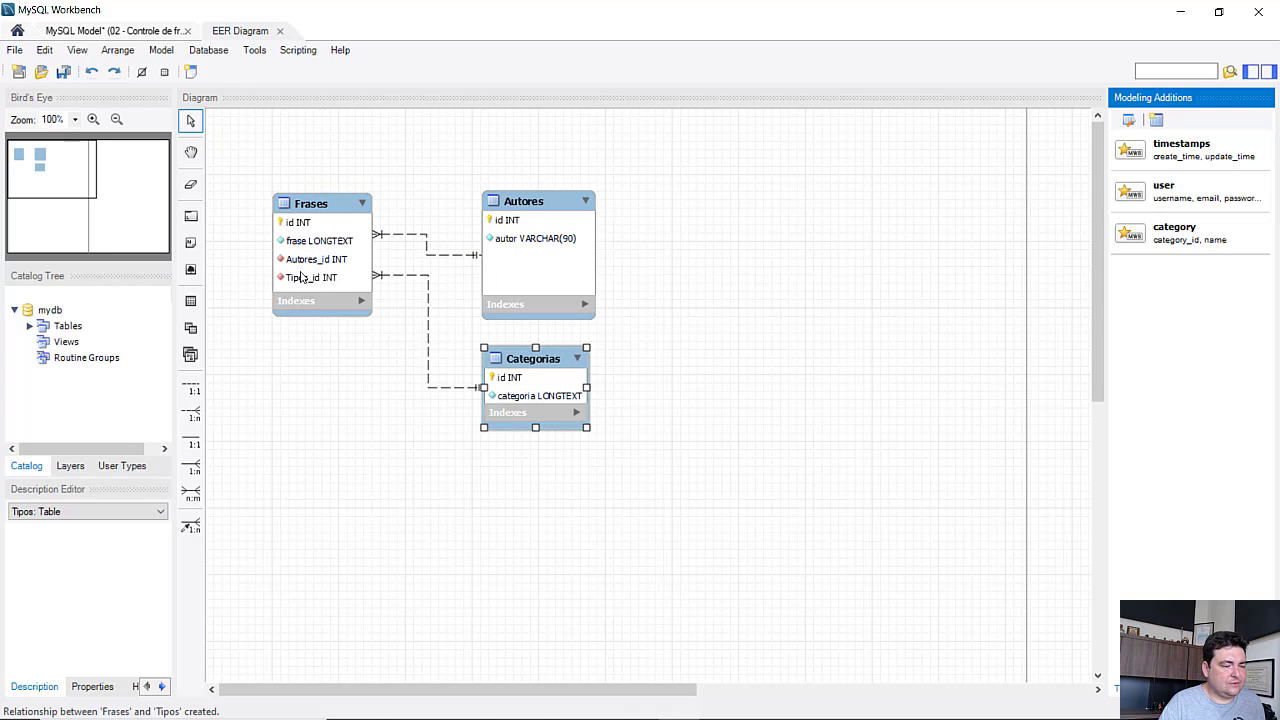
Step: Review the Frases table's columns in its editor, close it, and select the relationship line between Frases and Categorias
double_click(318, 205)
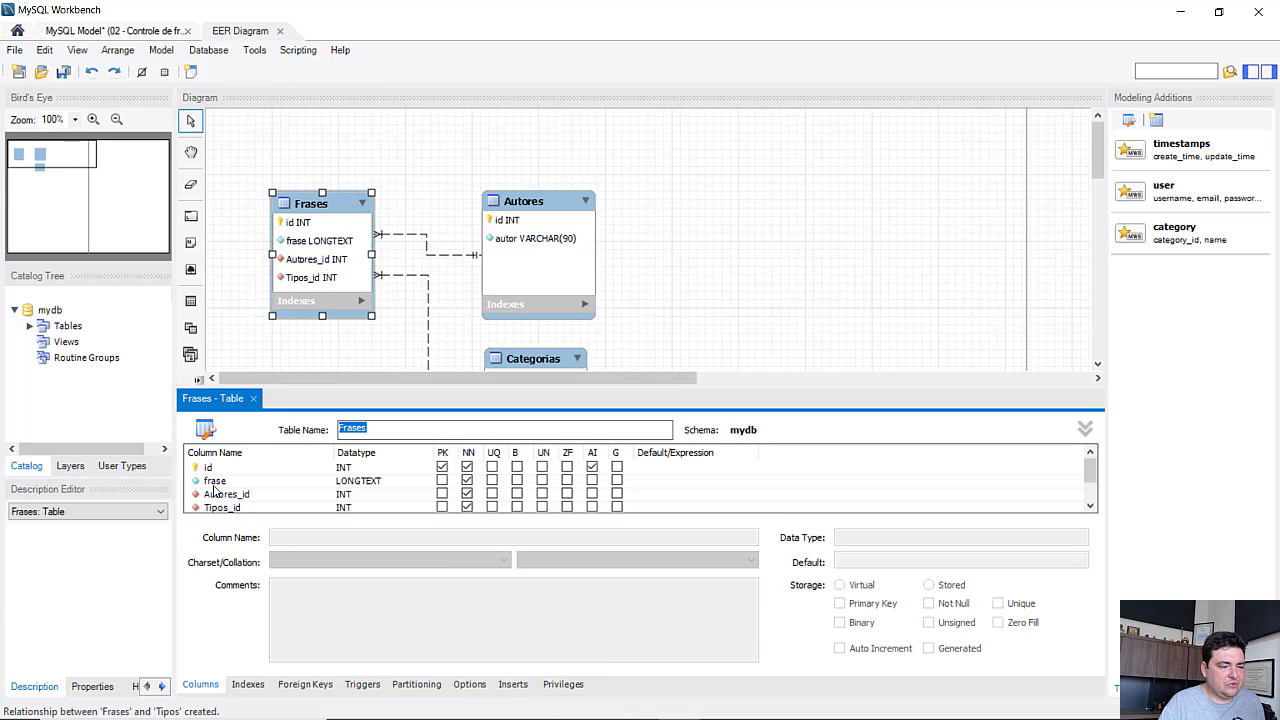
click(253, 398)
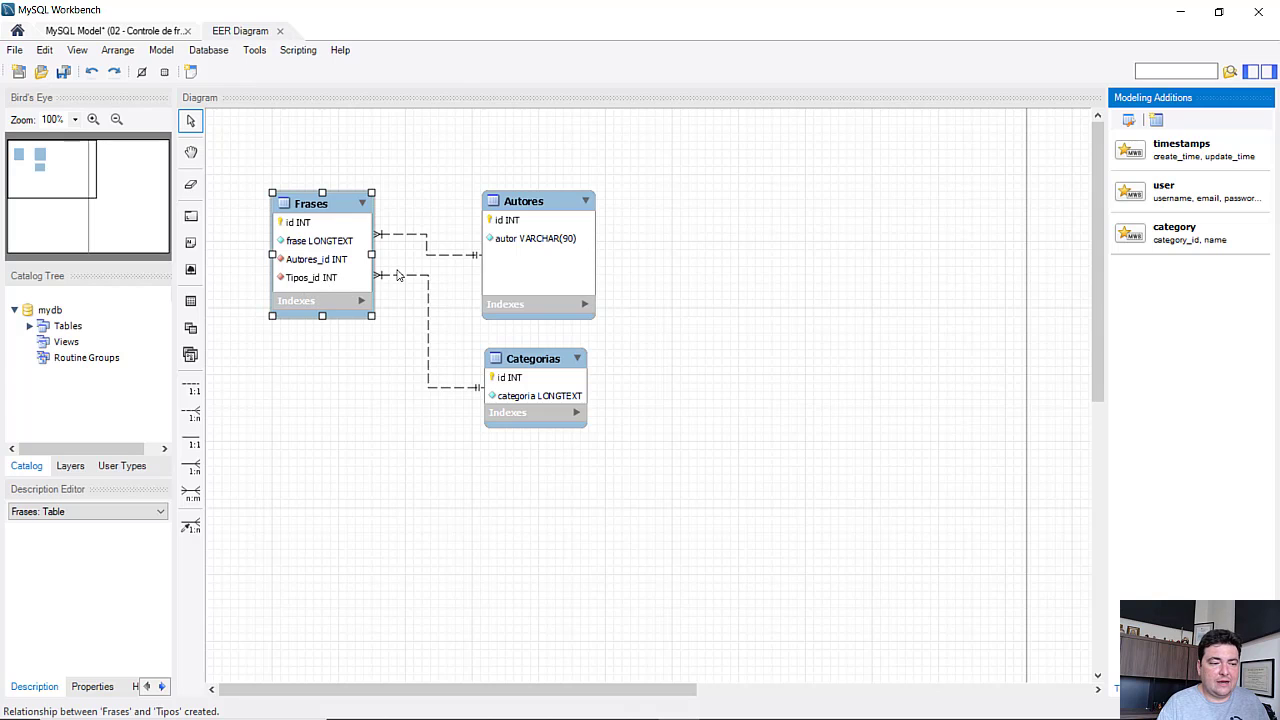
click(397, 277)
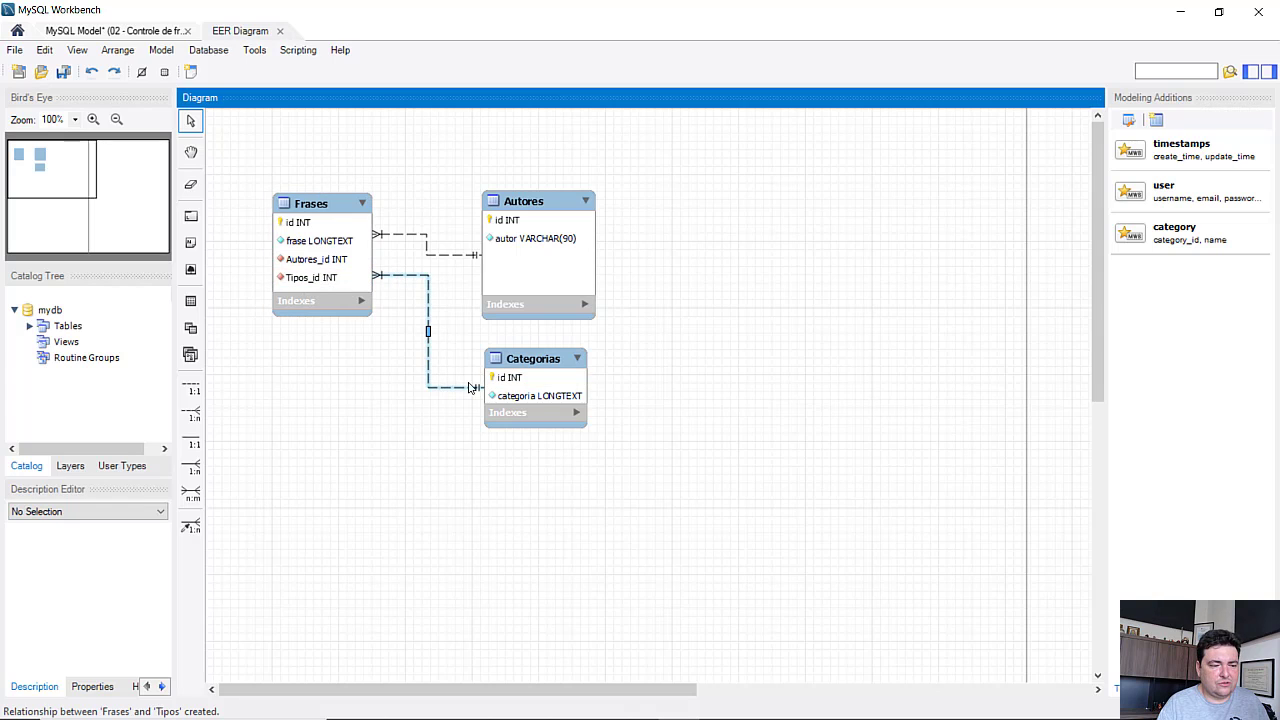
Step: Delete the selected Frases–Categorias relationship with its foreign key column and recreate it as a 1:n non-identifying relationship from Frases to Categorias
key(Delete)
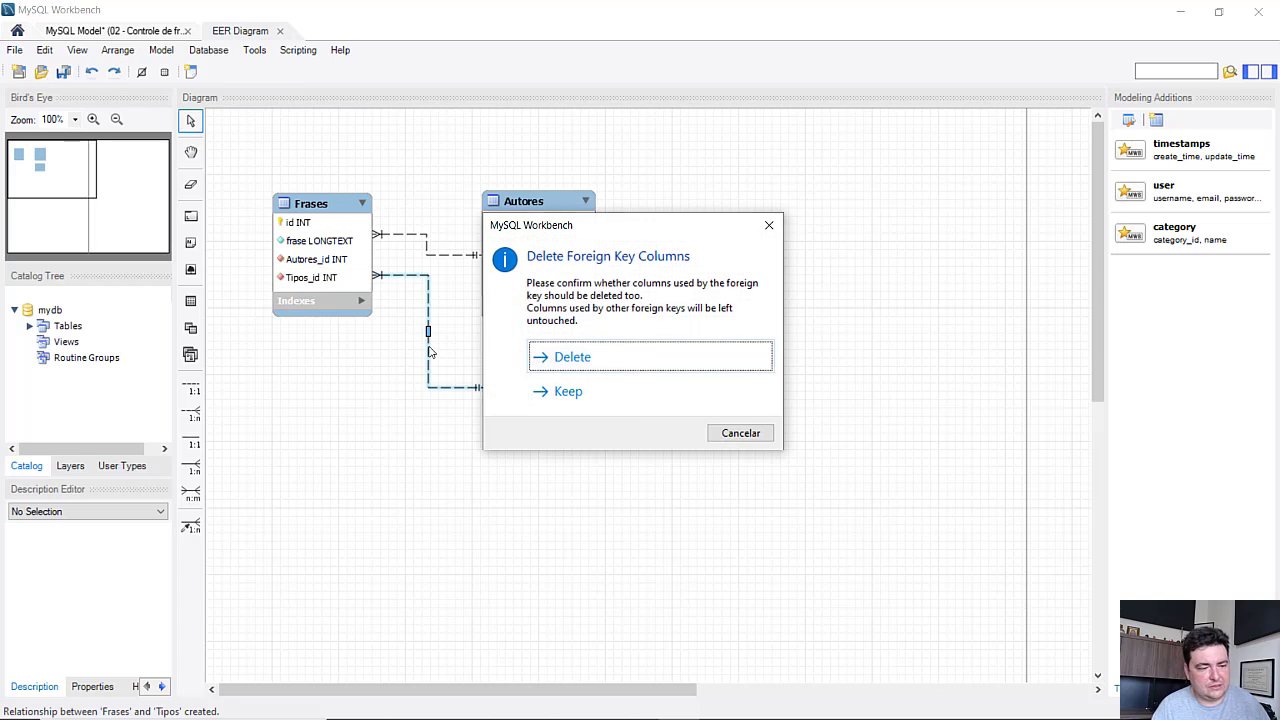
click(572, 360)
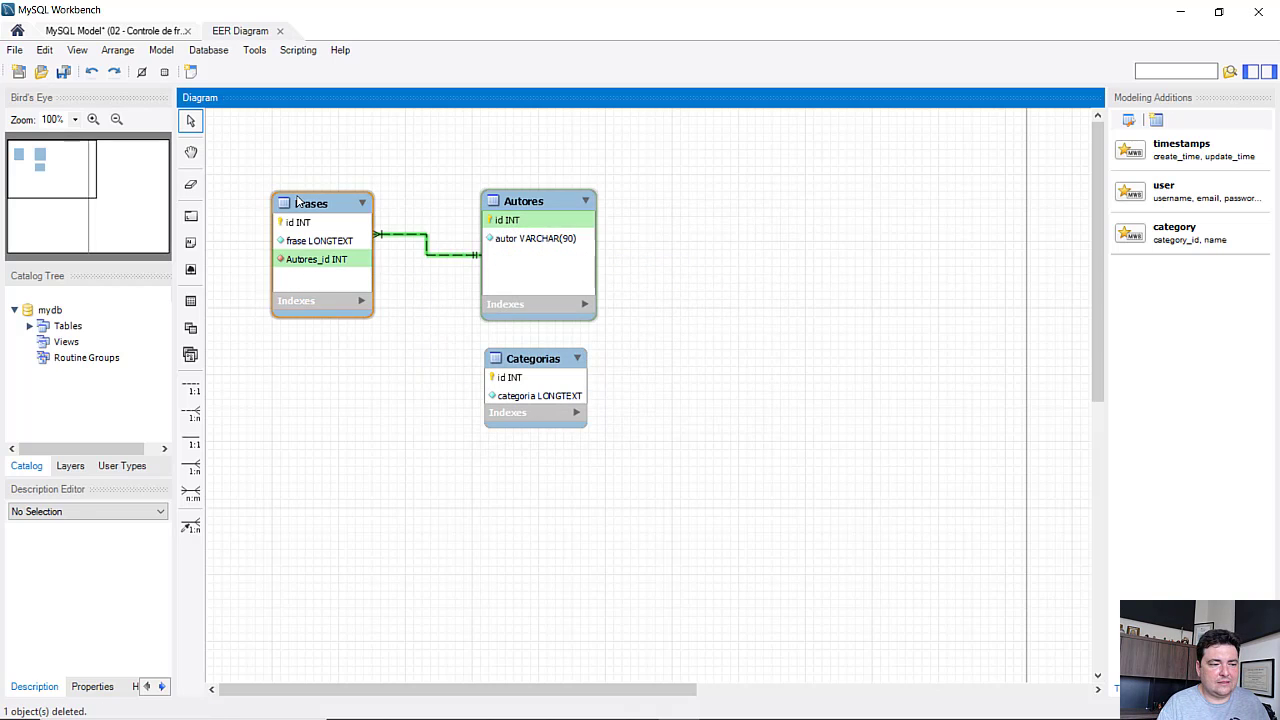
click(193, 413)
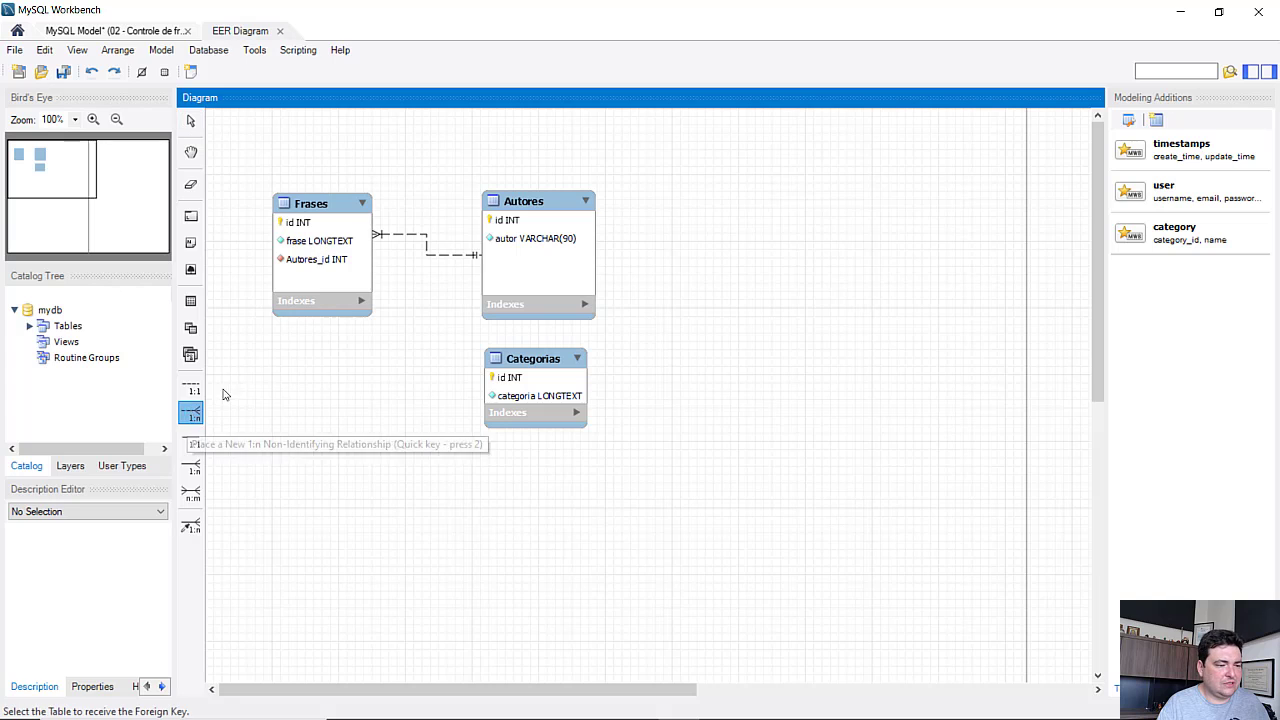
click(345, 278)
click(531, 383)
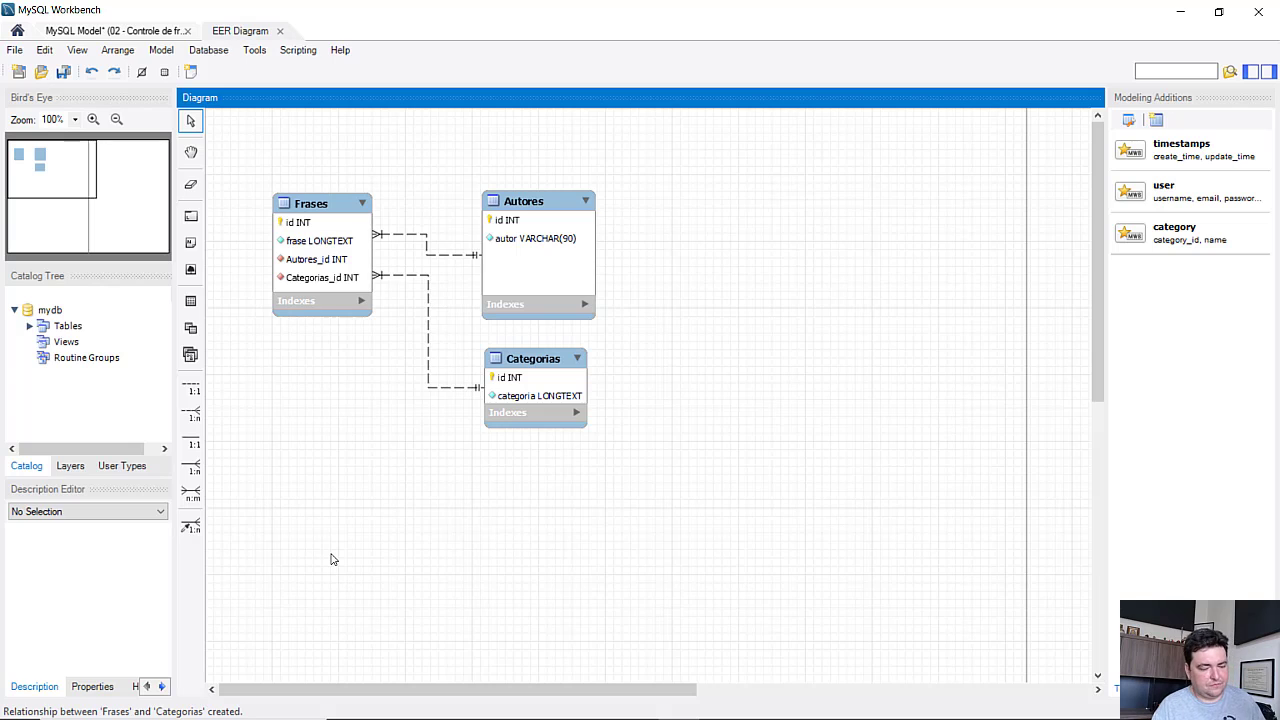
Step: Place a new table on the diagram beyond the Autores table and name it Usuarios
click(190, 303)
click(738, 225)
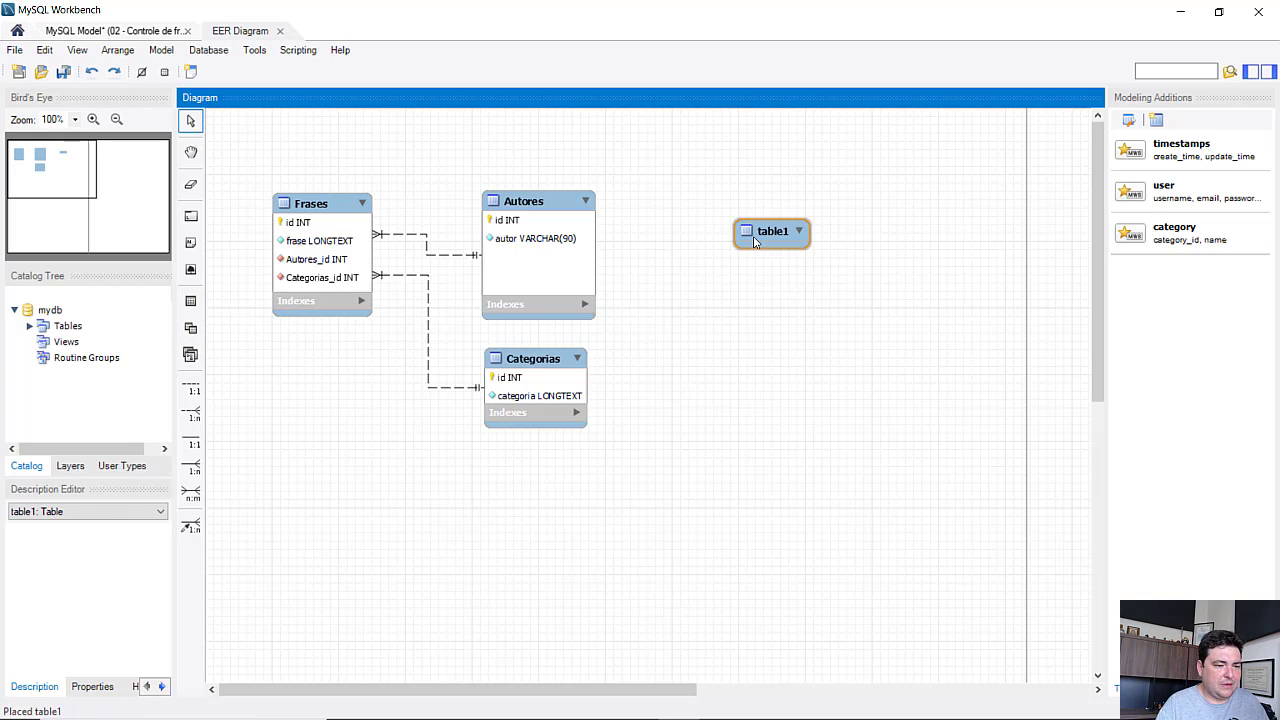
double_click(773, 240)
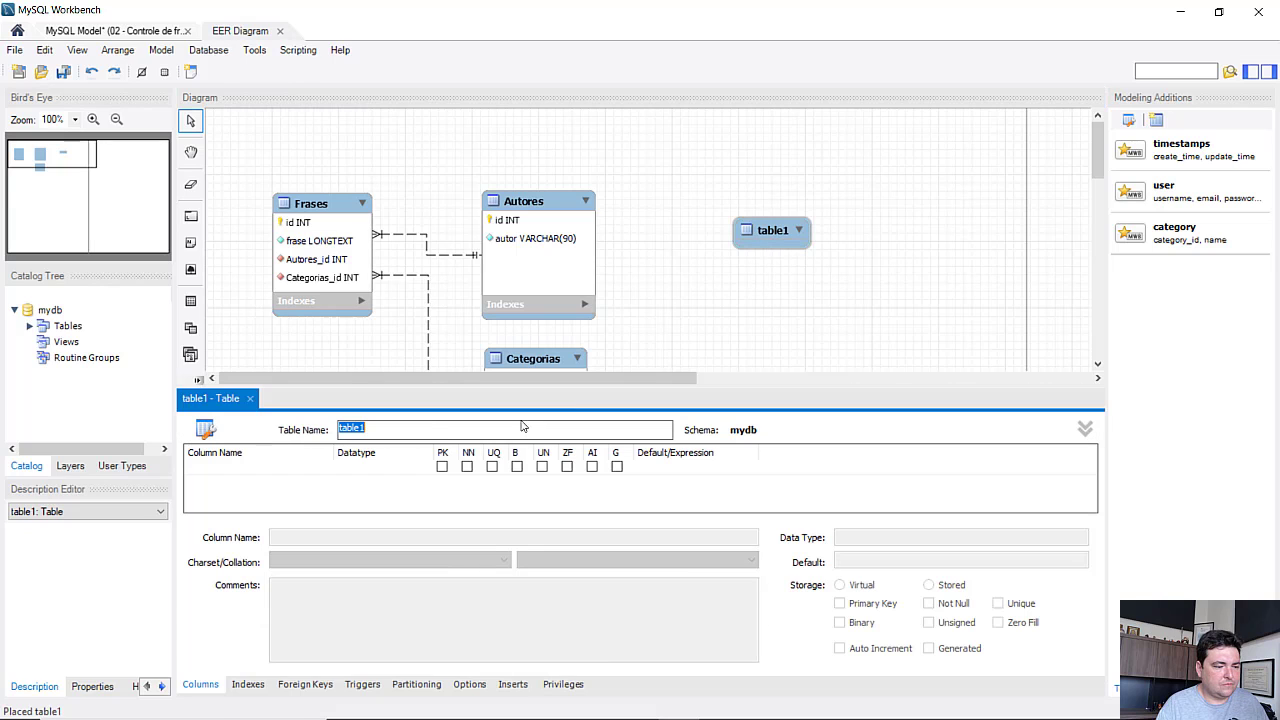
text(usu)
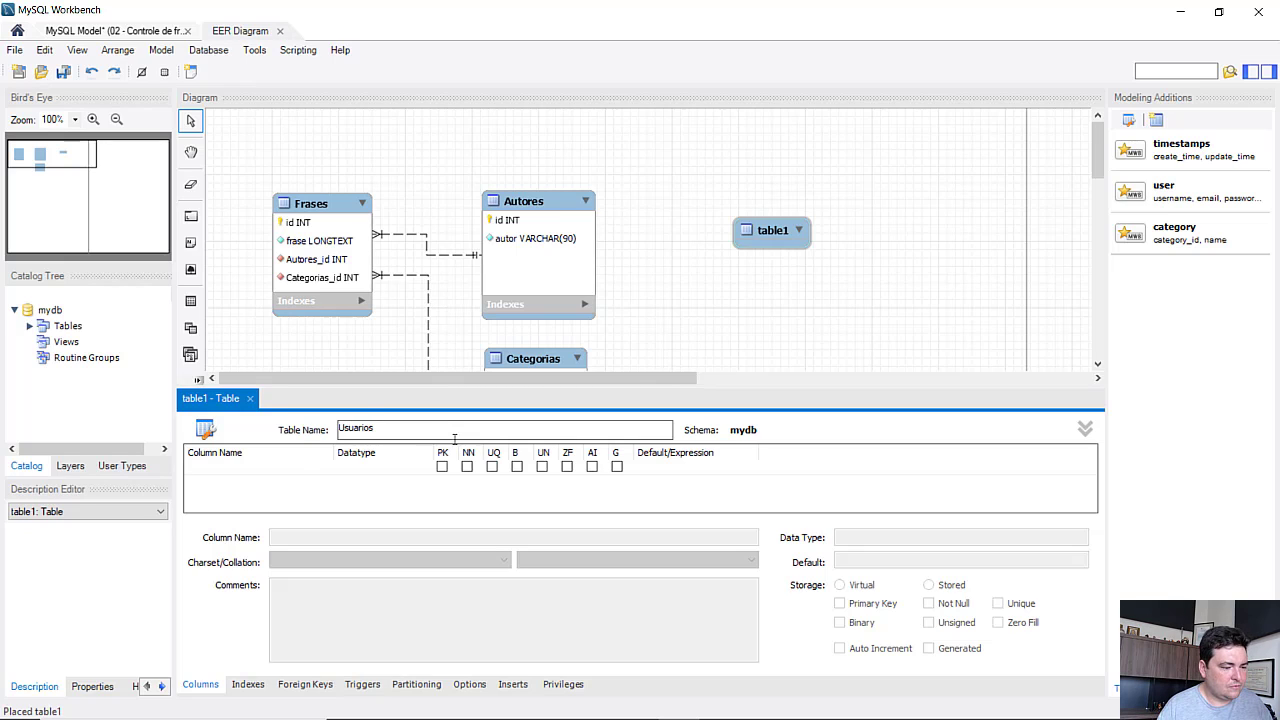
Step: Add a first column named email to the Usuarios table
click(234, 472)
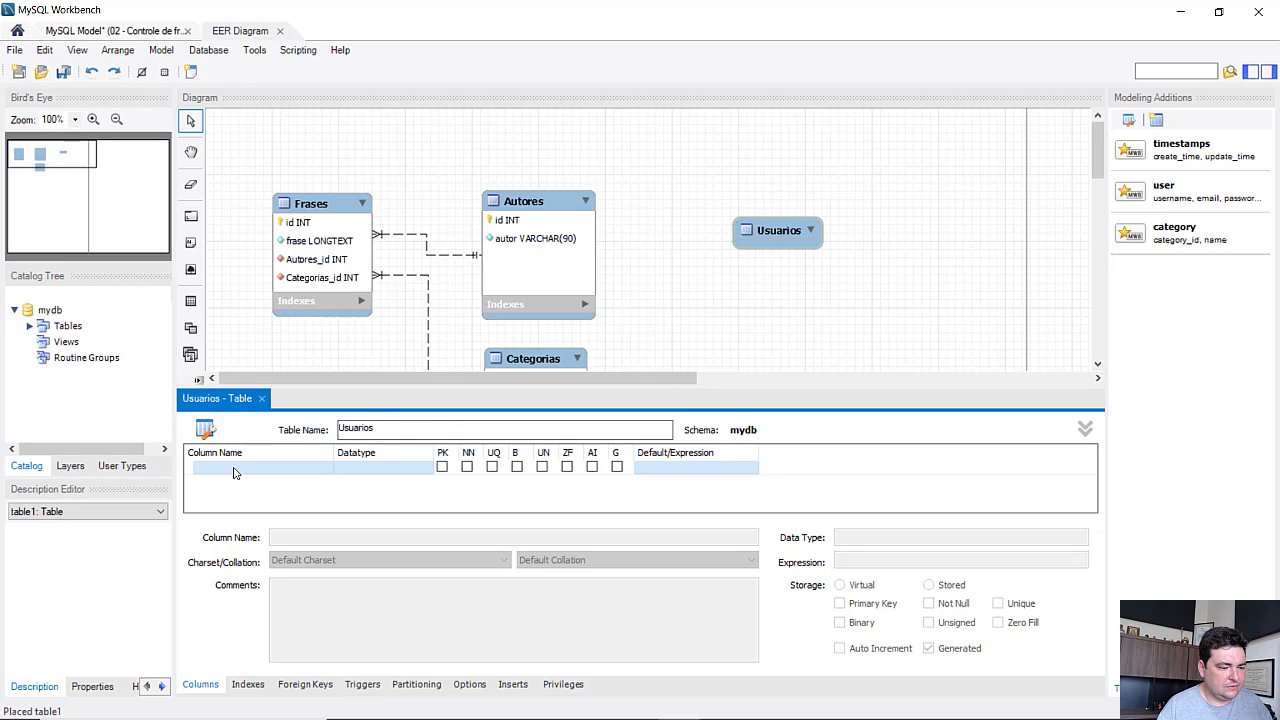
click(234, 472)
text(id)
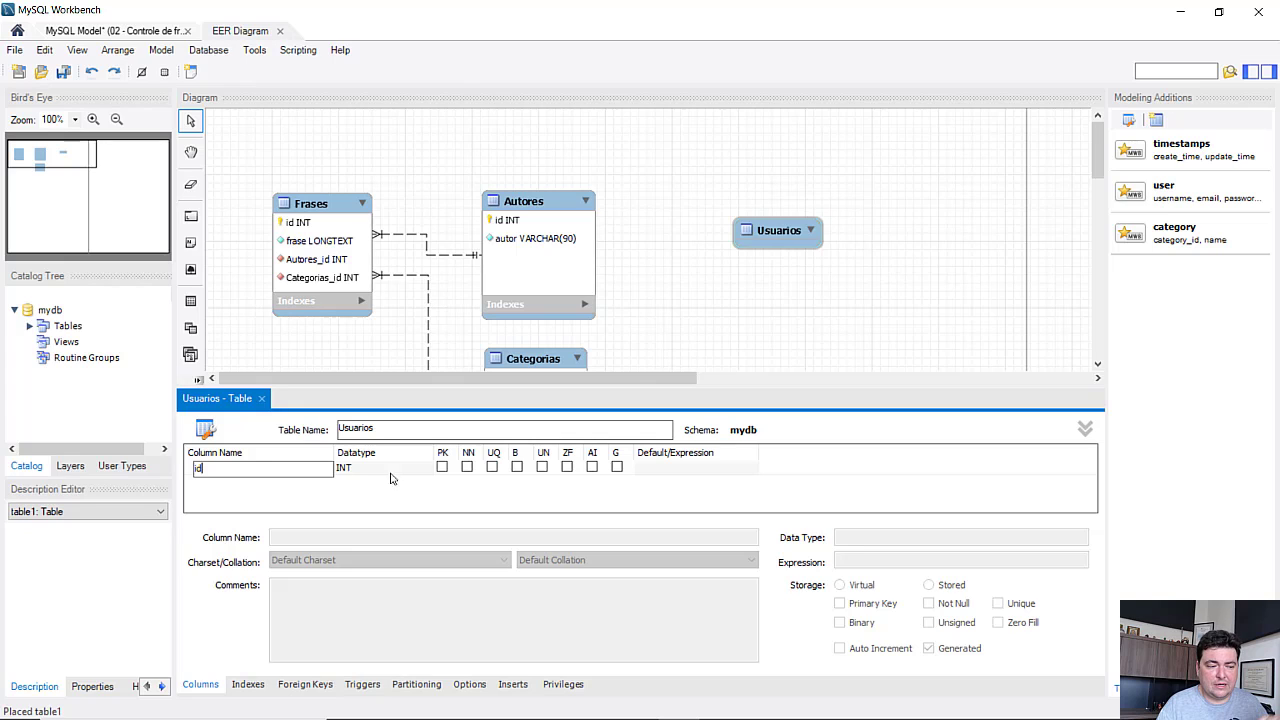
drag(286, 471, 172, 470)
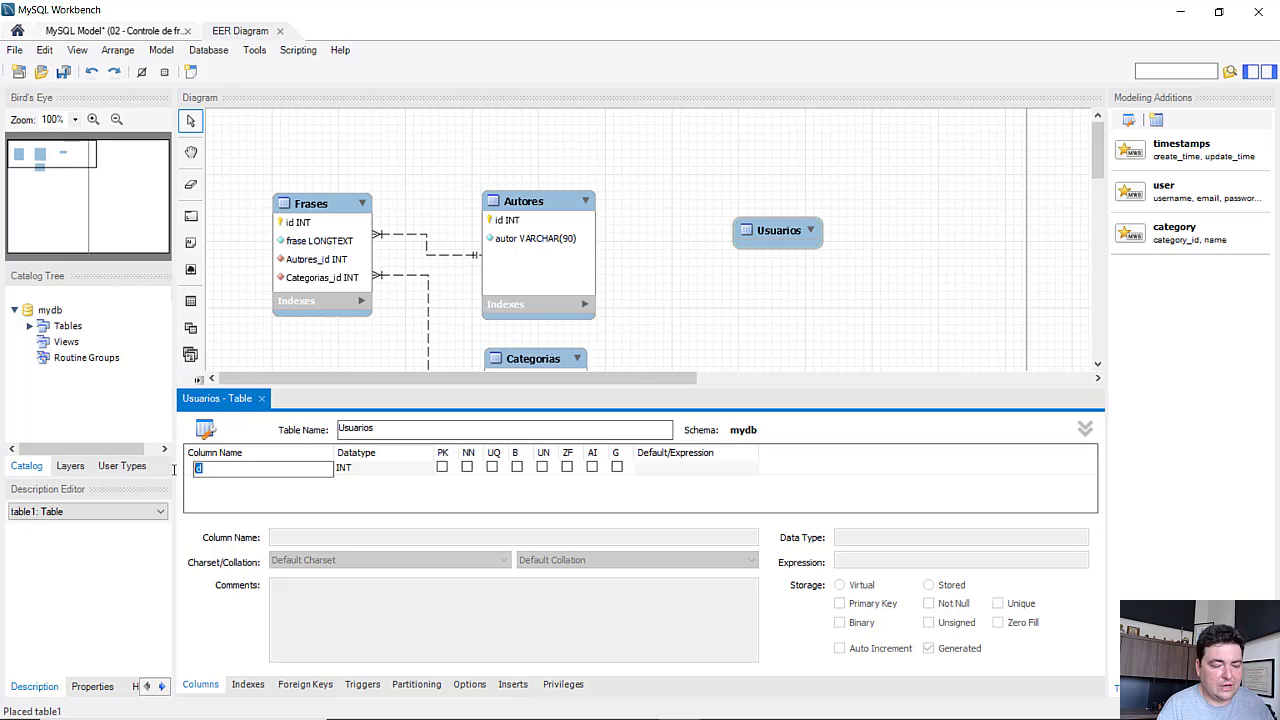
text(email)
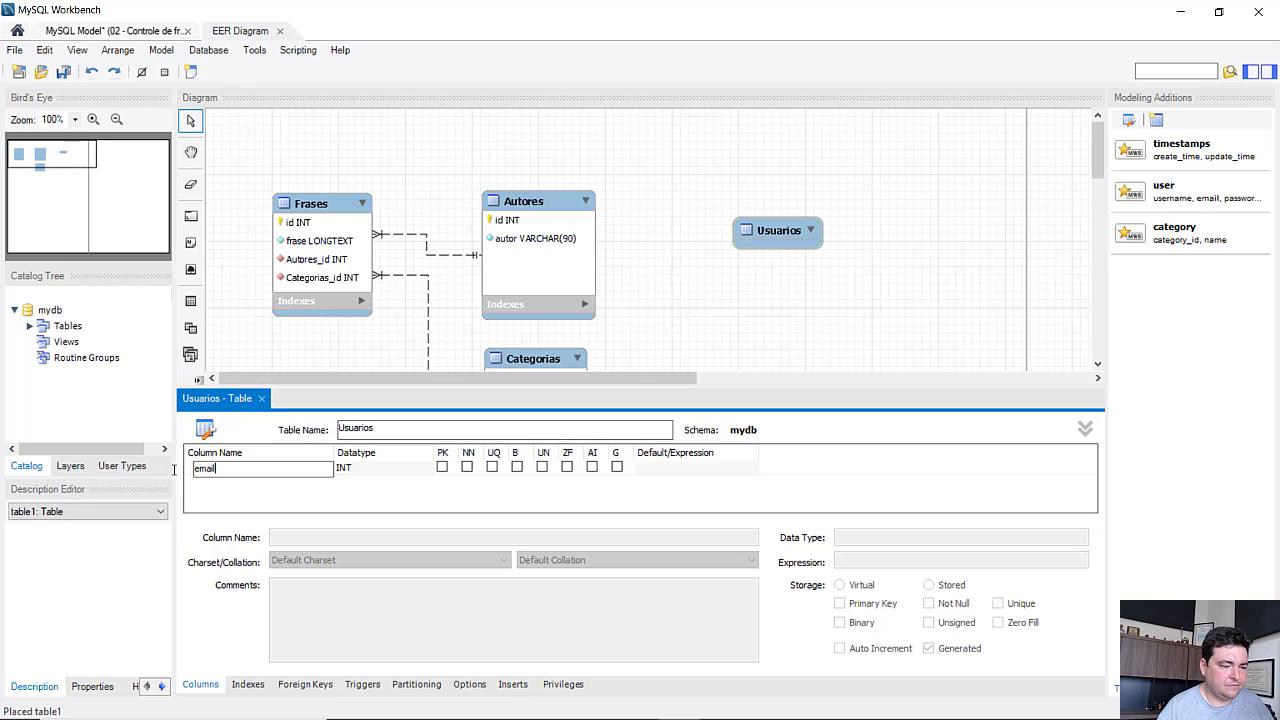
Step: Set the datatype of the email column to VARCHAR(90)
click(360, 471)
click(362, 469)
click(427, 470)
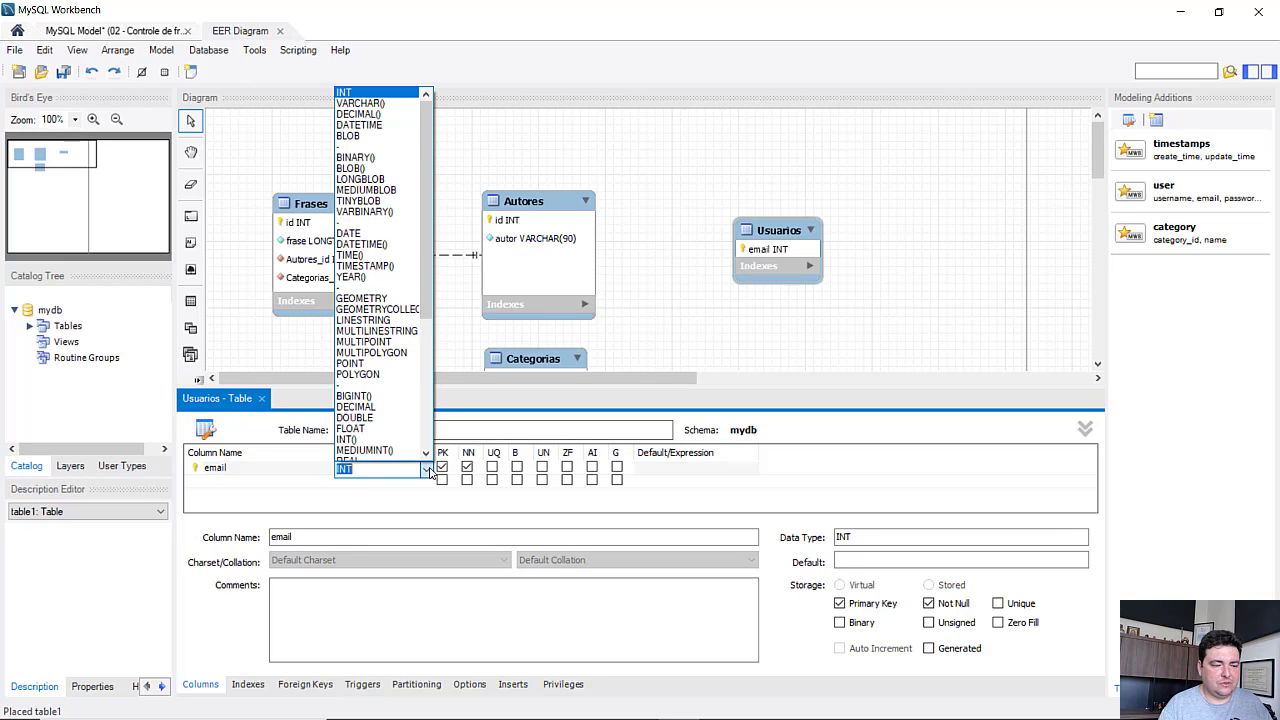
scroll(432, 260, down, 1)
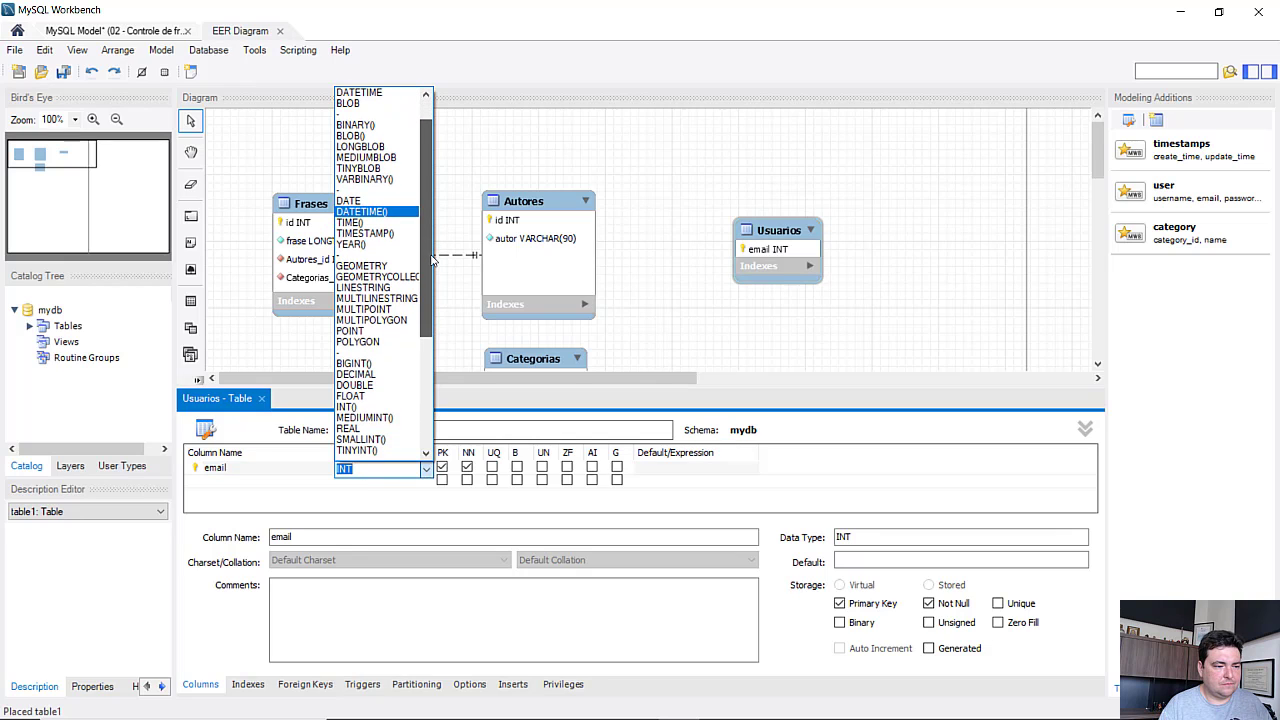
drag(427, 258, 421, 344)
text(var)
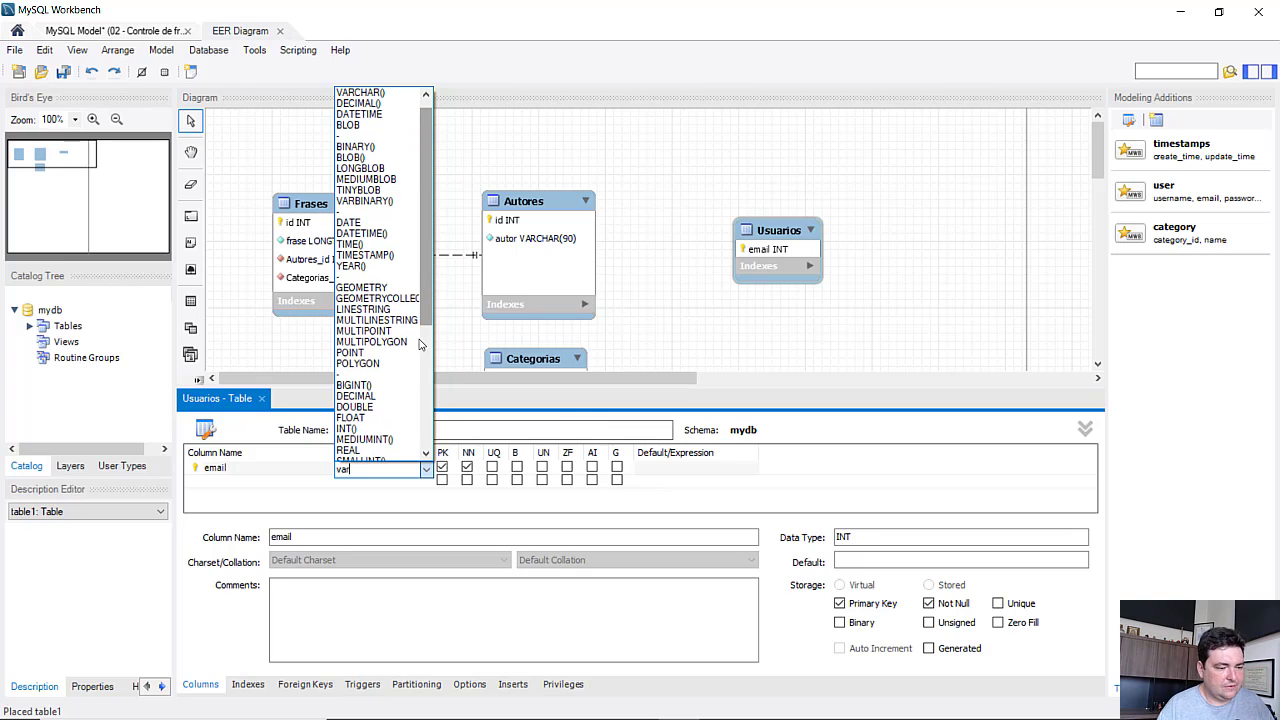
text(char)
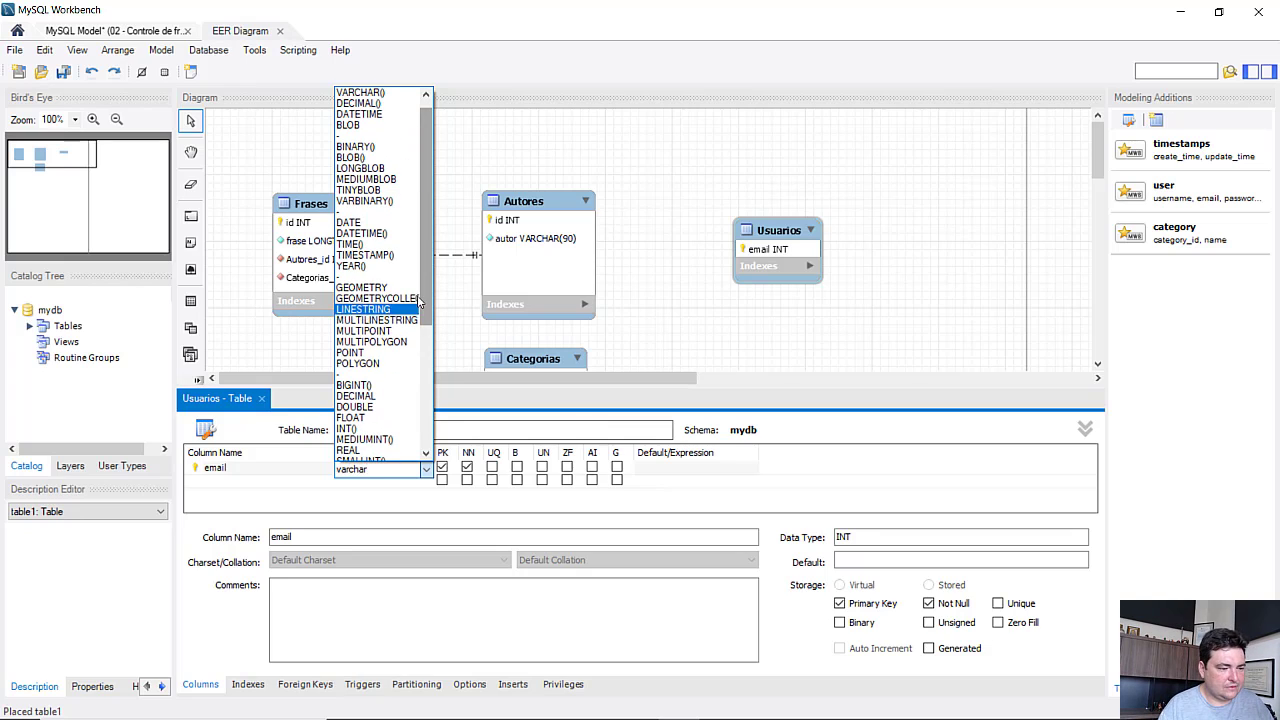
click(366, 93)
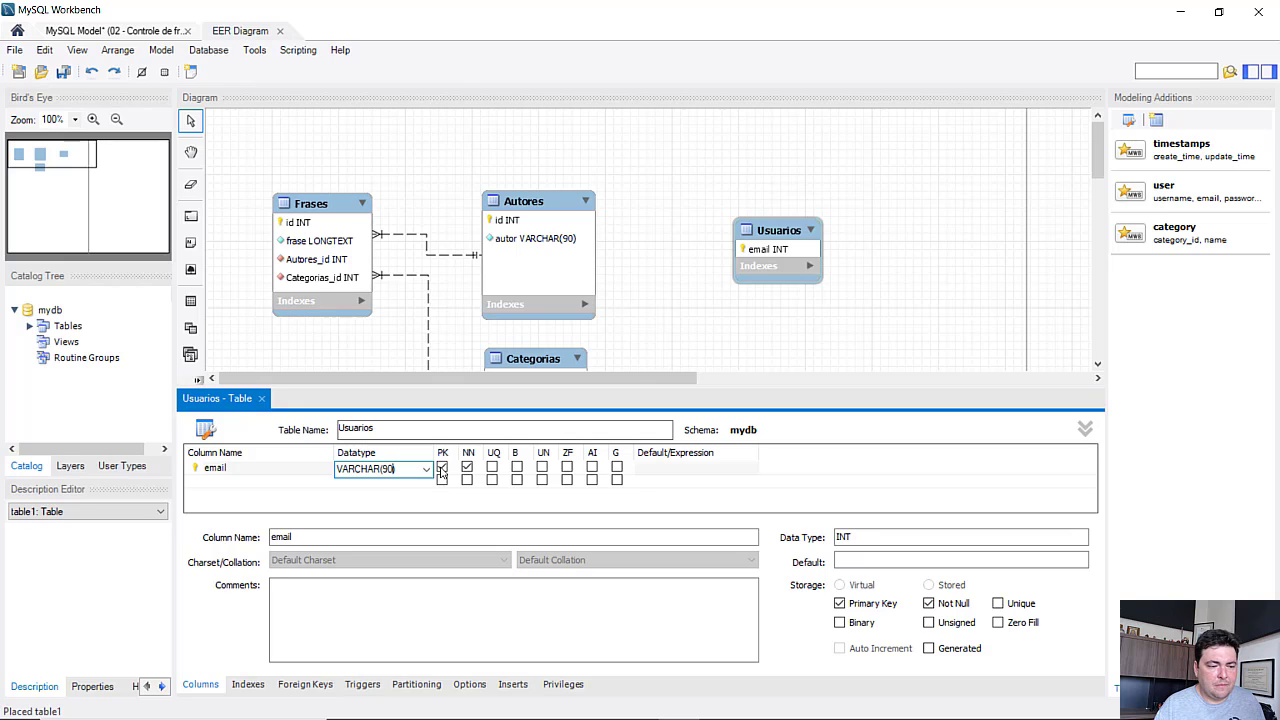
Step: Add a second column named nome with datatype VARCHAR(90) to the Usuarios table
click(227, 483)
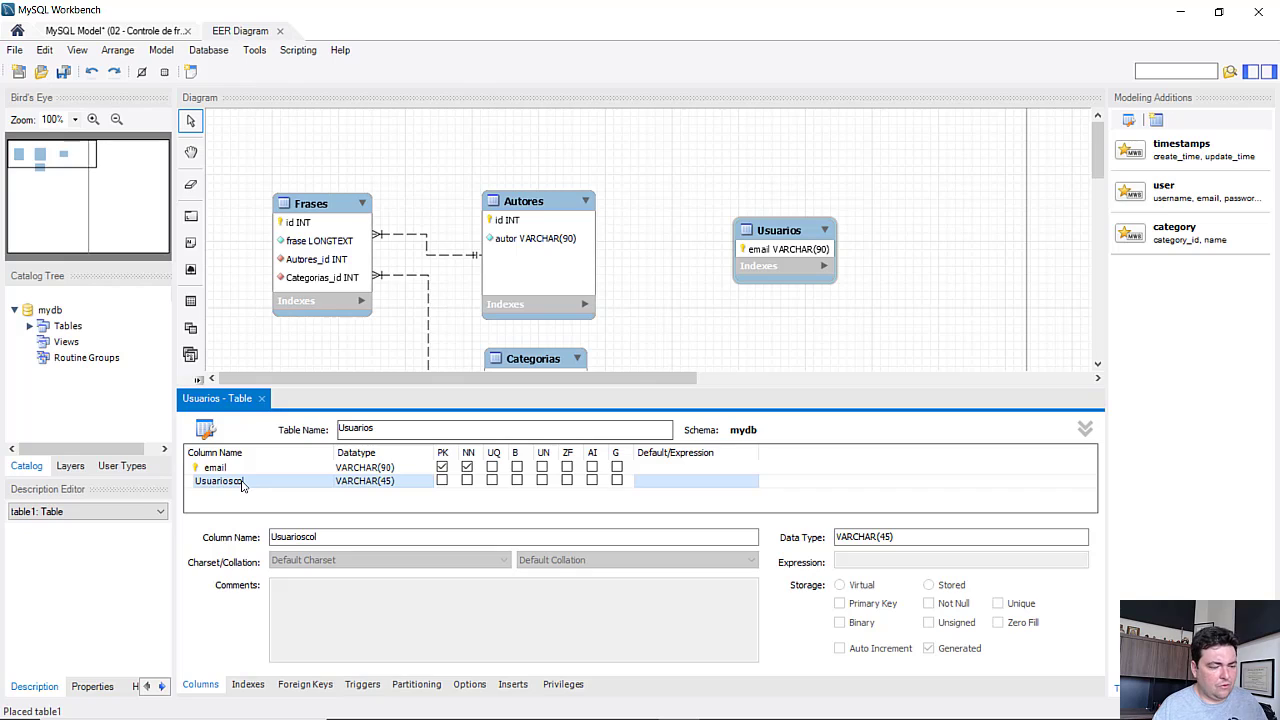
double_click(227, 482)
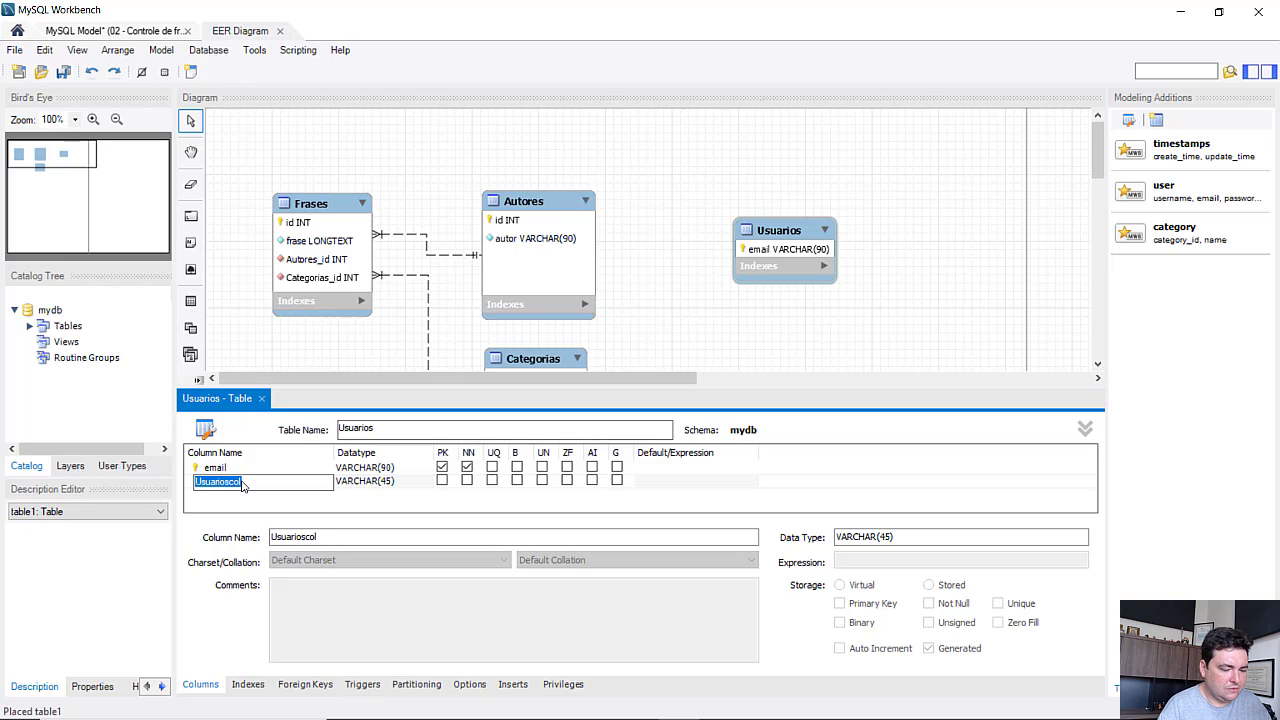
text(n)
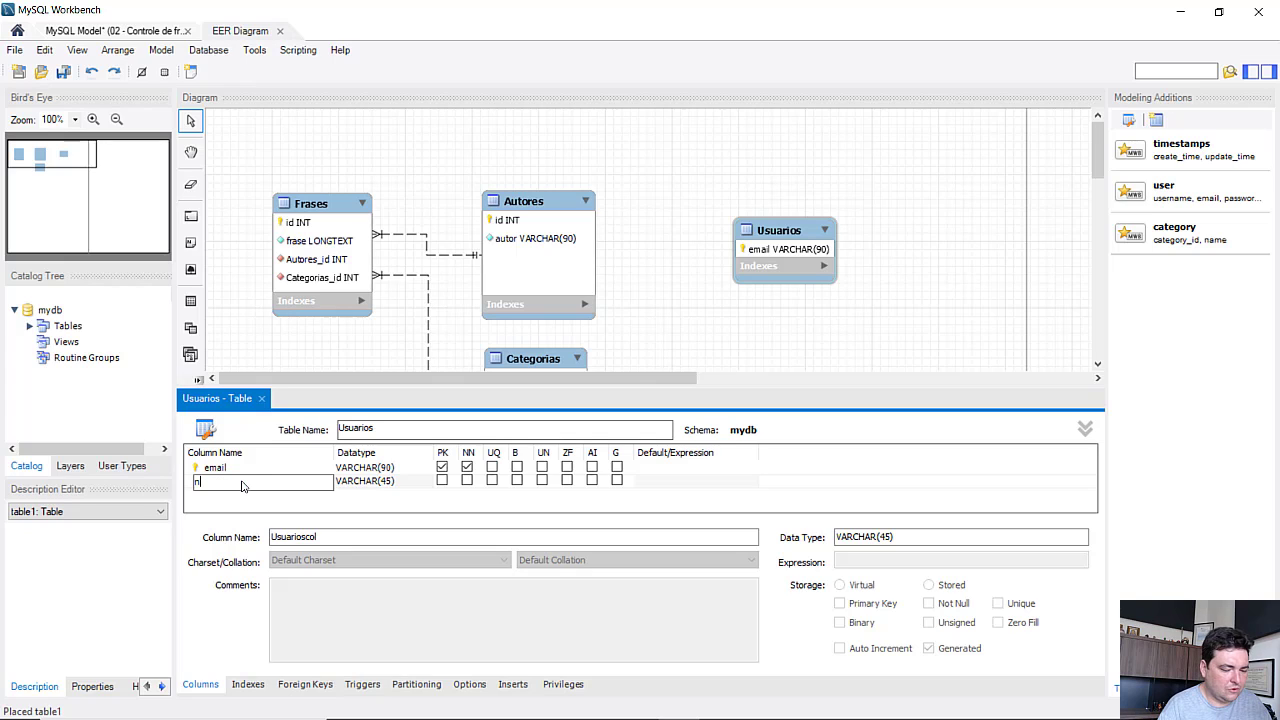
text(ome)
click(386, 485)
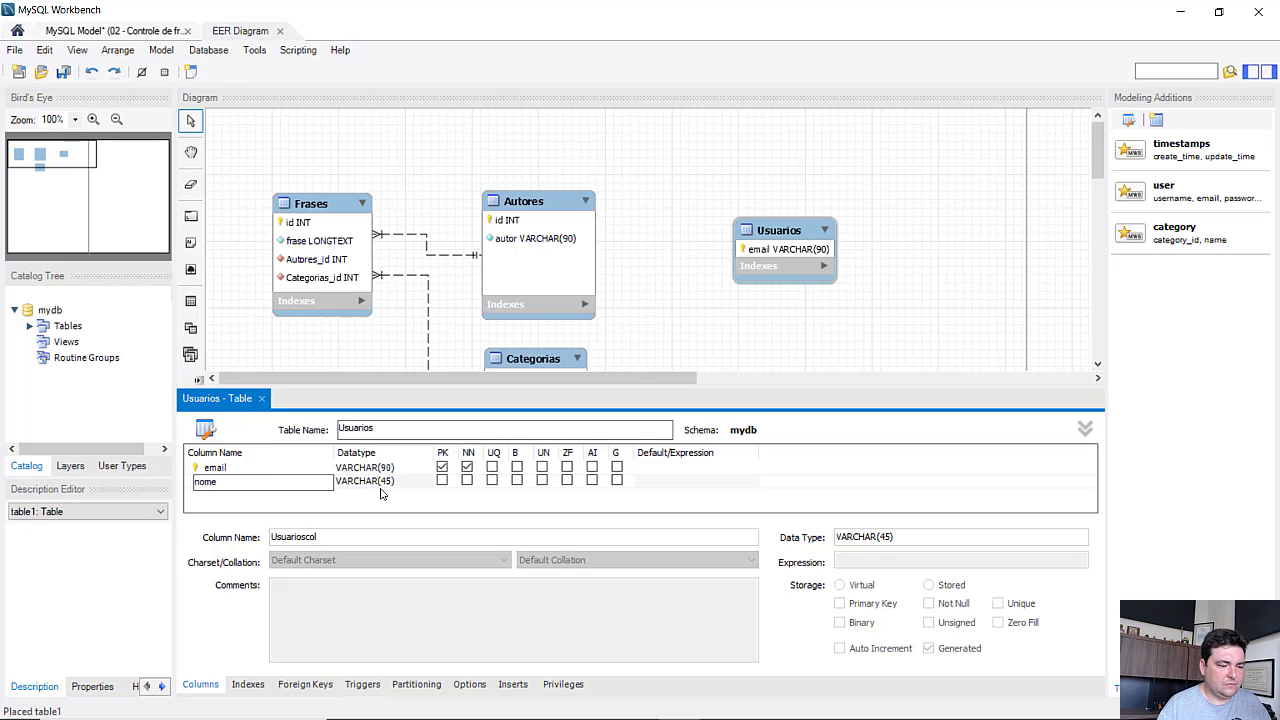
click(390, 486)
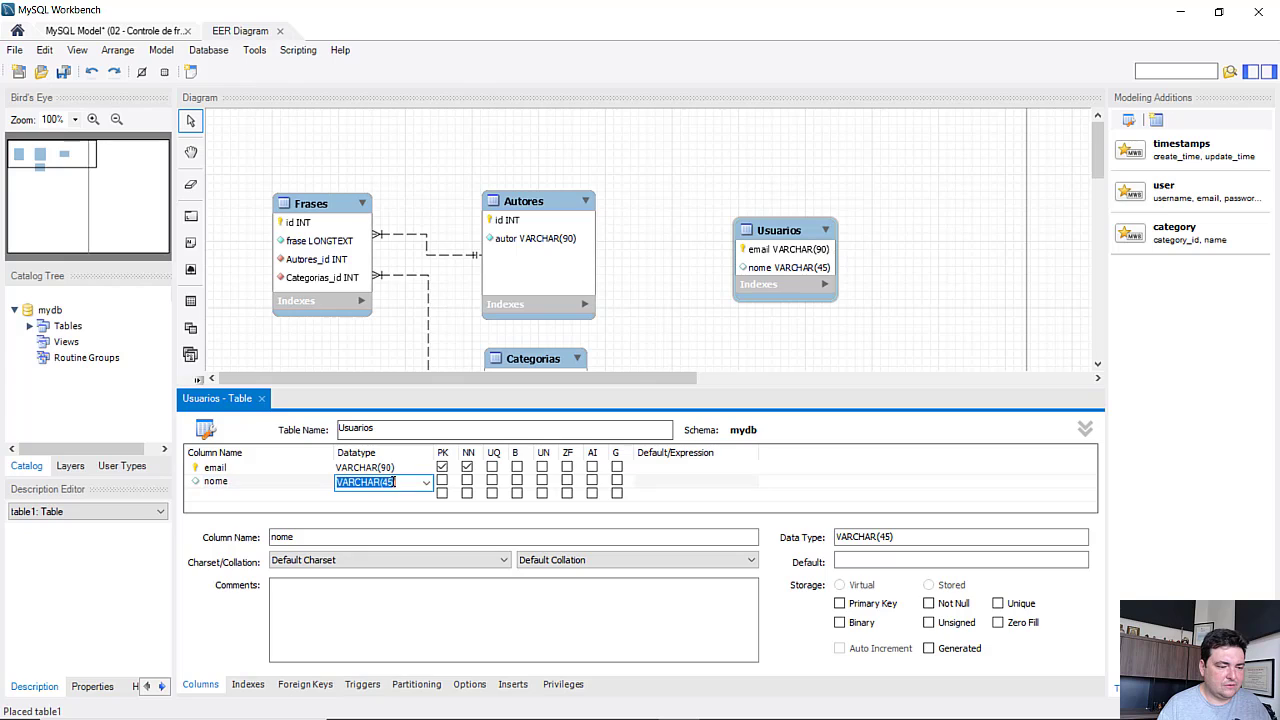
key(BackSpace)
key(BackSpace)
key(BackSpace)
text(90))
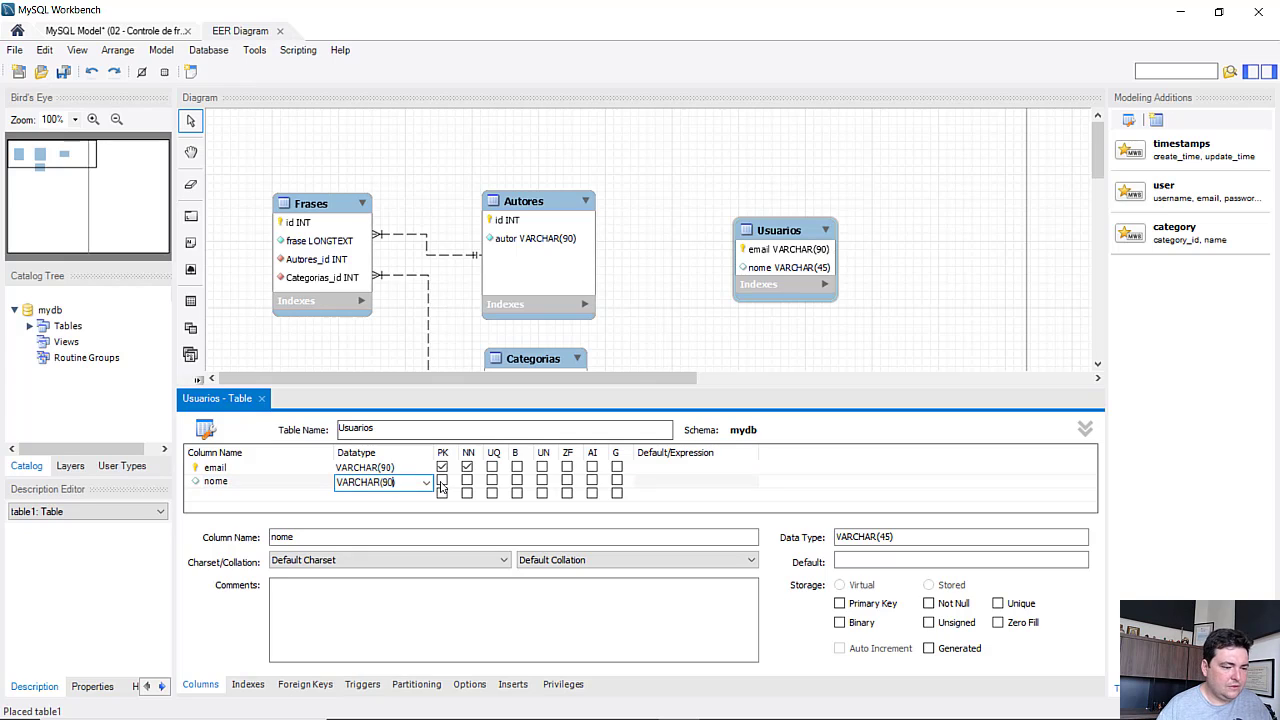
Step: Add a third column named senha to the Usuarios table, keeping its default VARCHAR(45) datatype
click(229, 499)
click(229, 494)
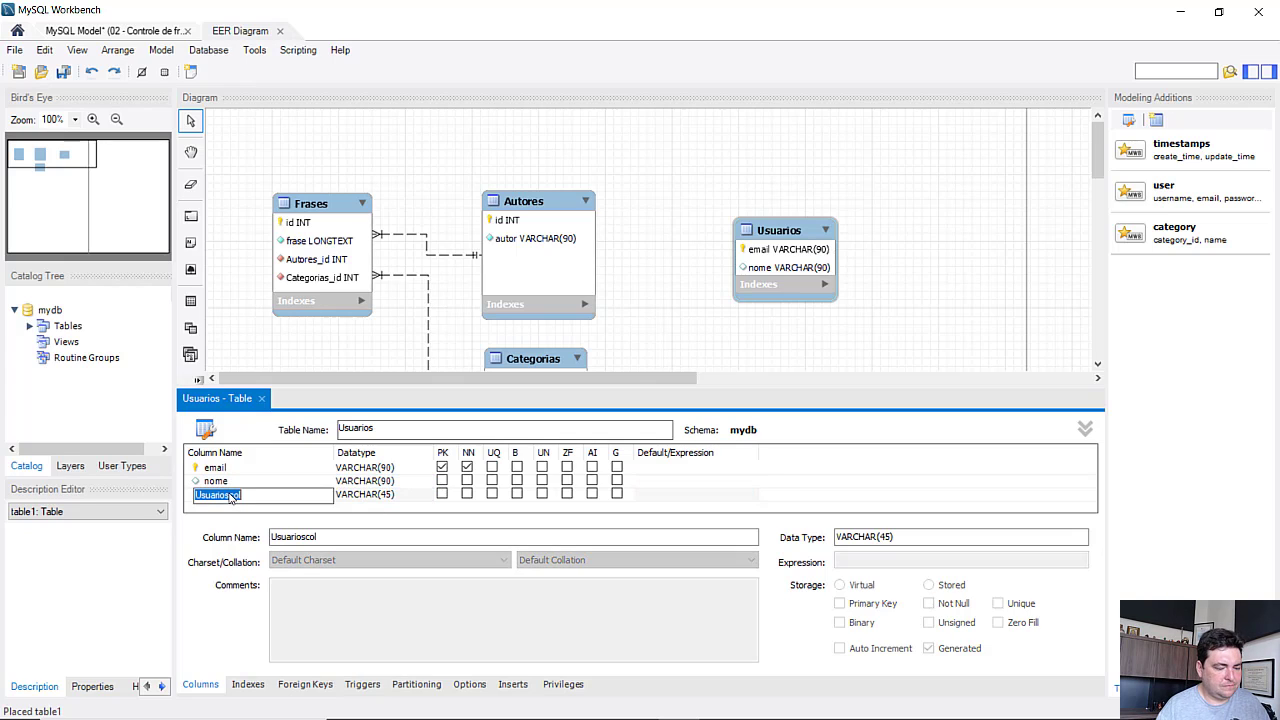
text(senha)
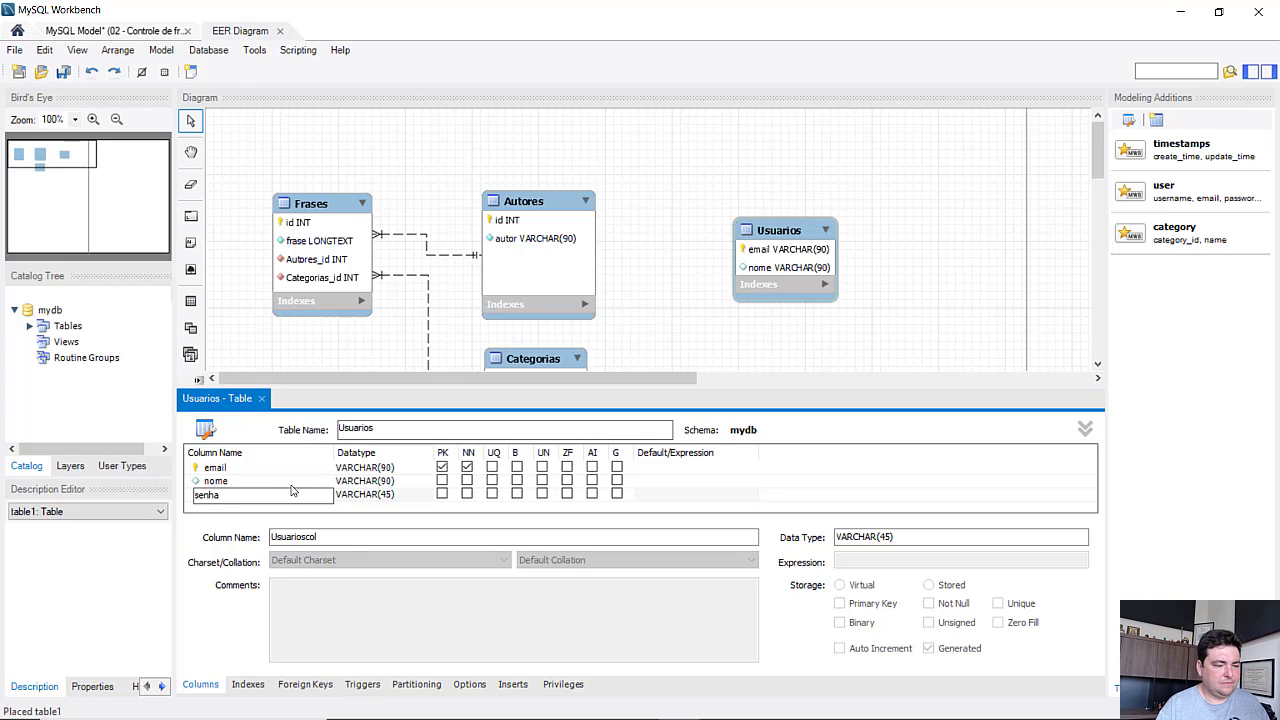
click(368, 495)
click(368, 495)
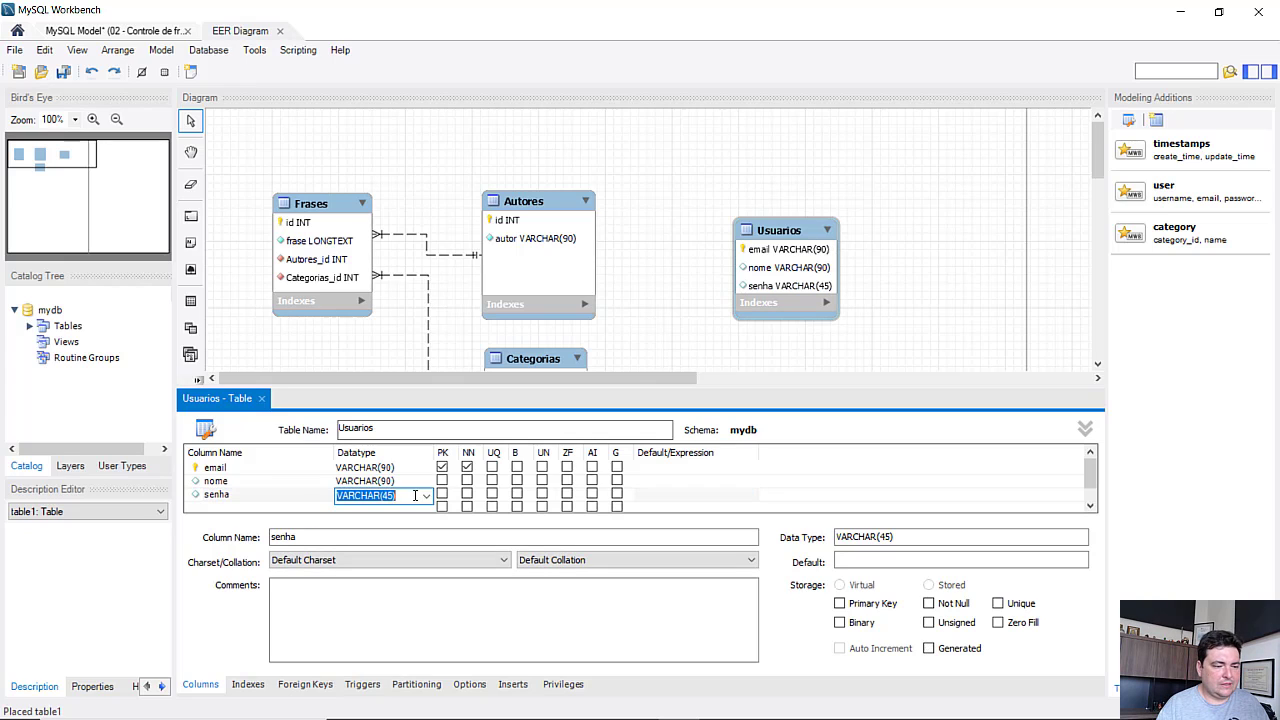
Step: Mark the nome and senha columns as not null and close the Usuarios table editor
click(467, 481)
click(467, 494)
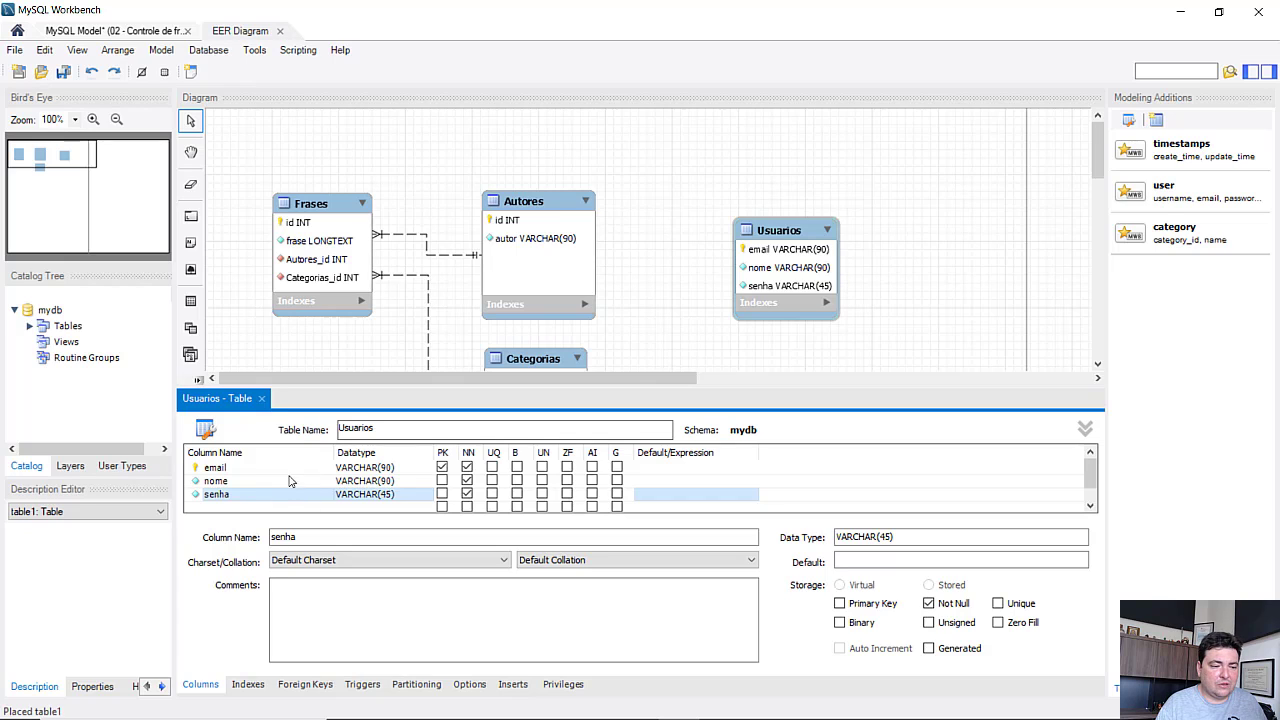
click(262, 400)
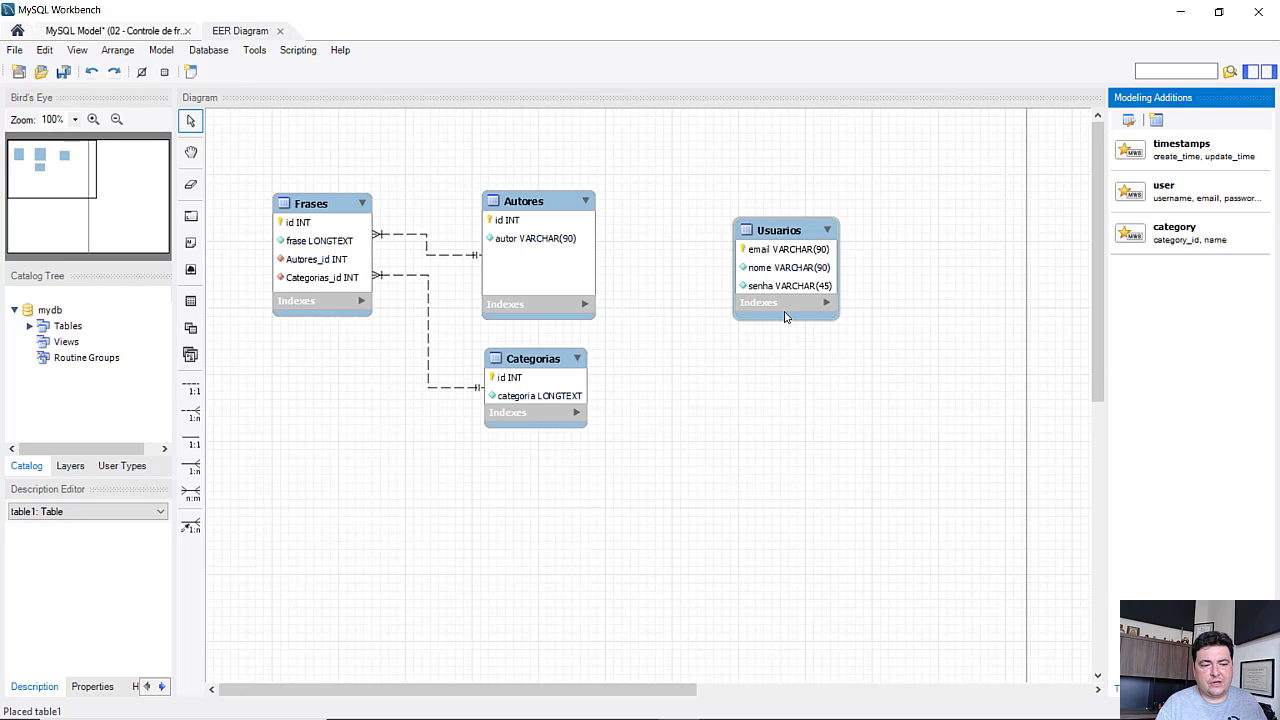
Step: Enlarge the Usuarios table box on the diagram and move it beside Autores, level with its upper edge
click(787, 315)
click(828, 320)
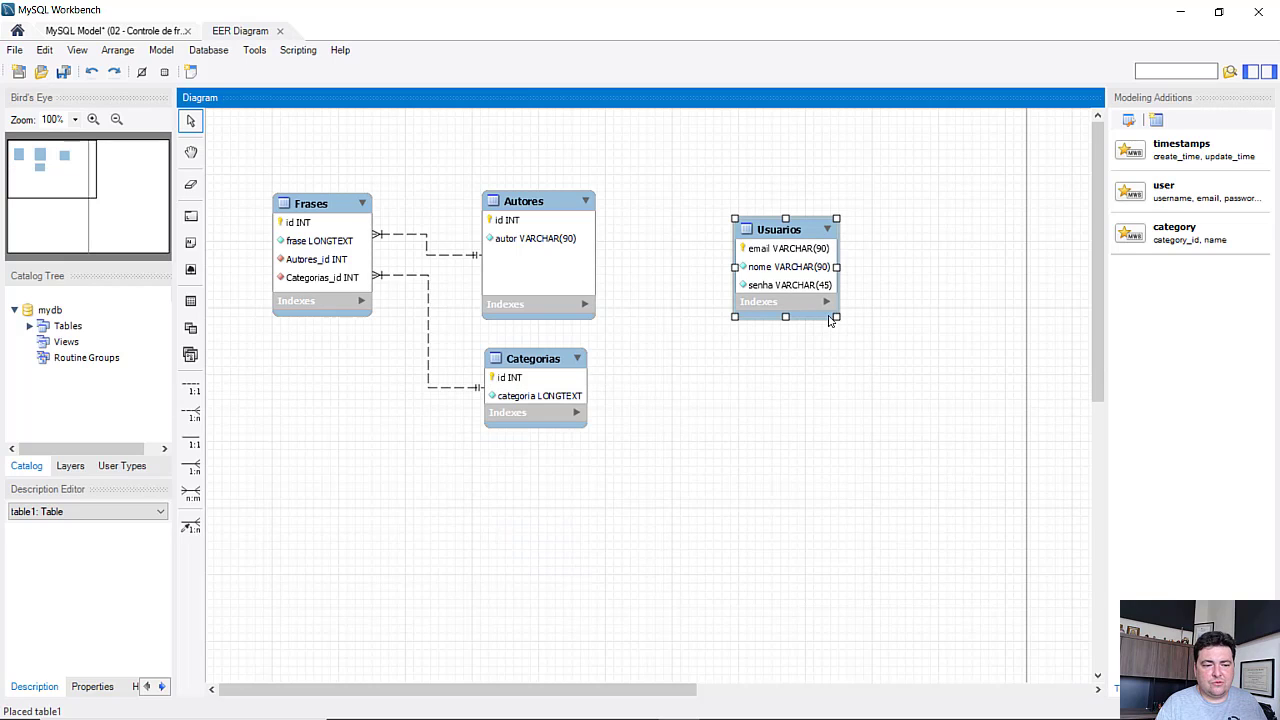
drag(838, 320, 887, 350)
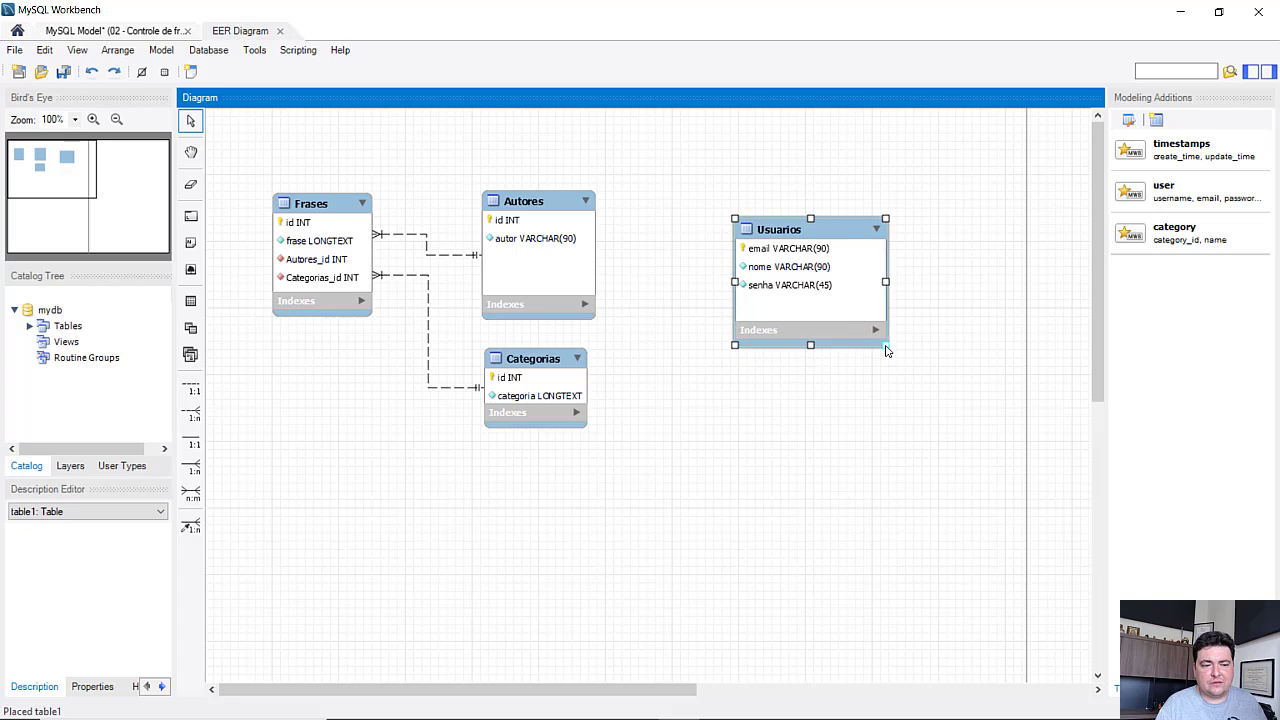
drag(847, 234, 778, 206)
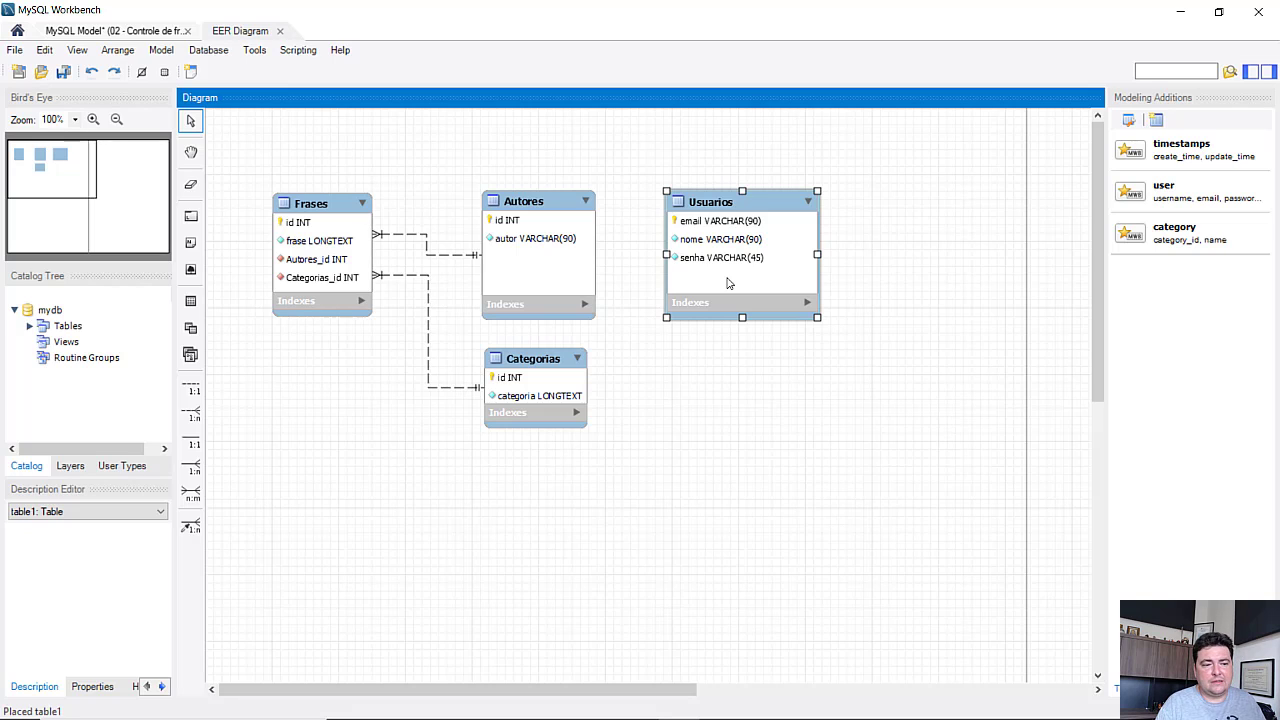
Step: Remove the primary key from the email column of the Usuarios table and add a column named id with datatype INT
double_click(755, 204)
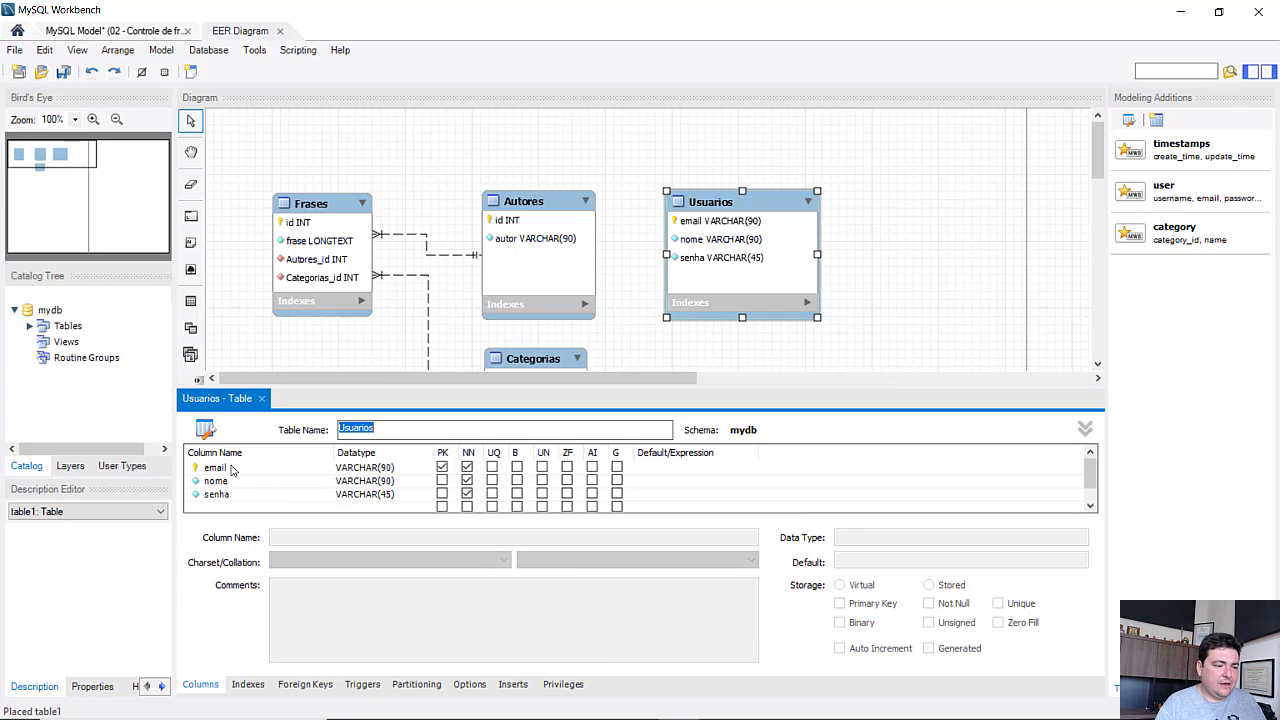
click(442, 467)
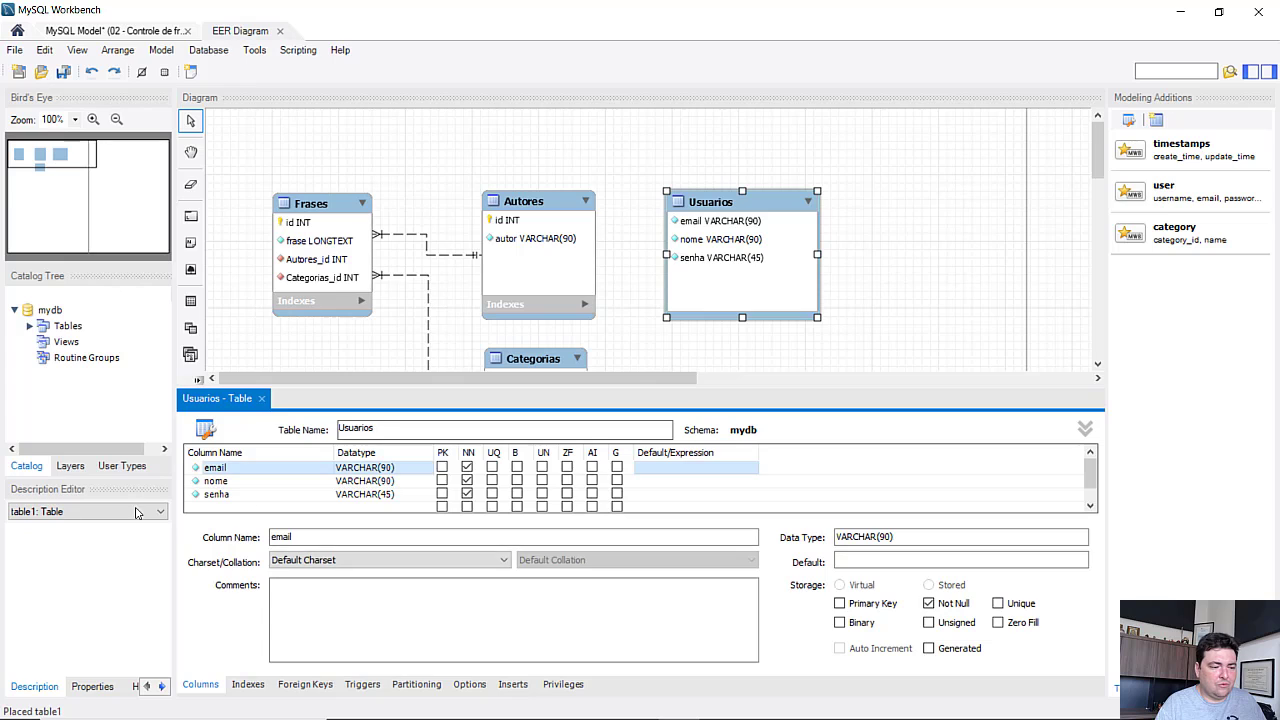
scroll(230, 505, down, 1)
click(233, 496)
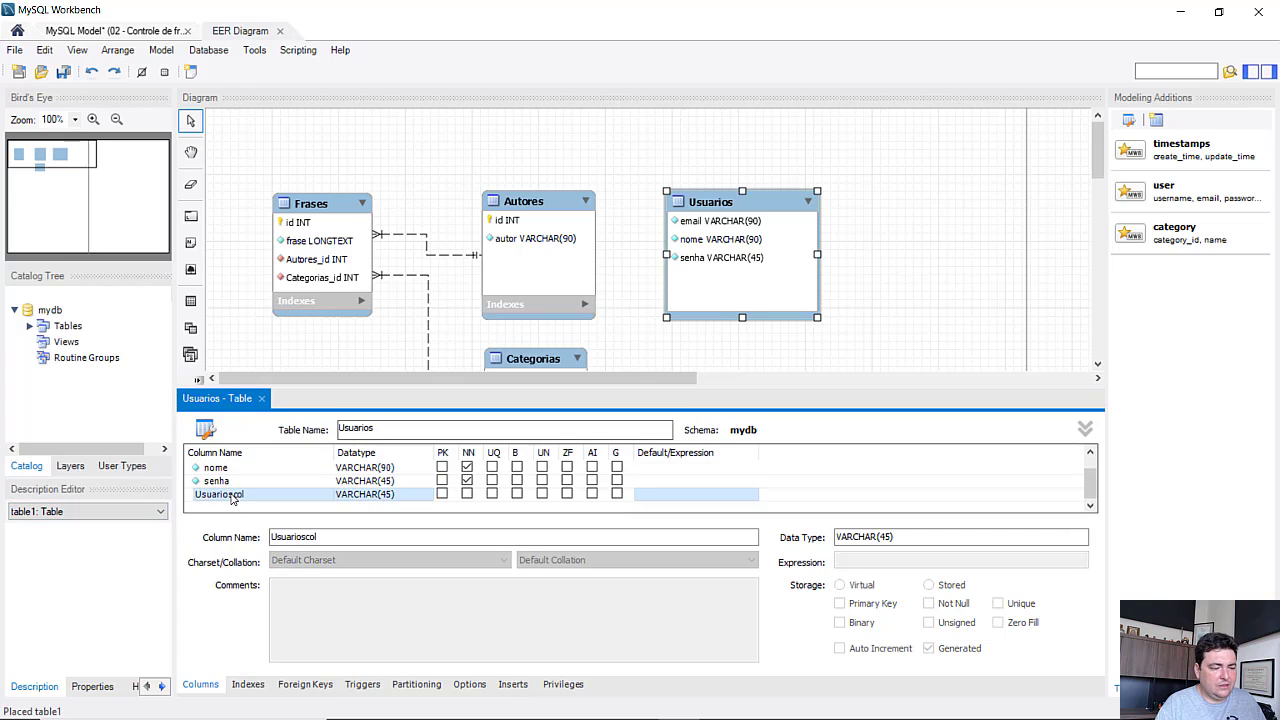
click(231, 496)
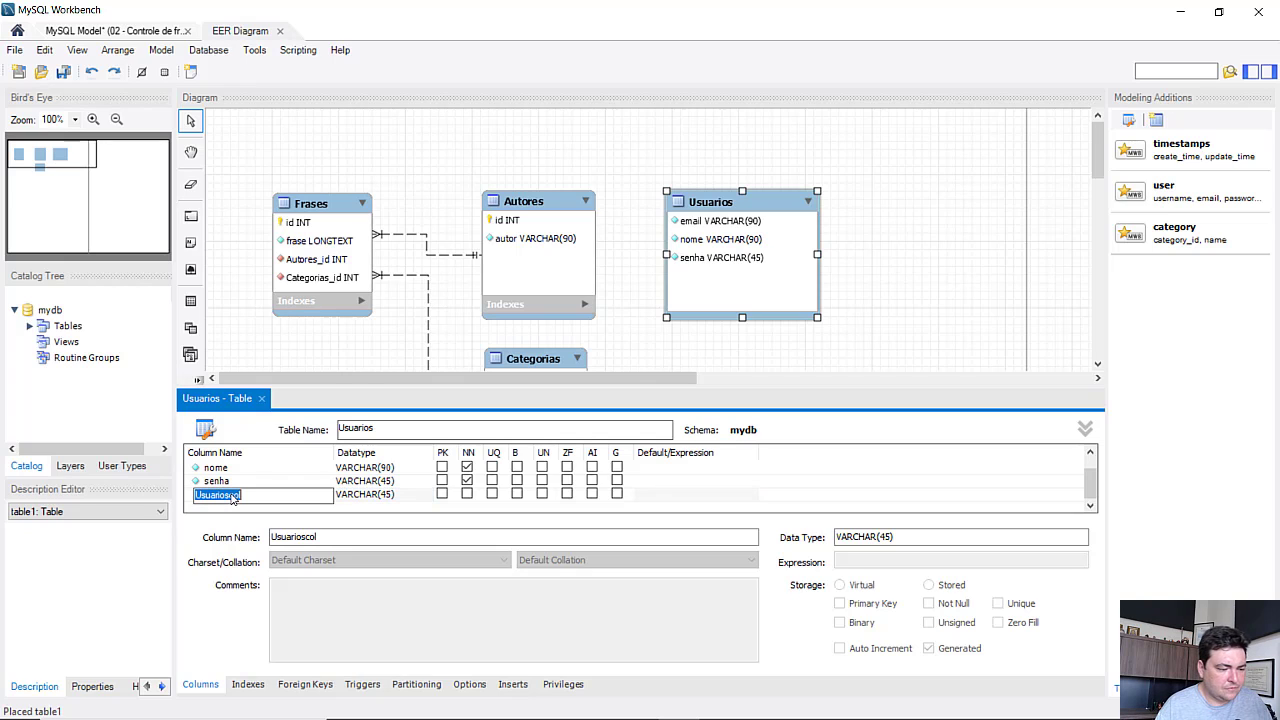
text(id)
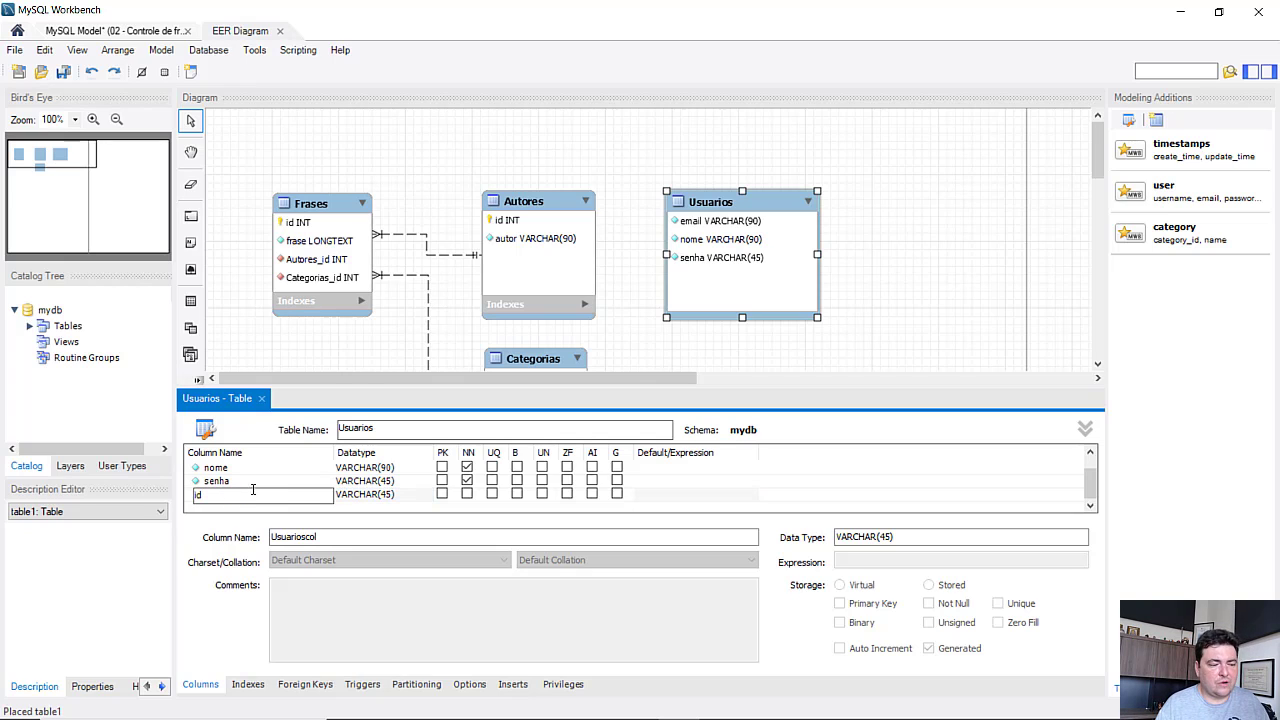
key(Tab)
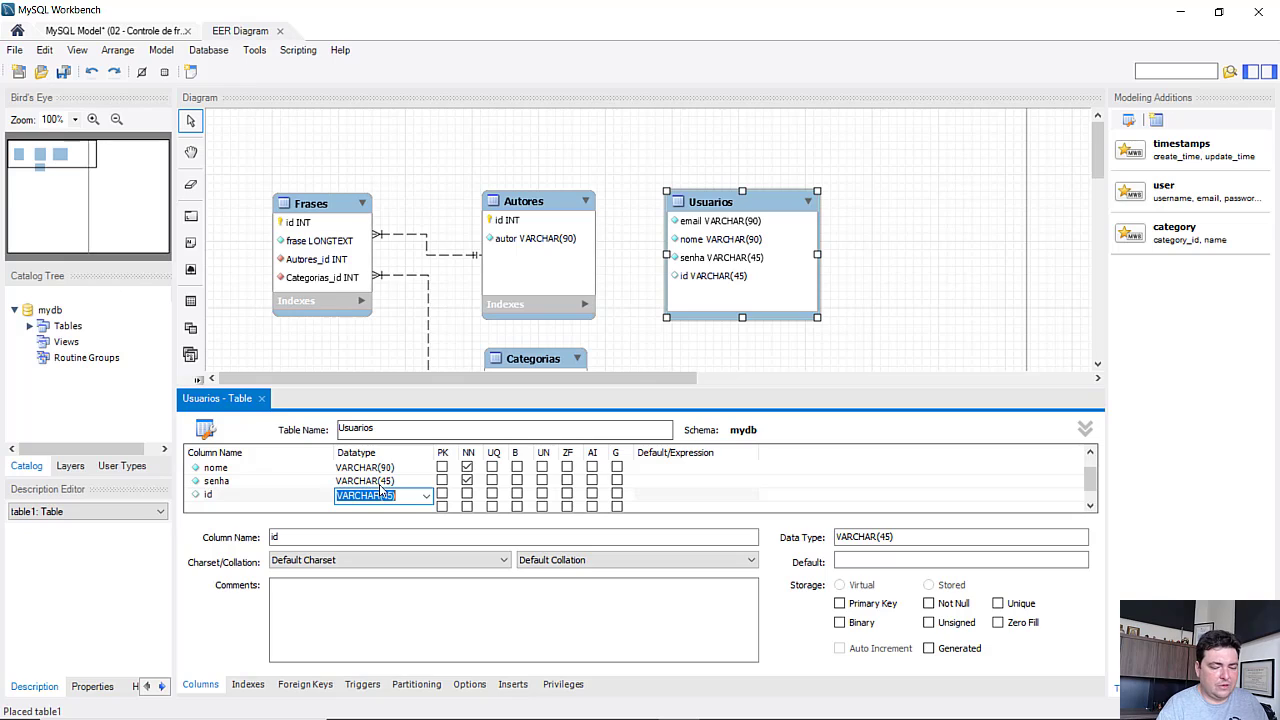
text(INT)
key(Return)
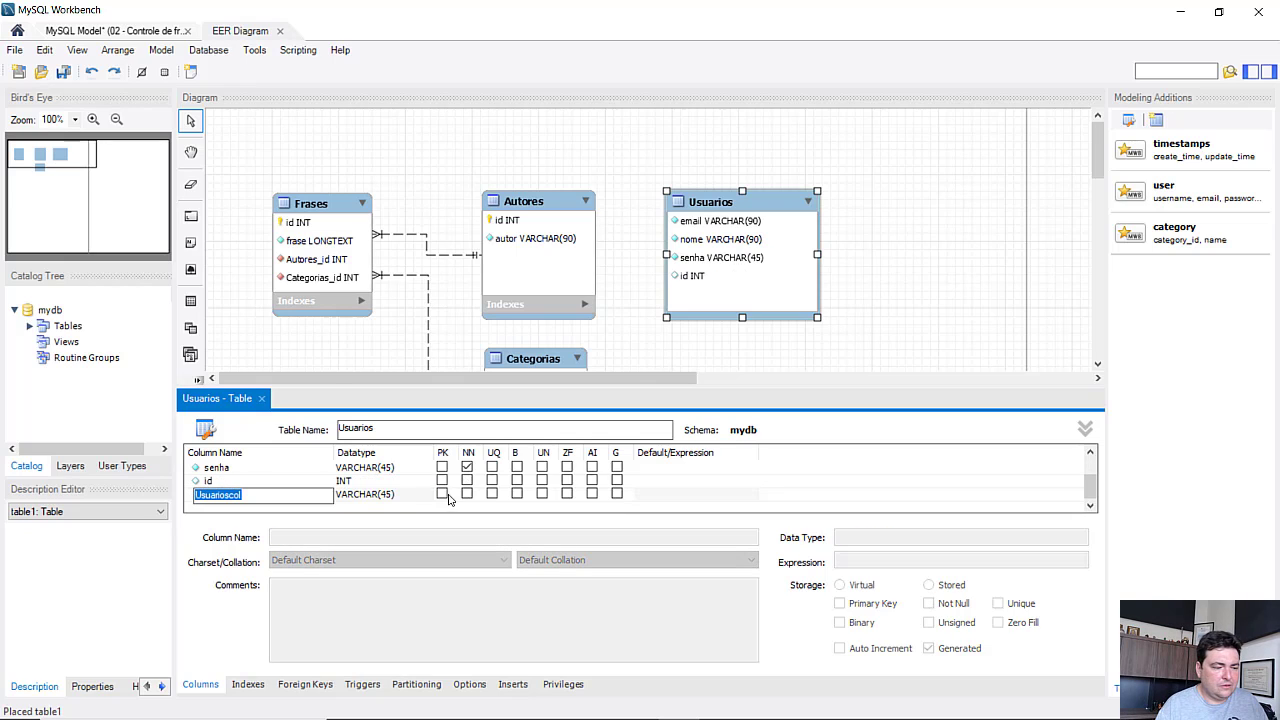
Step: Delete the stray Usuarioscol column from Usuarios and move the id column to the first position
click(347, 495)
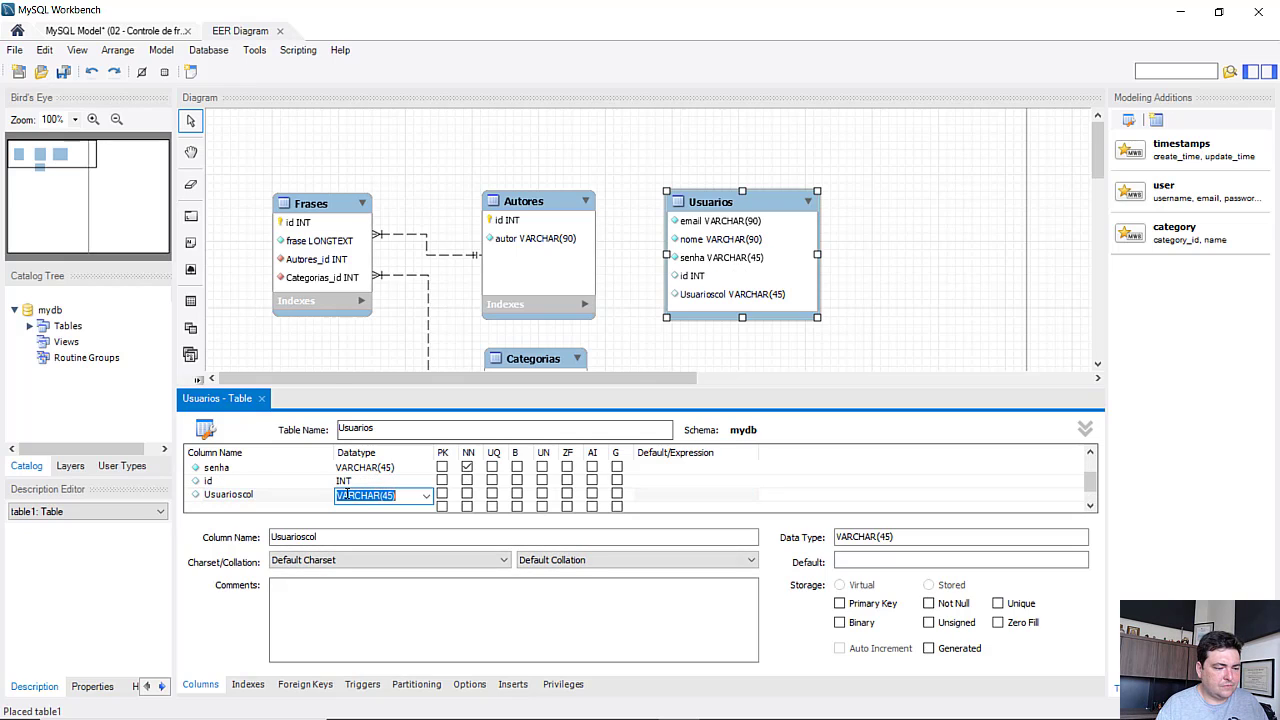
right_click(281, 493)
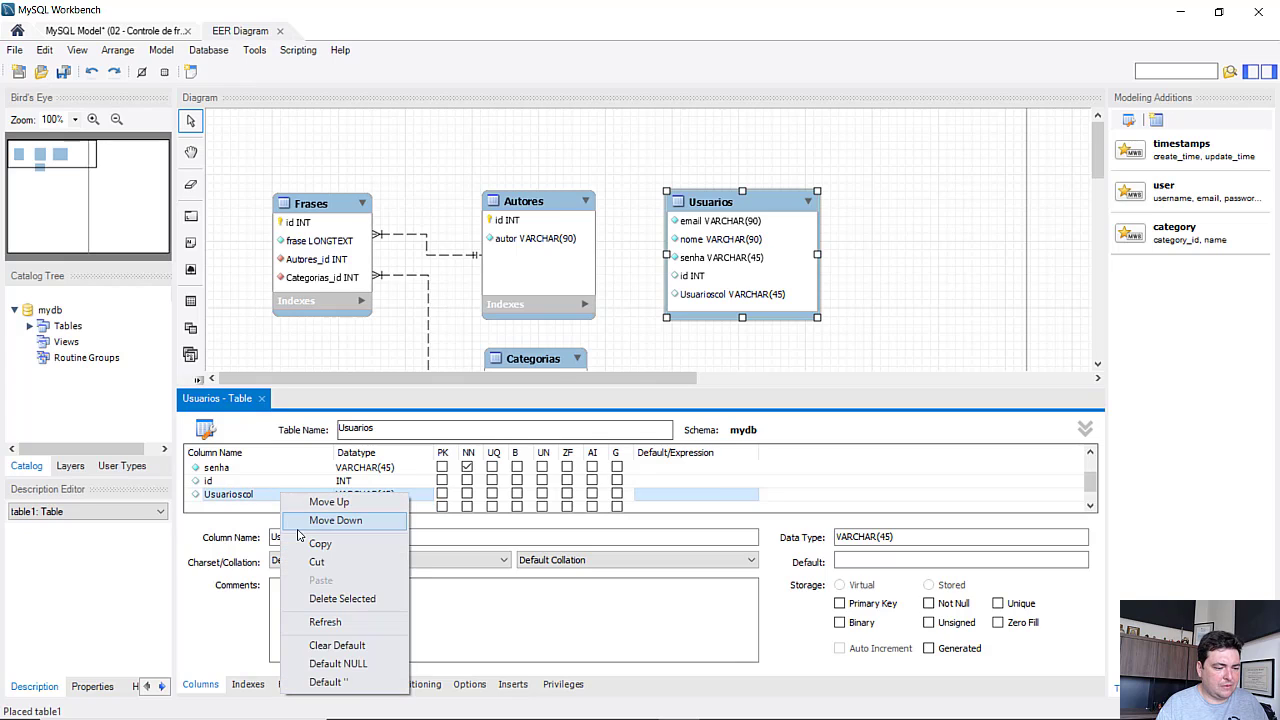
click(333, 600)
click(280, 484)
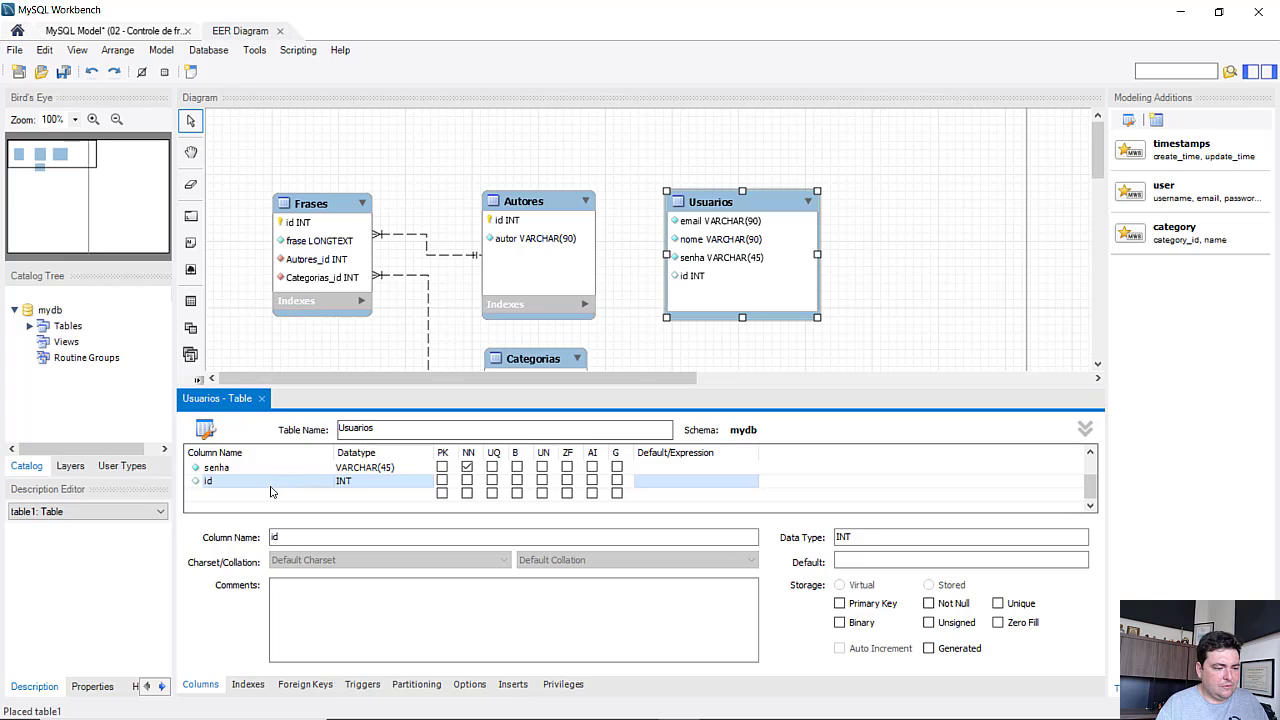
scroll(270, 488, up, 2)
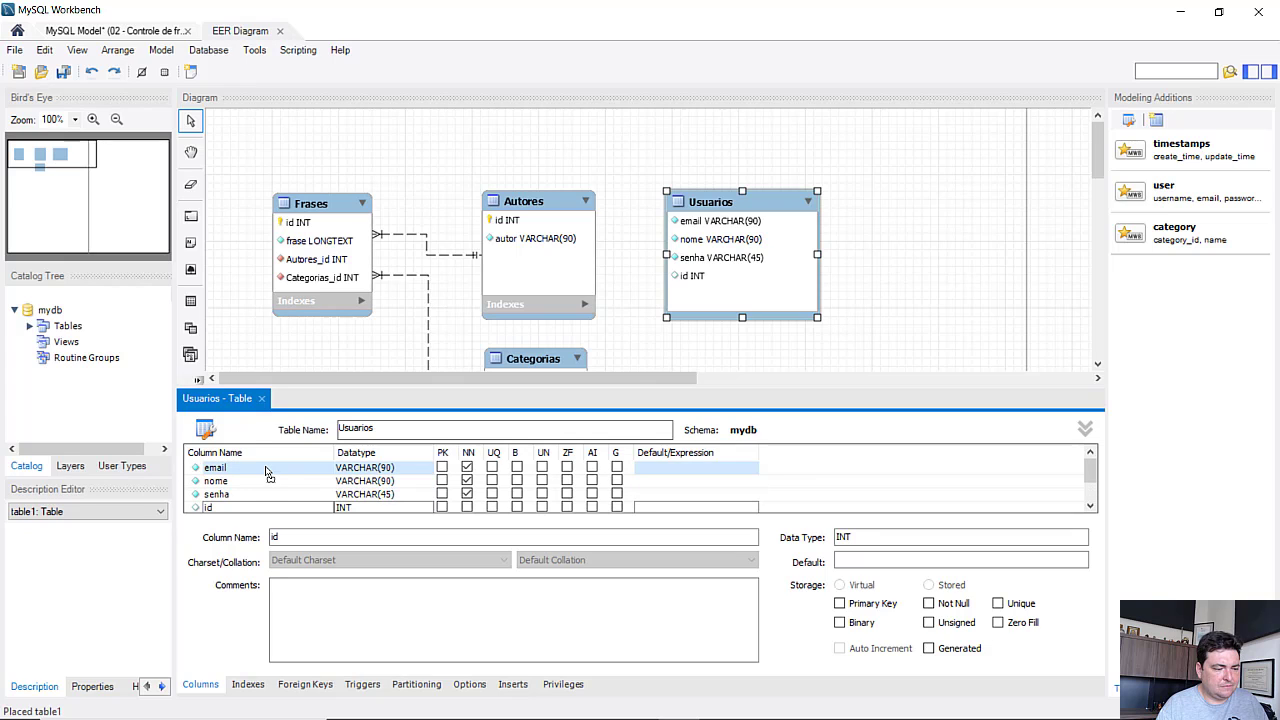
drag(266, 469, 265, 465)
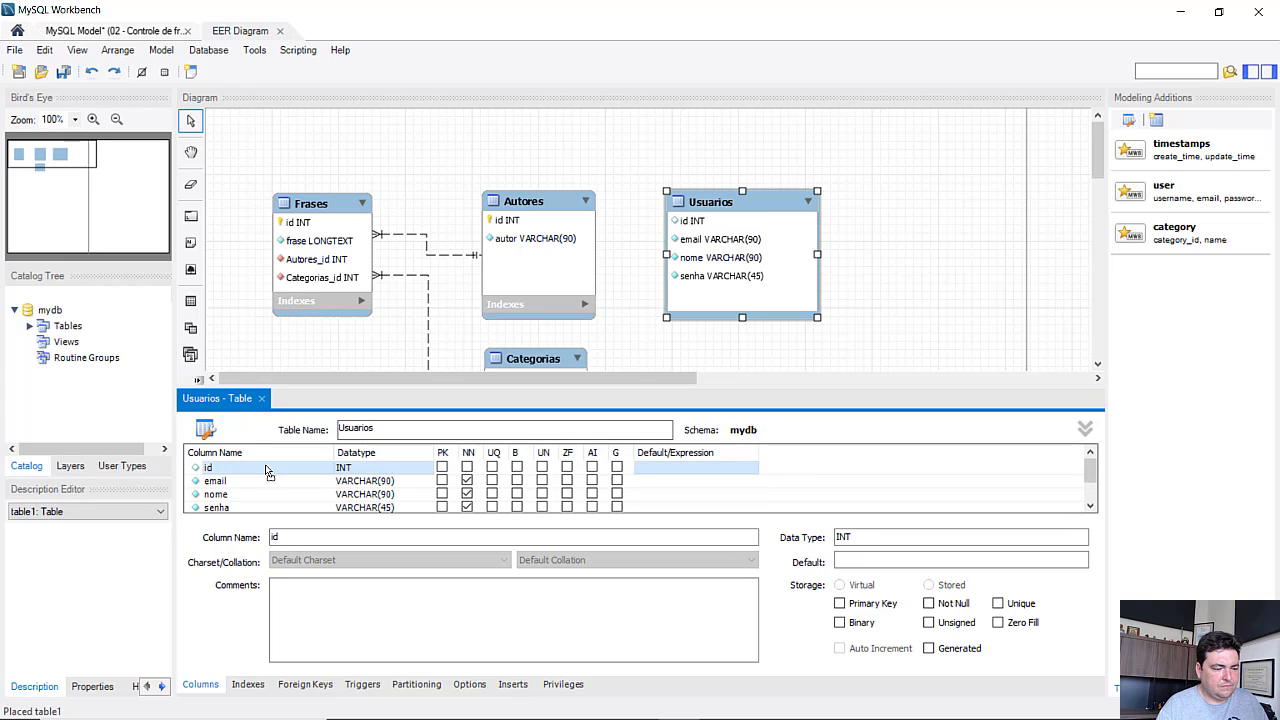
Step: Mark the id column of Usuarios as primary key with auto increment and close the table editor
click(441, 468)
click(592, 467)
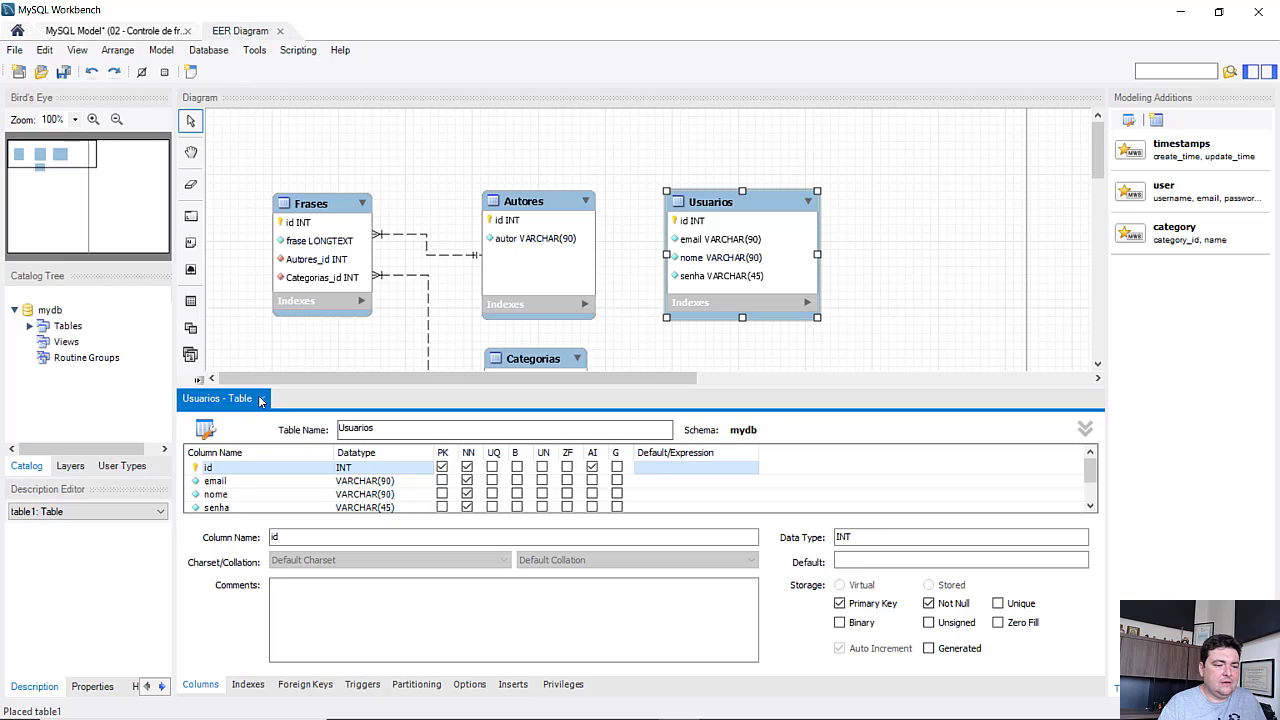
click(260, 399)
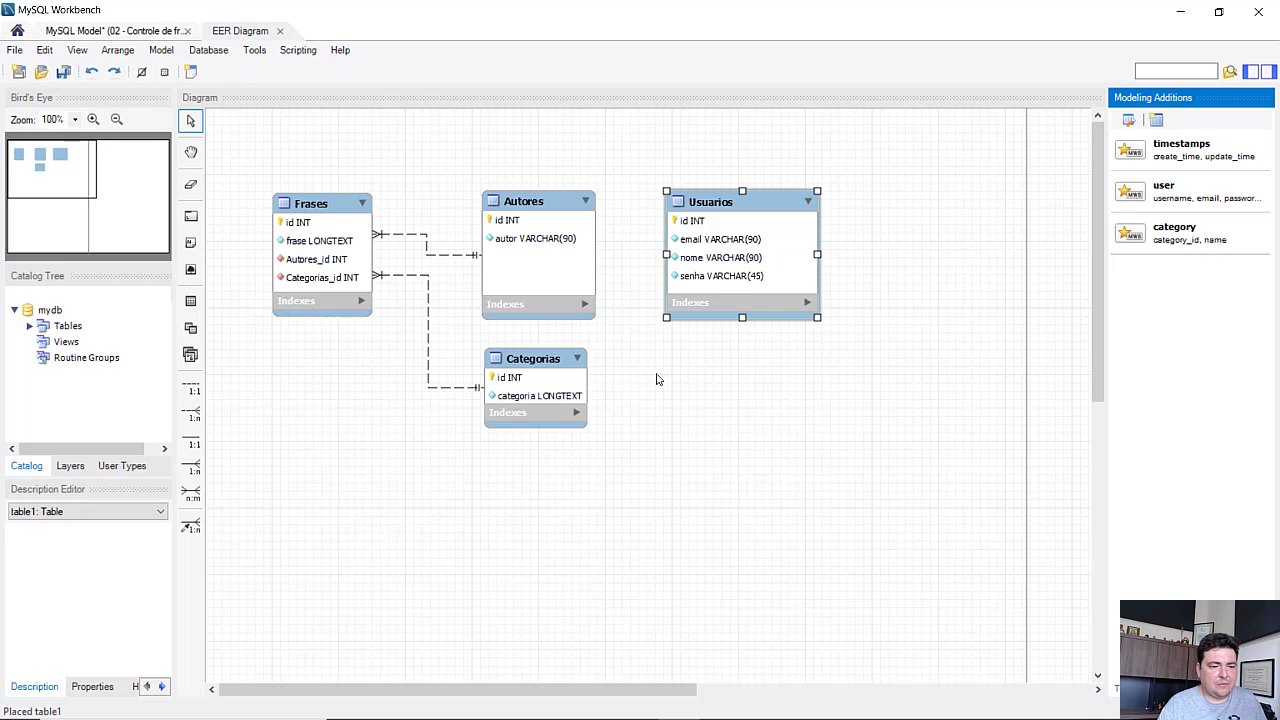
Step: Save the model and move the Usuarios table closer to Autores on the diagram, level with its upper edge
click(724, 364)
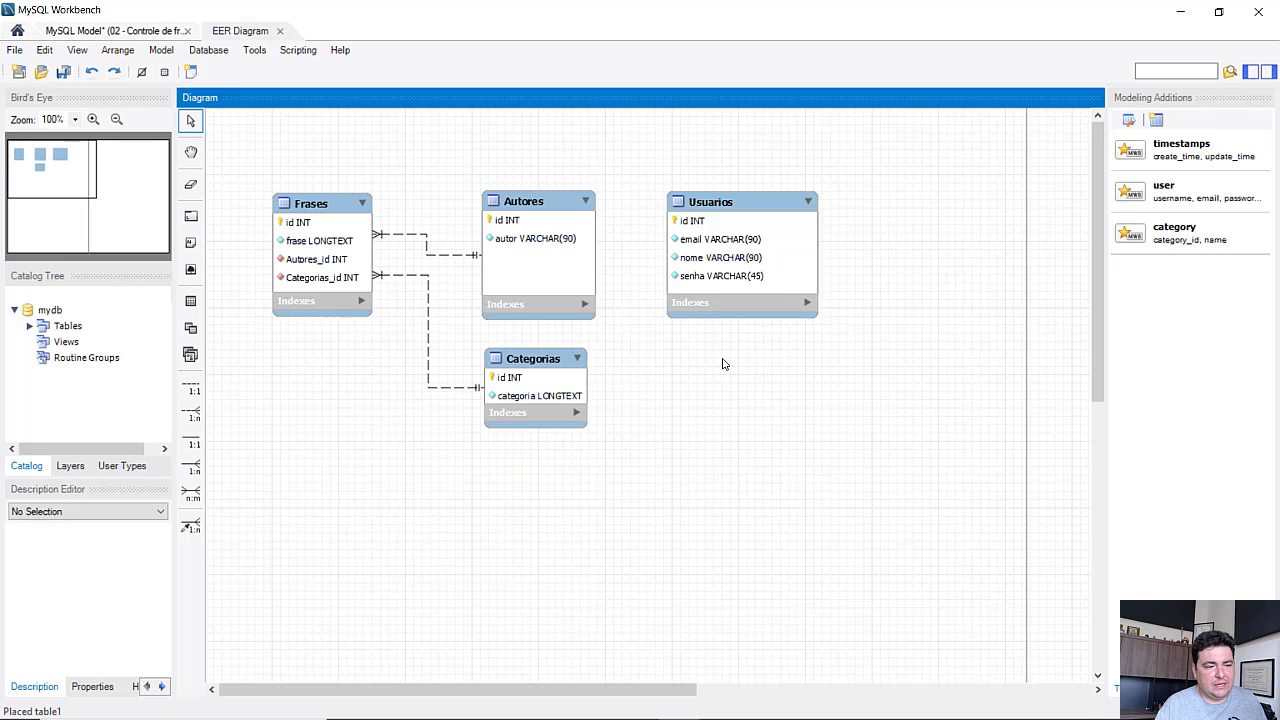
key(ctrl+s)
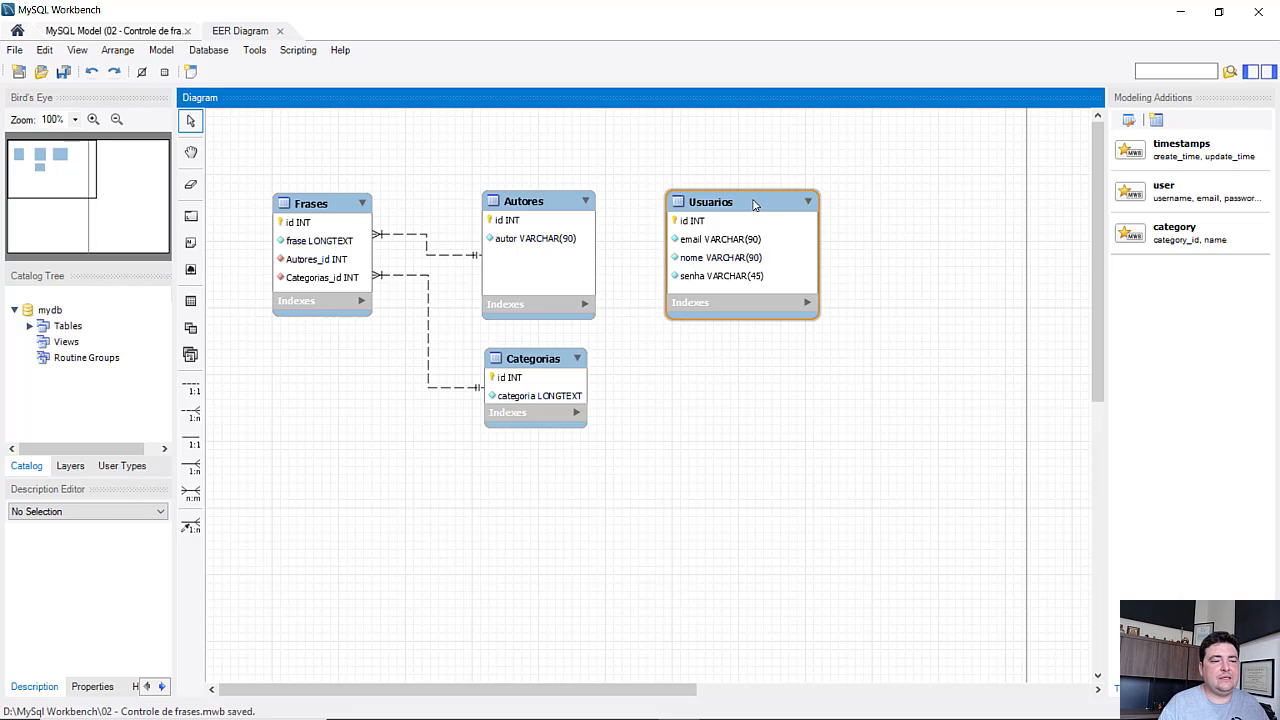
drag(757, 250, 723, 249)
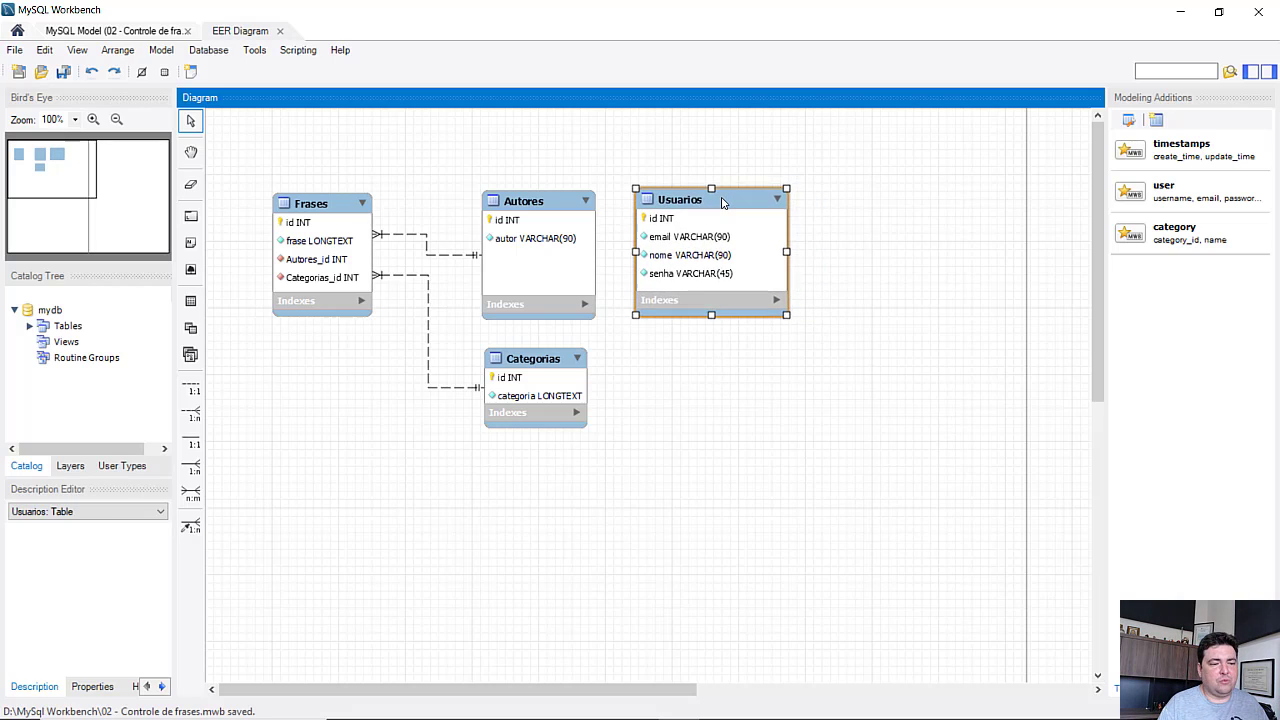
click(944, 258)
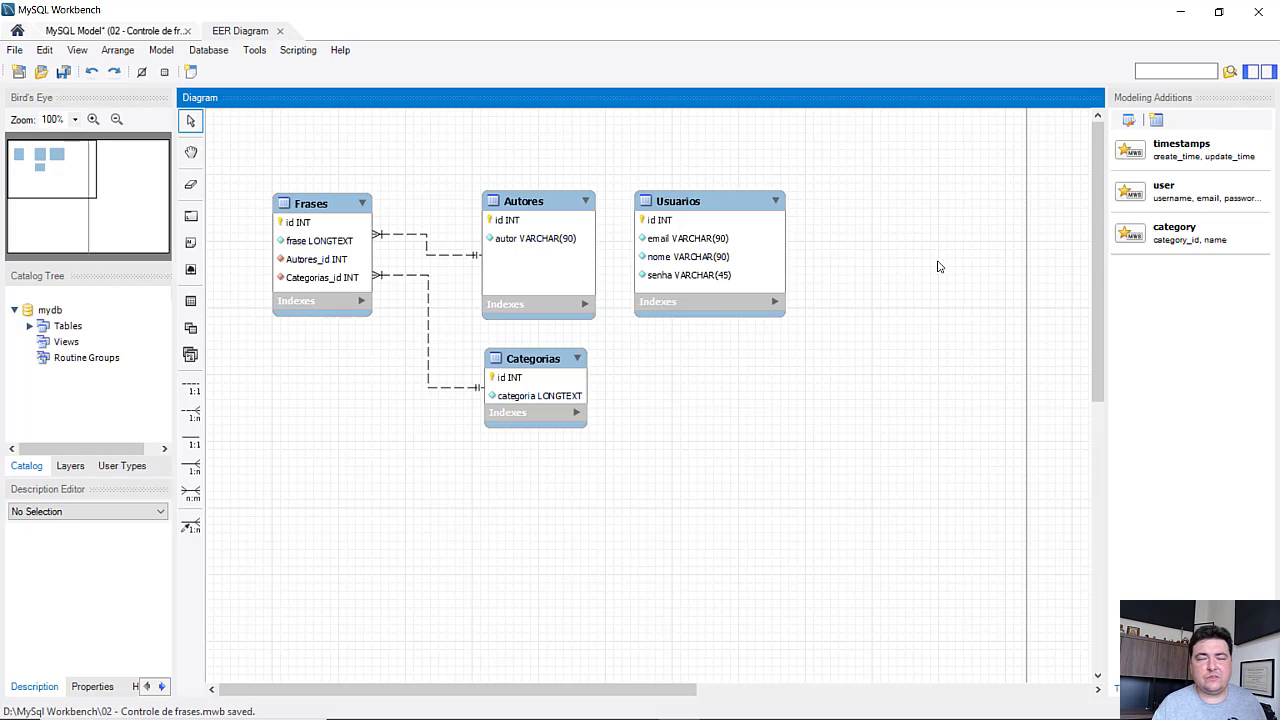